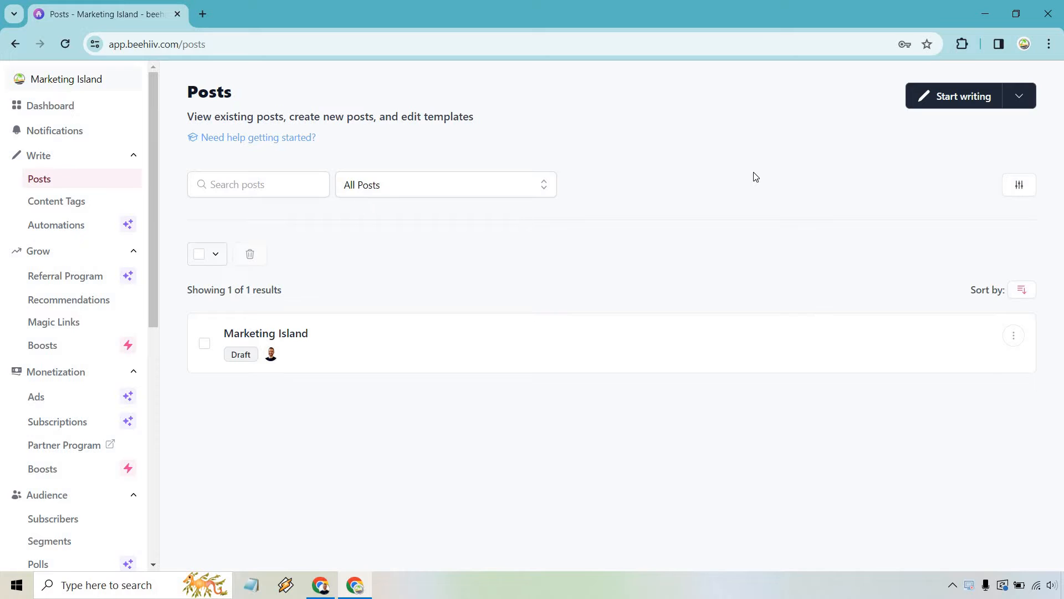
# Start a new blank post and title it "Test Email Tutorial".
pyautogui.click(1026, 100)
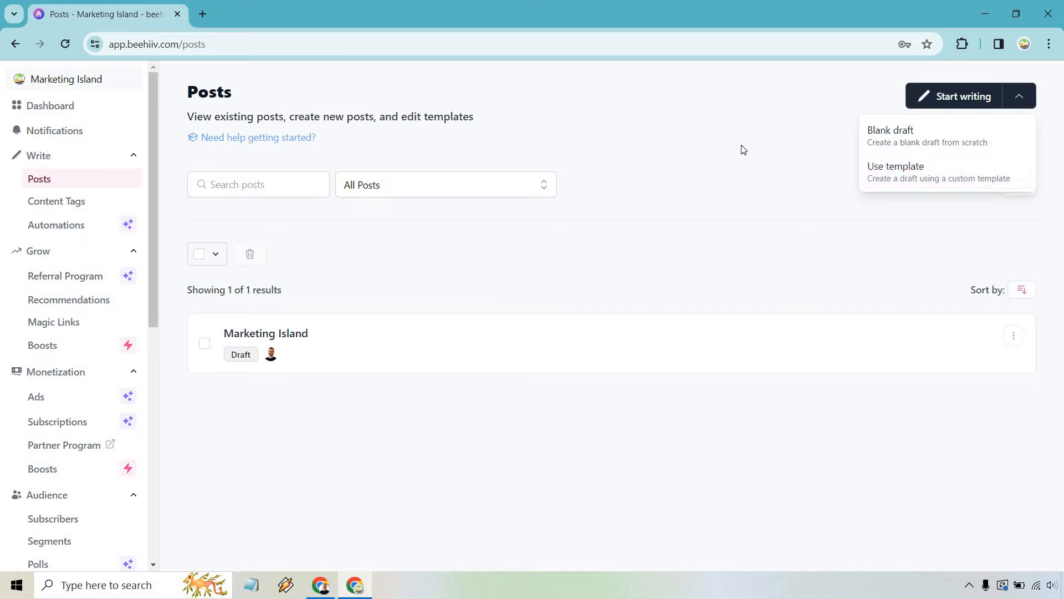
pyautogui.press('Escape')
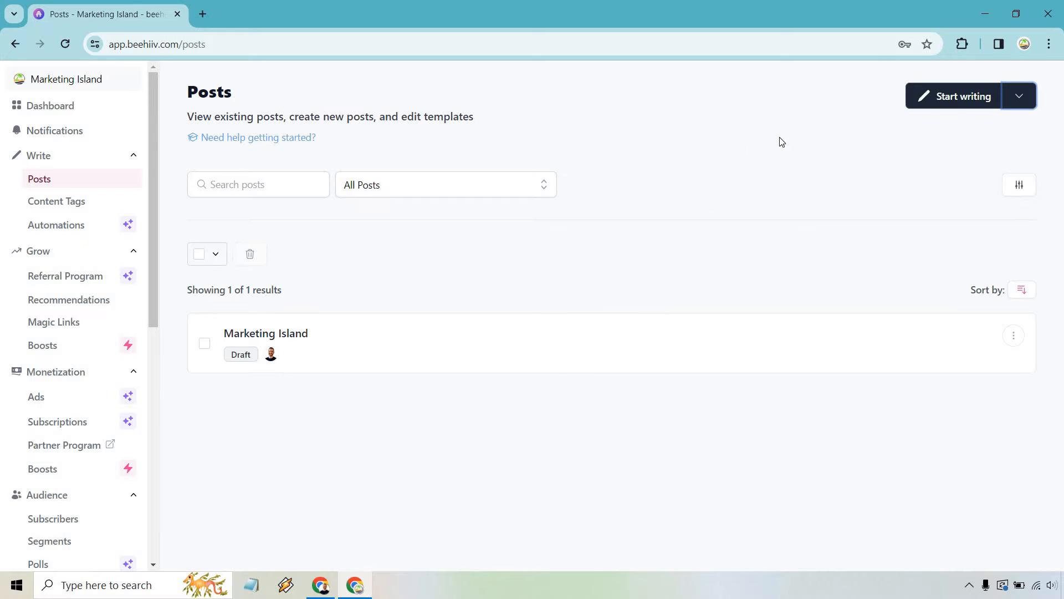
pyautogui.click(940, 98)
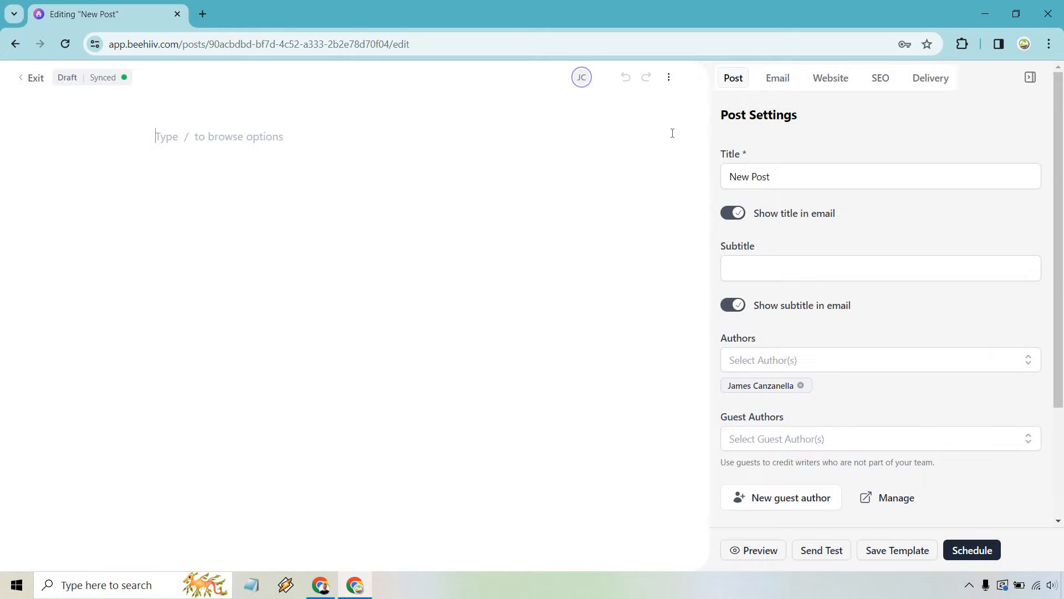
pyautogui.tripleClick(803, 177)
pyautogui.write('T')
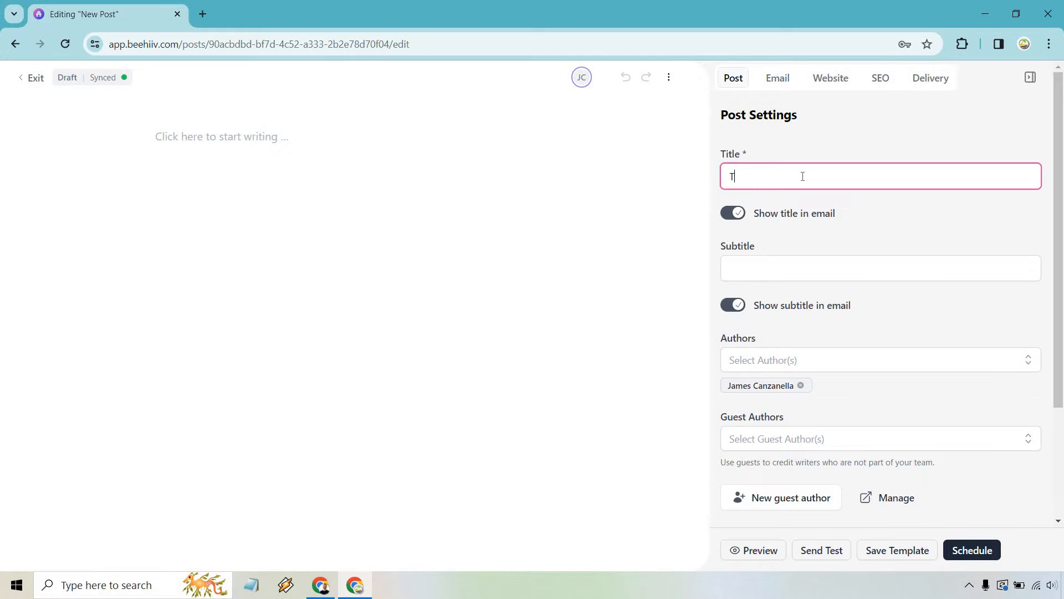
pyautogui.write('est Email Tutorial')
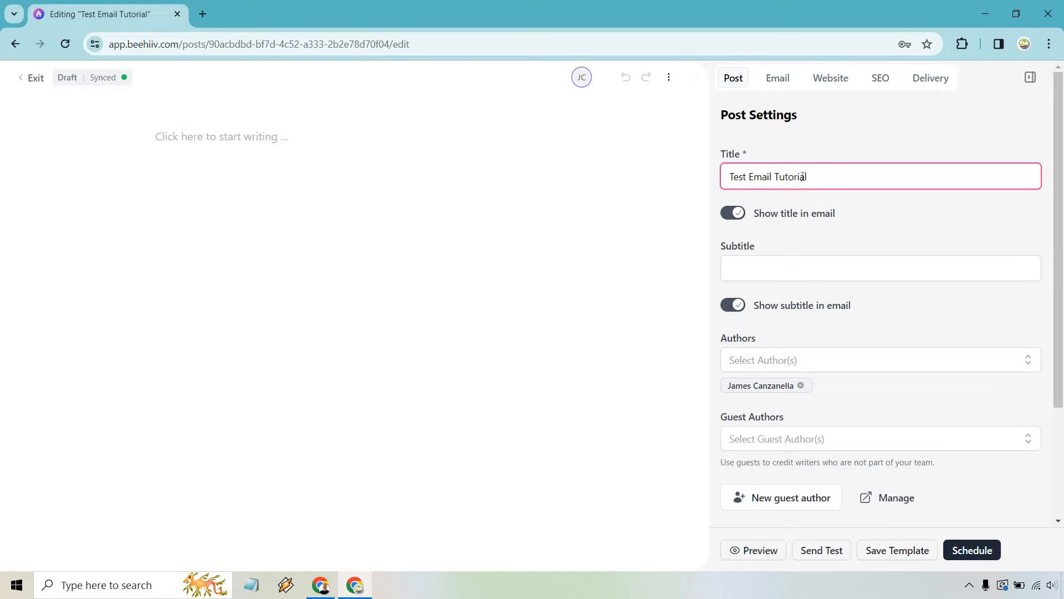
# Turn off showing the title and the subtitle in the email.
pyautogui.click(735, 219)
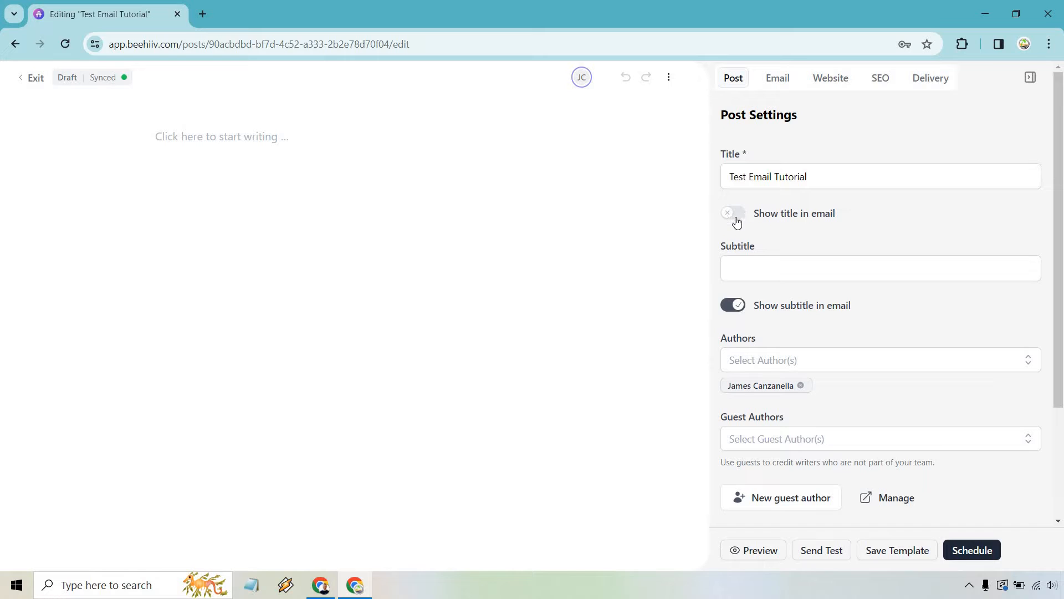
pyautogui.click(736, 222)
pyautogui.click(736, 221)
pyautogui.click(739, 308)
# Look over the remaining post settings and view the theme settings before returning to the draft.
pyautogui.scroll(-2, 931, 305)
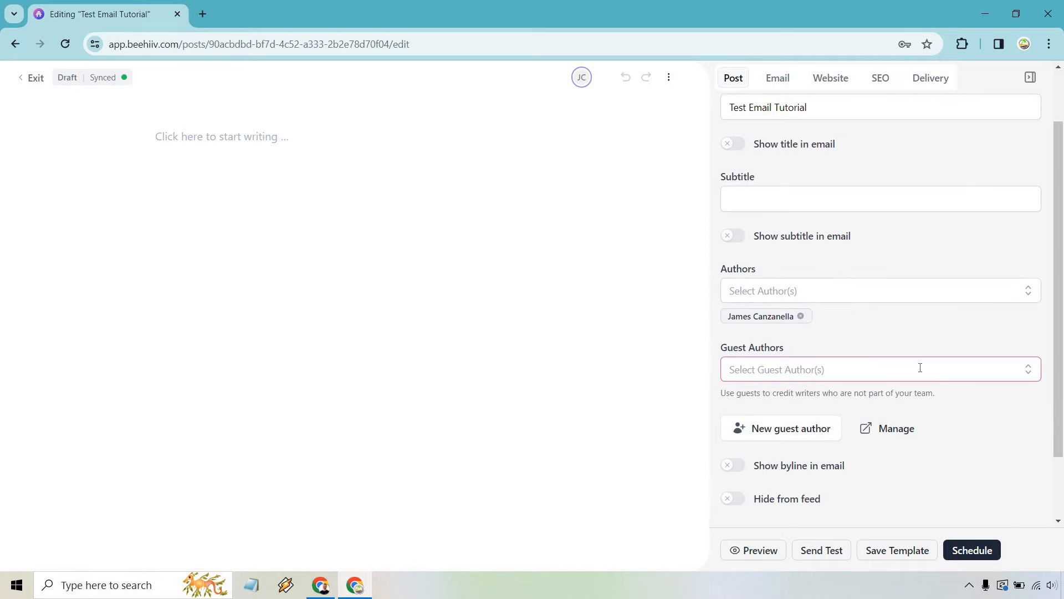
pyautogui.scroll(-1, 937, 303)
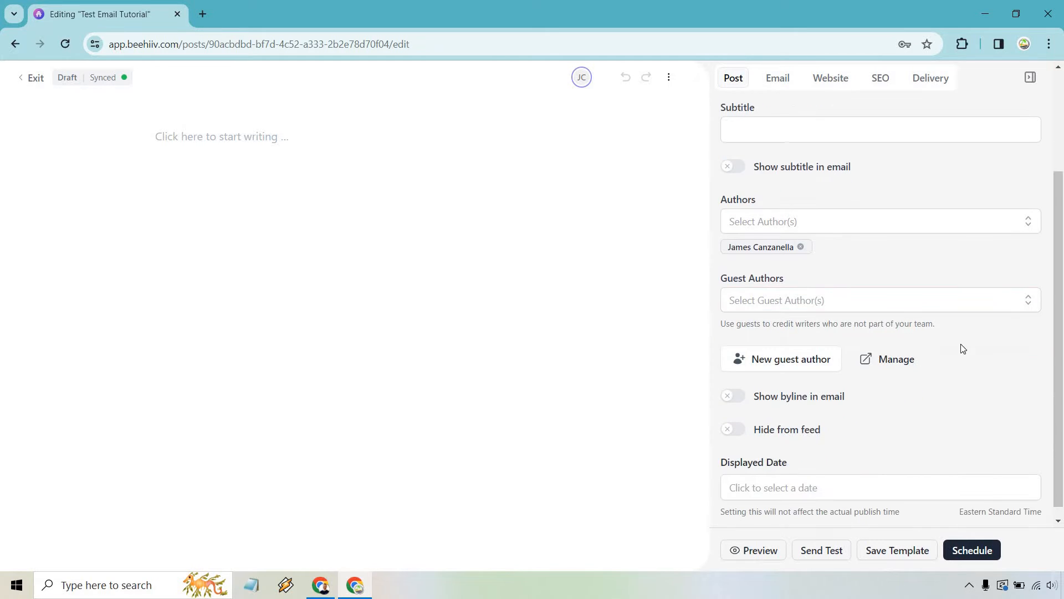
pyautogui.scroll(-1, 954, 338)
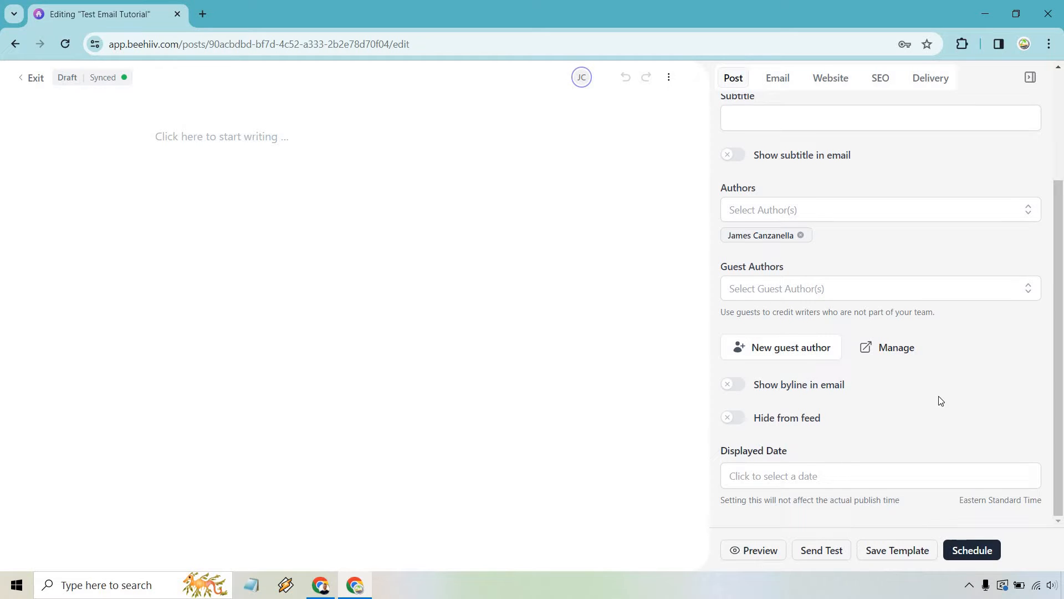
pyautogui.scroll(3, 940, 401)
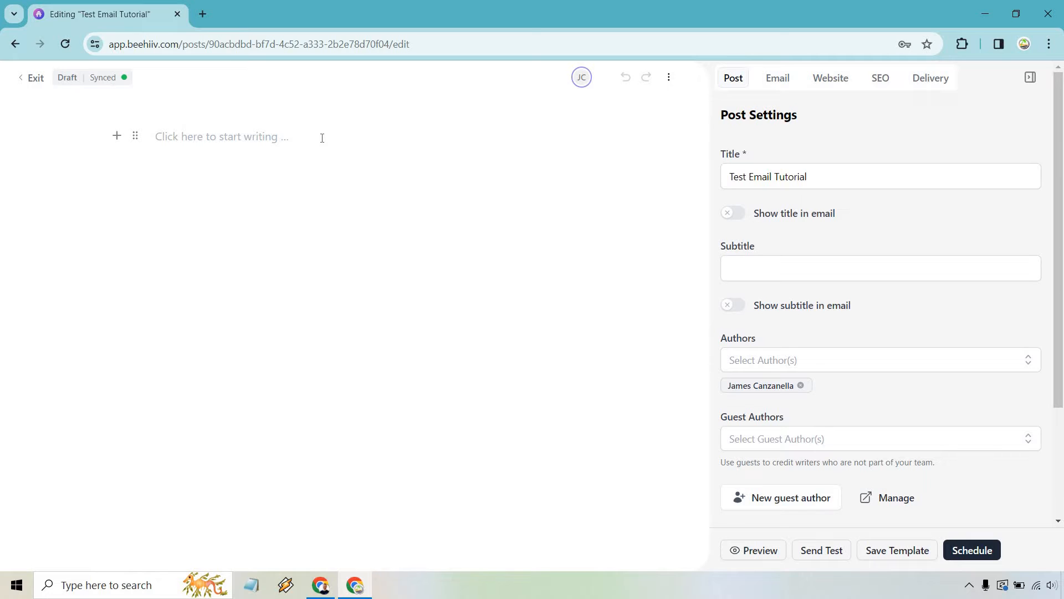
pyautogui.click(671, 79)
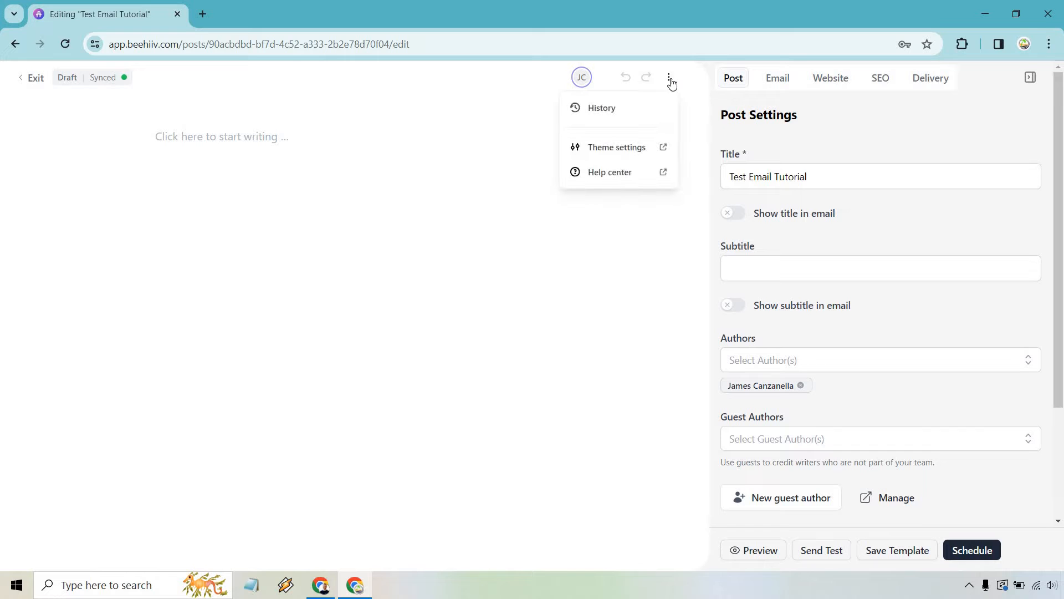
pyautogui.click(652, 148)
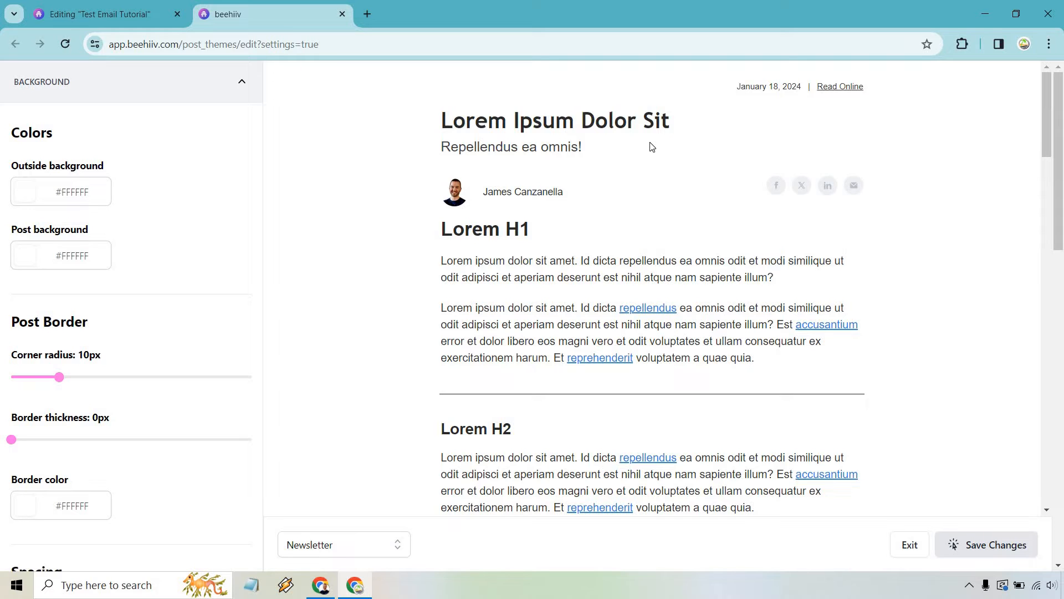
pyautogui.click(156, 11)
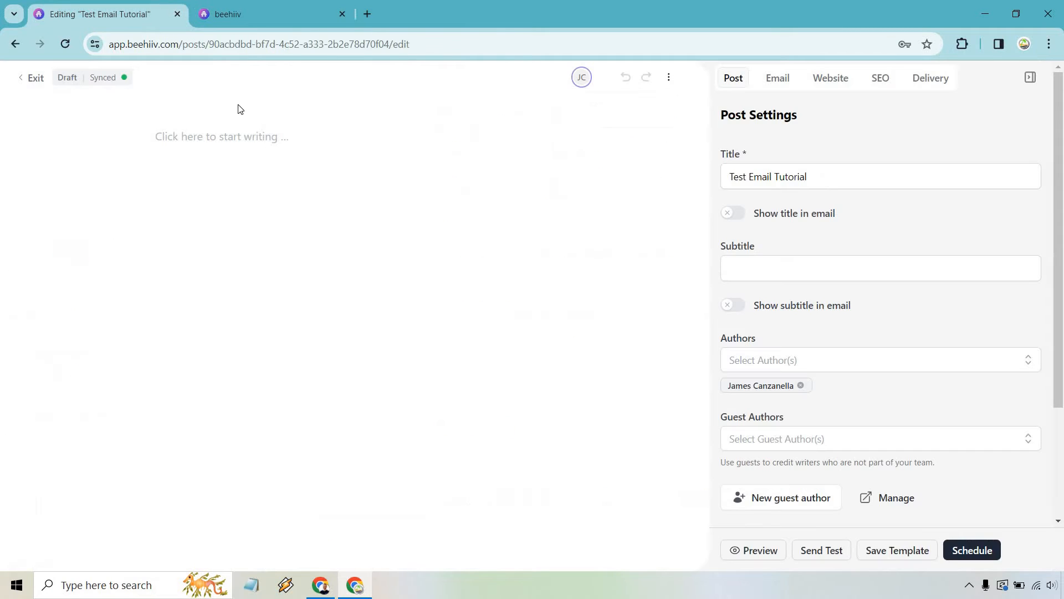
# Enter the sample text "Type as you like." in the post body and delete it.
pyautogui.click(247, 139)
pyautogui.write('Type as yo')
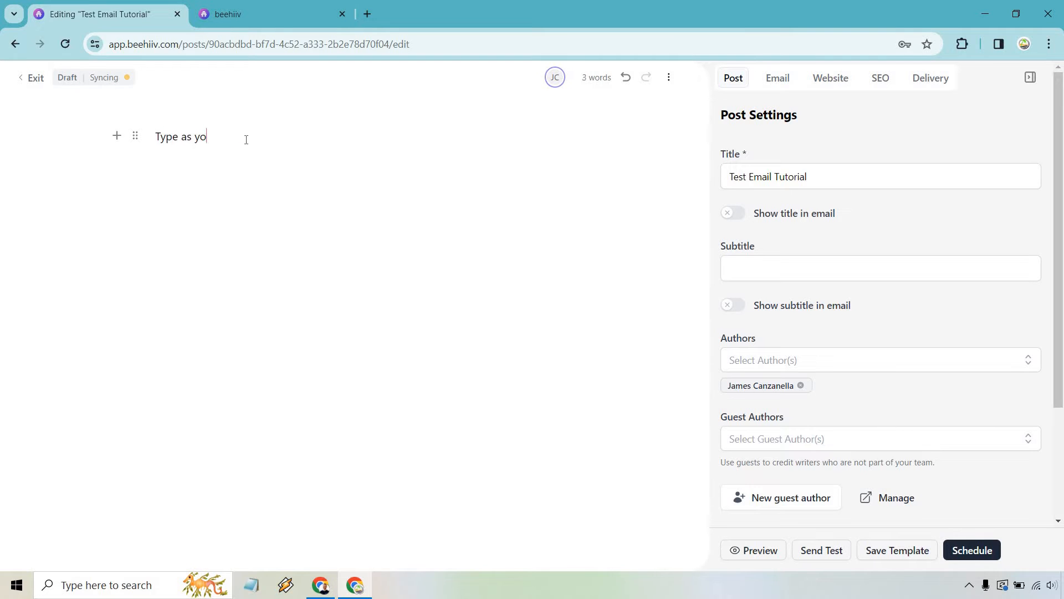
pyautogui.write('u like.')
pyautogui.press('BackSpace')
pyautogui.press('BackSpace')
pyautogui.press('BackSpace')
pyautogui.press('BackSpace')
pyautogui.press('BackSpace')
pyautogui.press('BackSpace')
pyautogui.press('BackSpace')
pyautogui.press('BackSpace')
pyautogui.press('BackSpace')
pyautogui.press('BackSpace')
pyautogui.press('BackSpace')
pyautogui.press('BackSpace')
pyautogui.press('BackSpace')
pyautogui.press('BackSpace')
pyautogui.press('BackSpace')
pyautogui.press('BackSpace')
pyautogui.press('BackSpace')
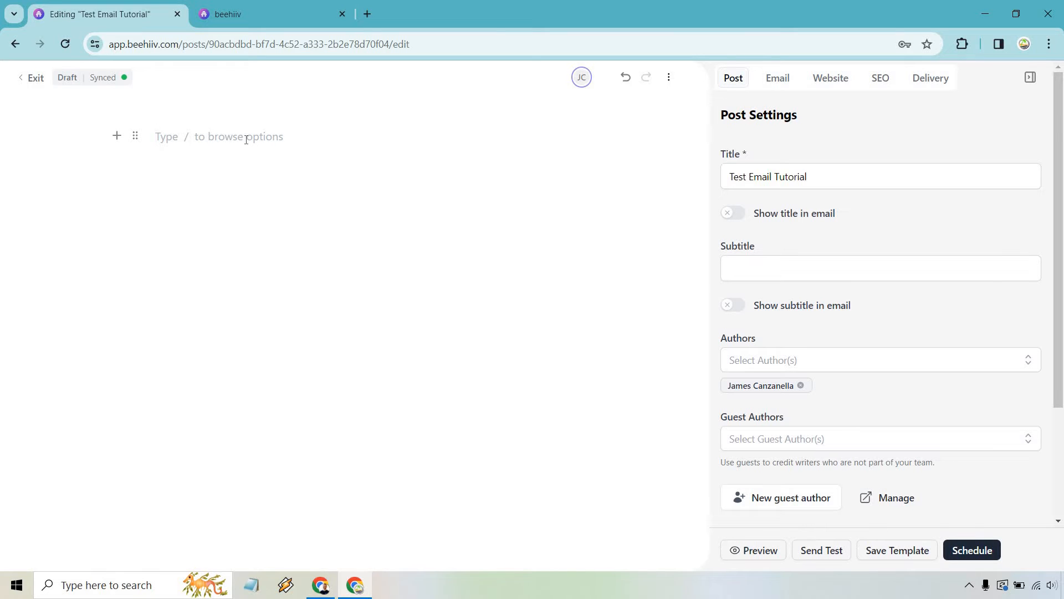
# Insert the Marketing Island logo from the current publication's library as an image in the empty post body.
pyautogui.write('/')
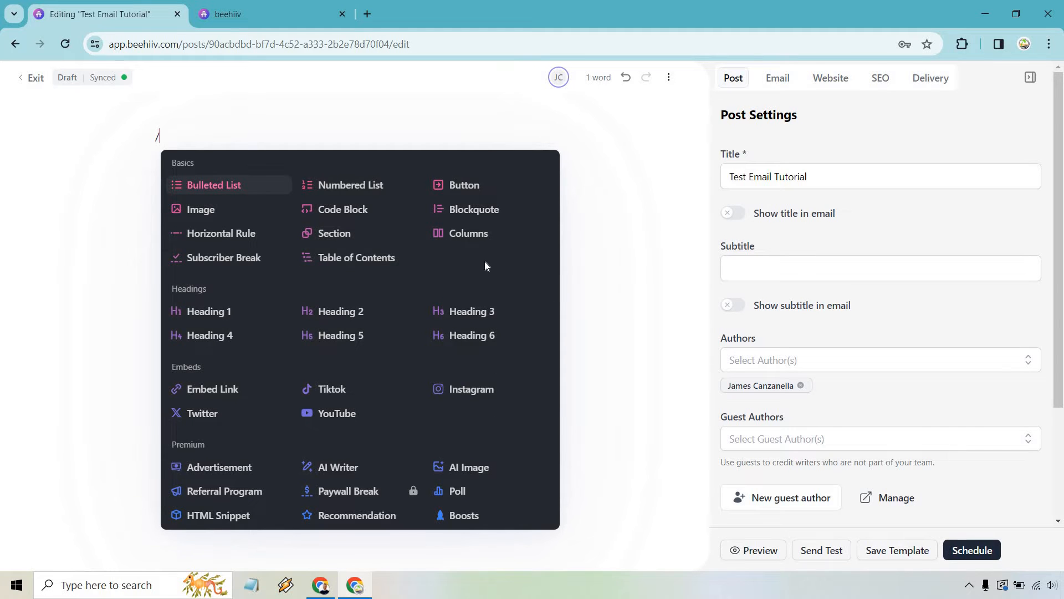
pyautogui.write('ima')
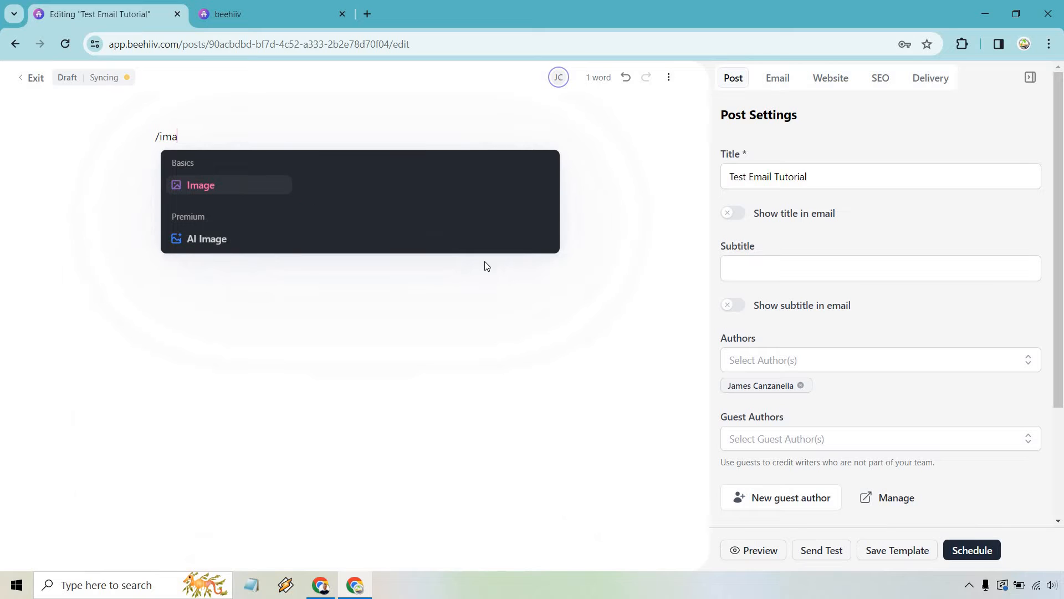
pyautogui.click(233, 188)
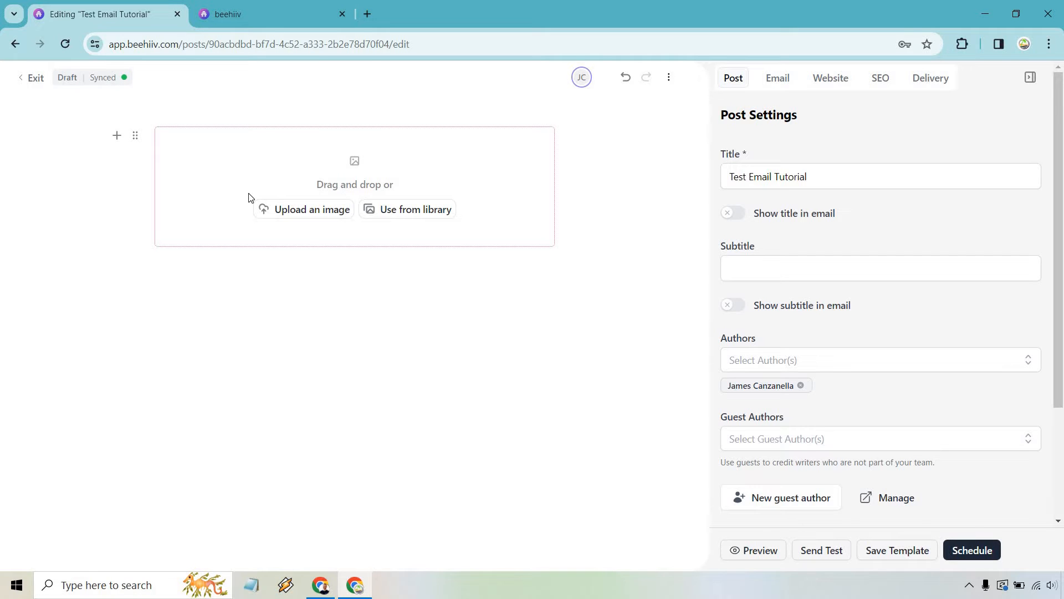
pyautogui.click(418, 212)
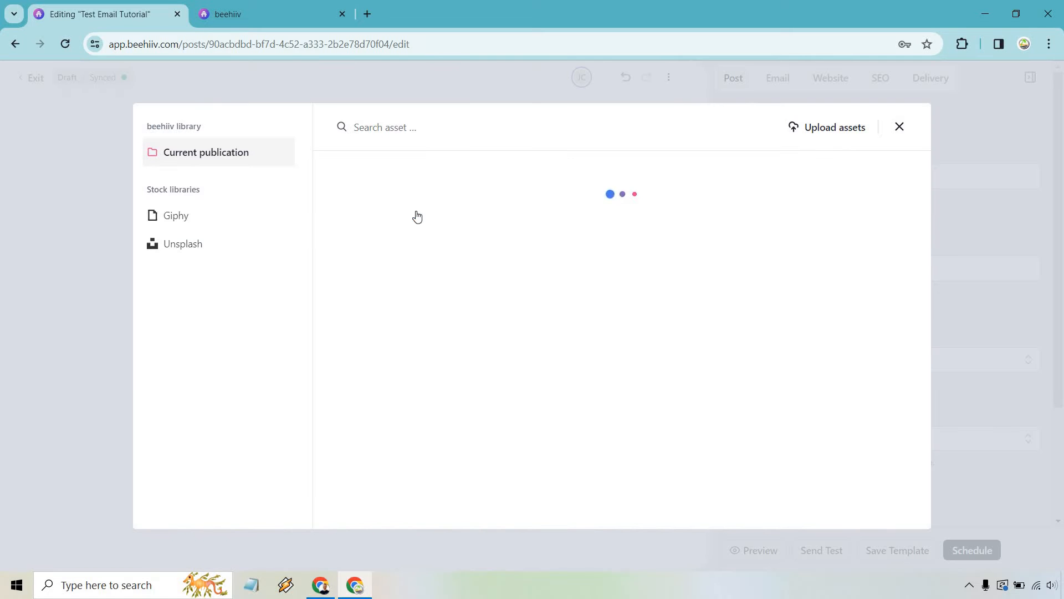
pyautogui.click(818, 240)
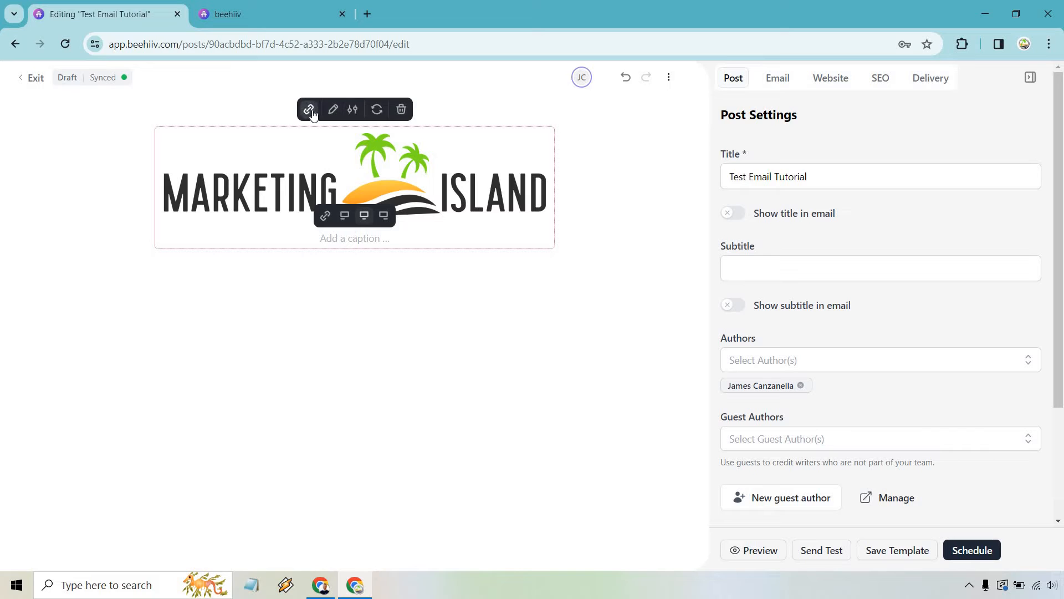
# Set the logo image's width to 80 with centre alignment.
pyautogui.click(353, 111)
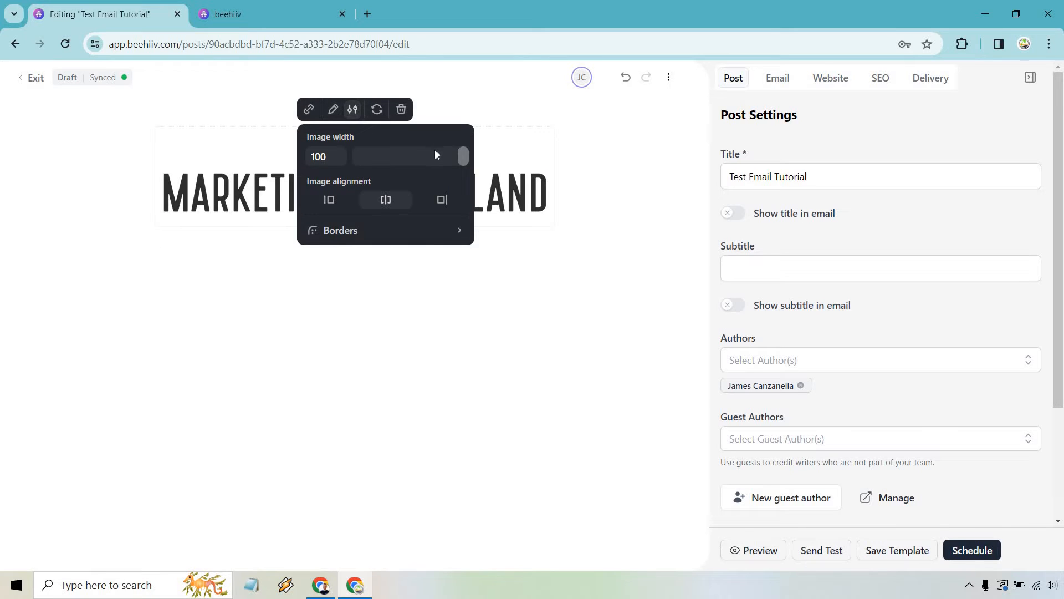
pyautogui.moveTo(461, 158); pyautogui.dragTo(441, 154)
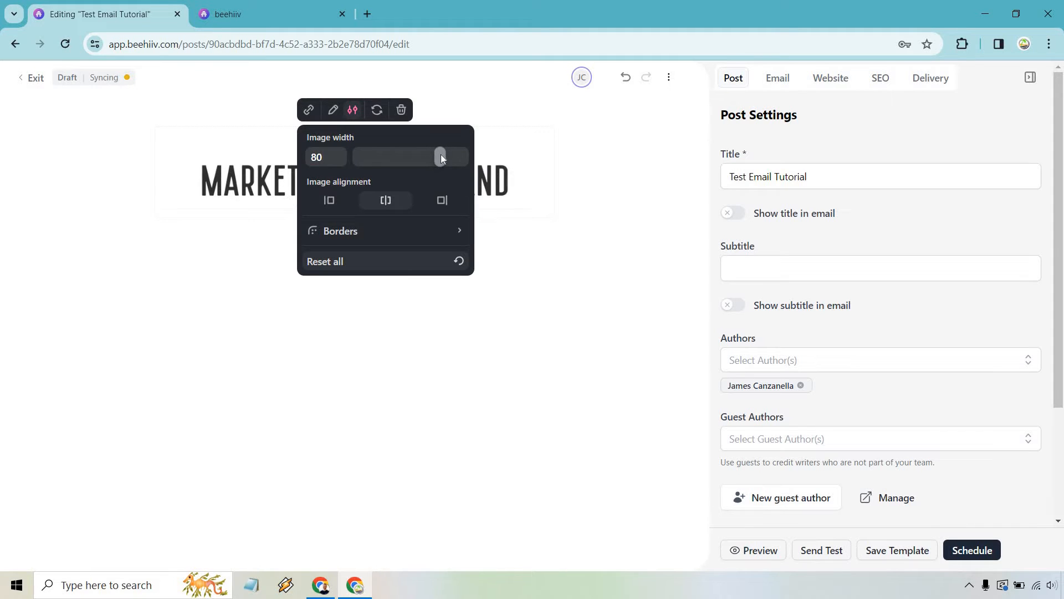
pyautogui.click(331, 202)
pyautogui.click(383, 201)
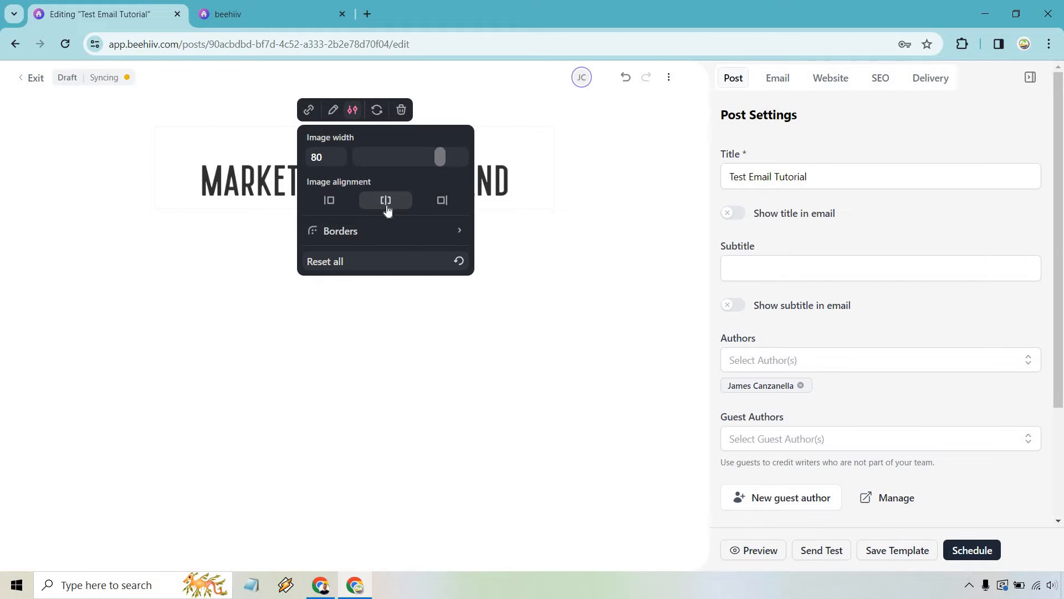
pyautogui.click(611, 195)
pyautogui.click(438, 251)
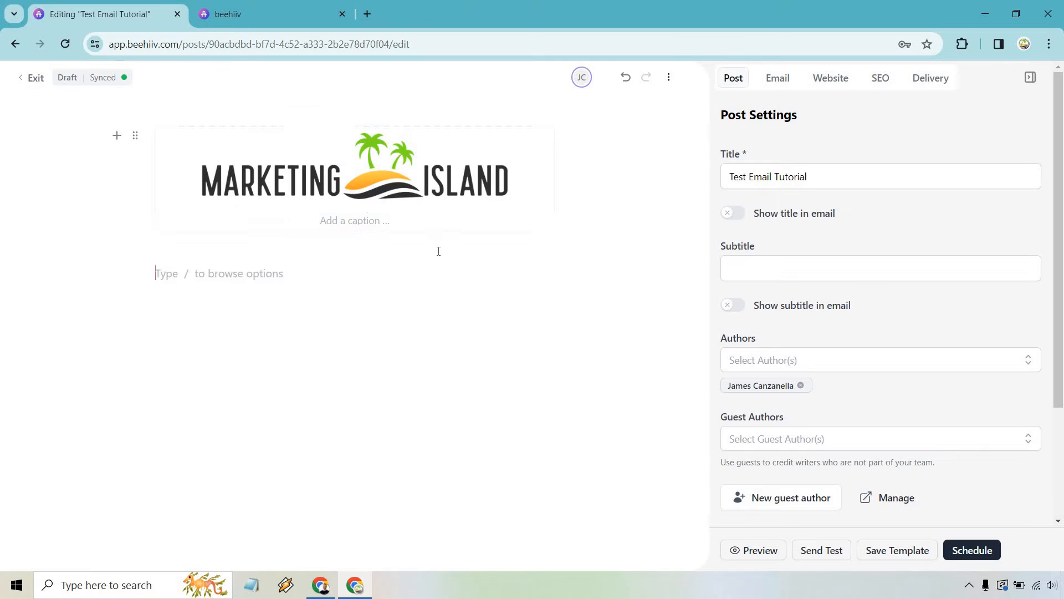
pyautogui.click(402, 203)
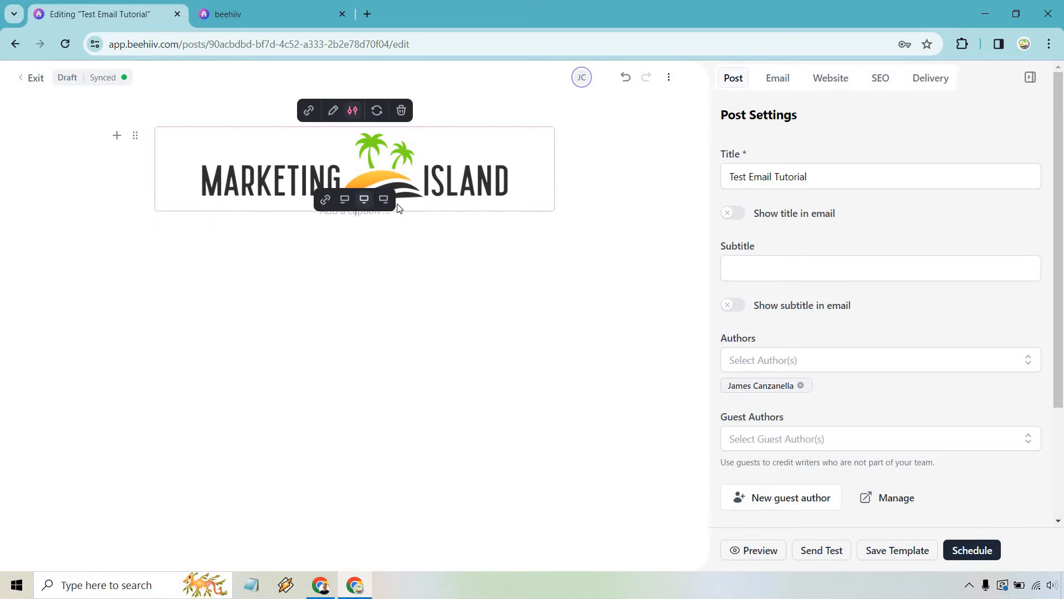
pyautogui.click(355, 221)
pyautogui.click(345, 237)
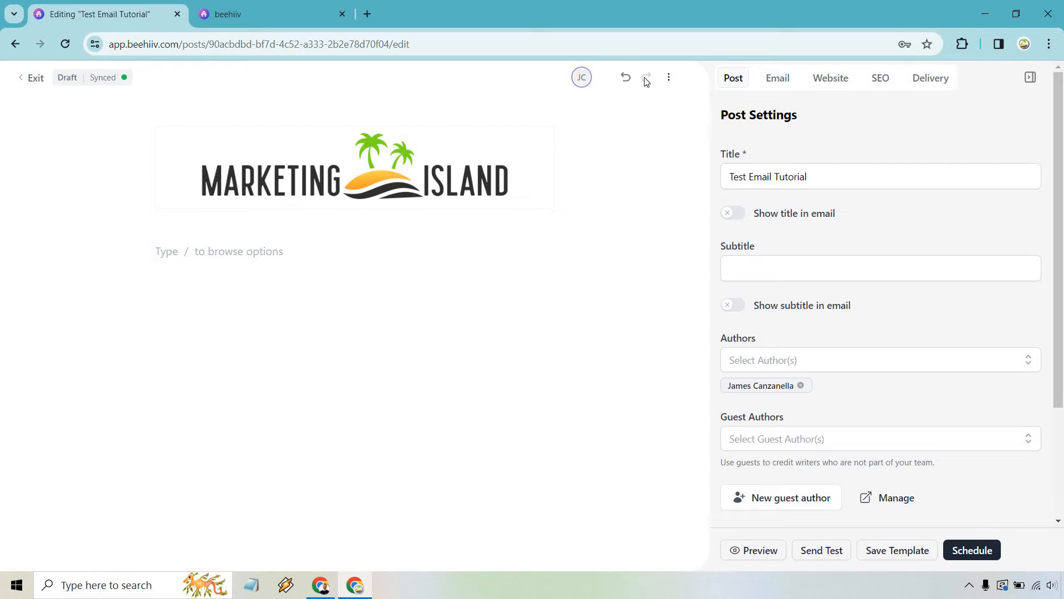
# Write the line "Introduction (what you're going to be talking about)." below the logo.
pyautogui.click(232, 300)
pyautogui.write('Introduction')
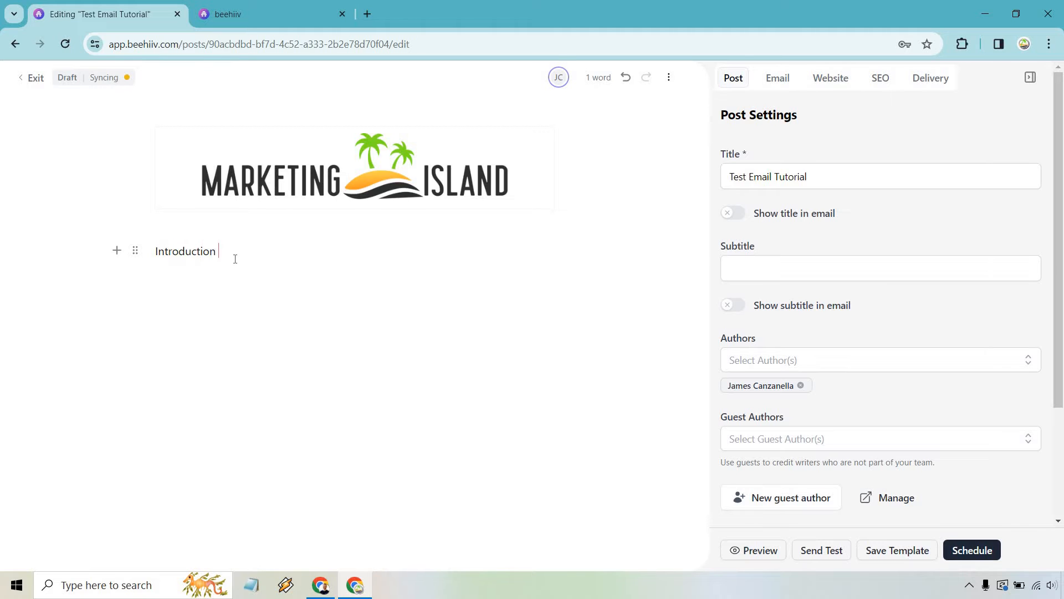
pyautogui.write(" (what you're going to be talking about).")
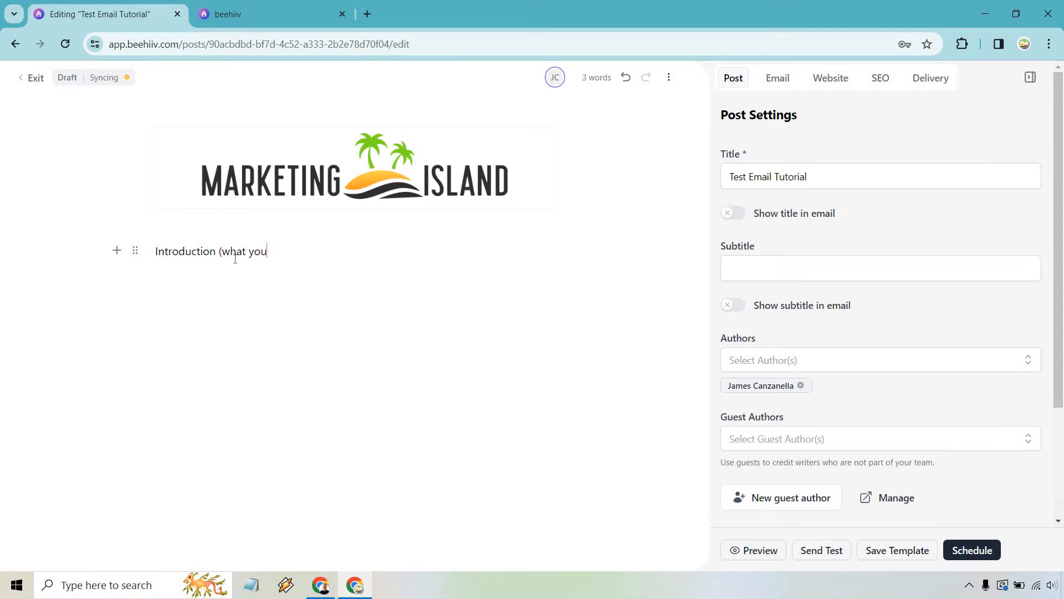
pyautogui.press('Return')
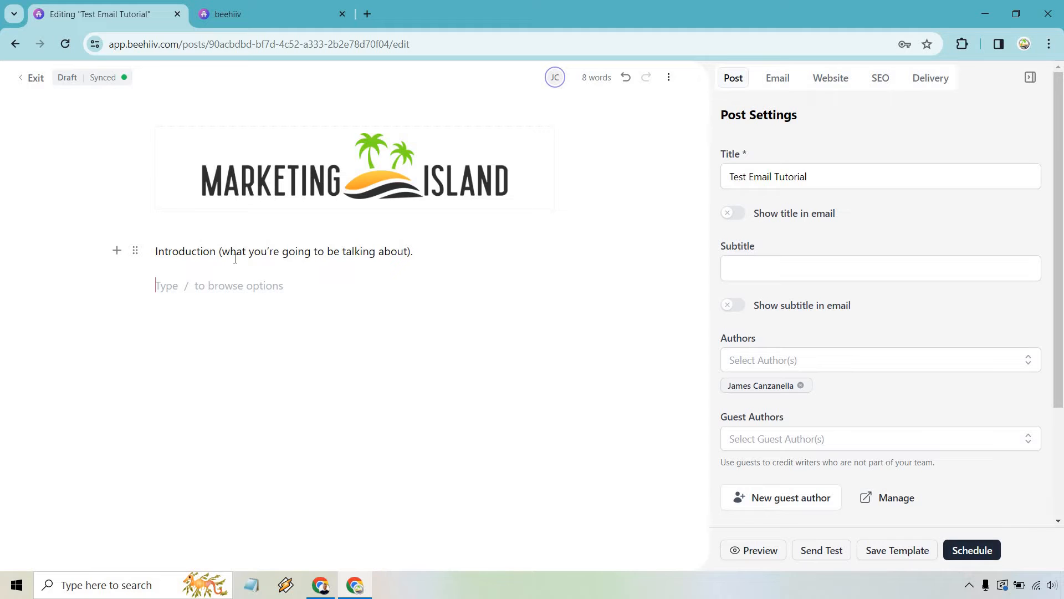
# Add two "Headline - With main point" lines and a "Recommended Resources" line below the introduction.
pyautogui.write('Headline - Wit')
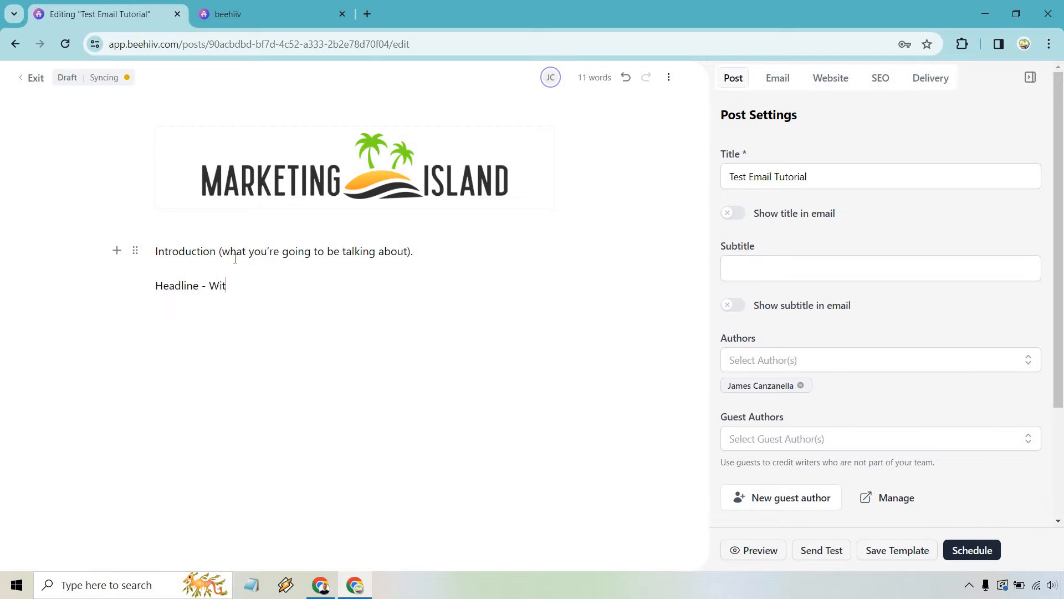
pyautogui.write('h main point')
pyautogui.press('Return')
pyautogui.moveTo(289, 286); pyautogui.dragTo(158, 288)
pyautogui.hotkey('ctrl', 'c')
pyautogui.click(200, 314)
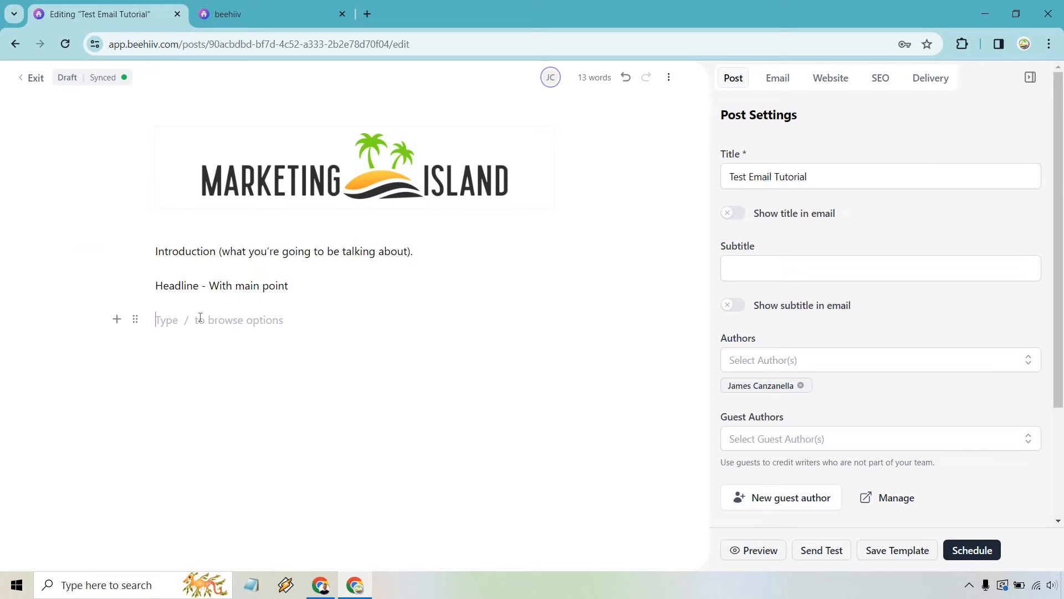
pyautogui.hotkey('ctrl', 'v')
pyautogui.press('Return')
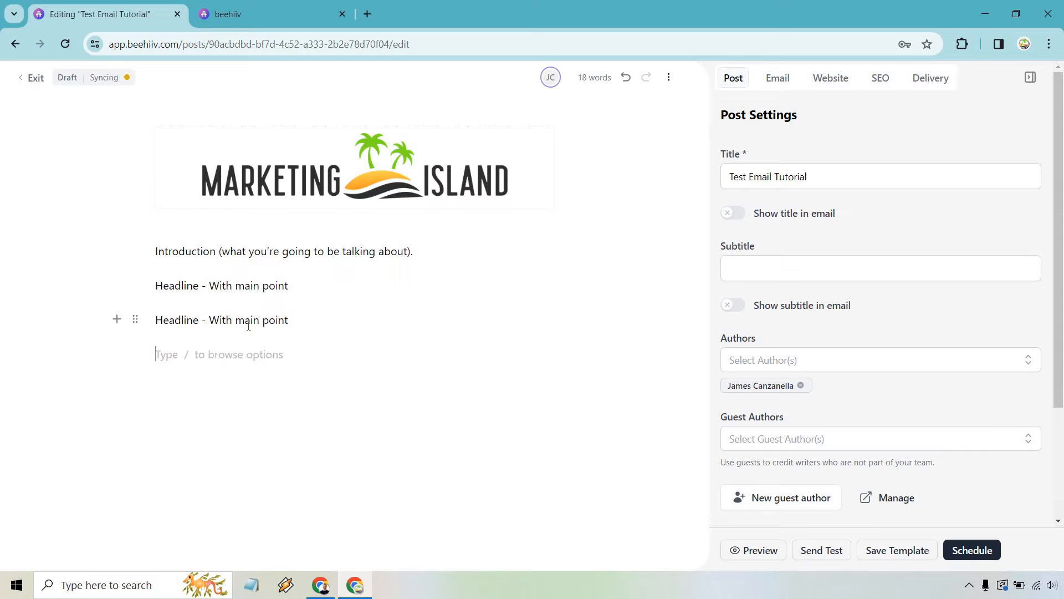
pyautogui.write('Recommend')
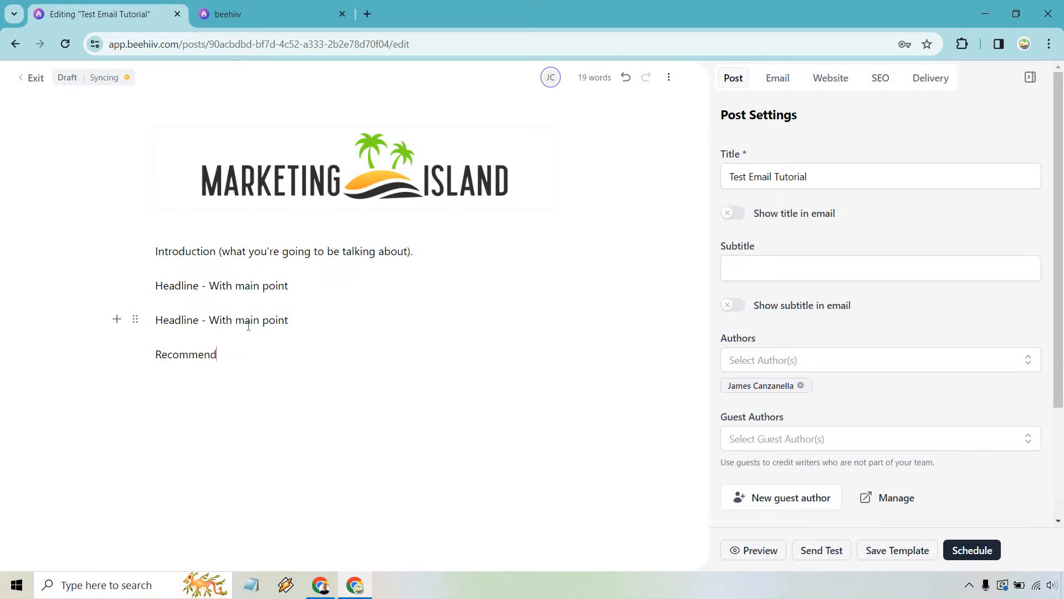
pyautogui.write('ed Resources')
# Extend the introduction line with the sentence "Here we're going to be talking about:".
pyautogui.click(430, 253)
pyautogui.write('Here w')
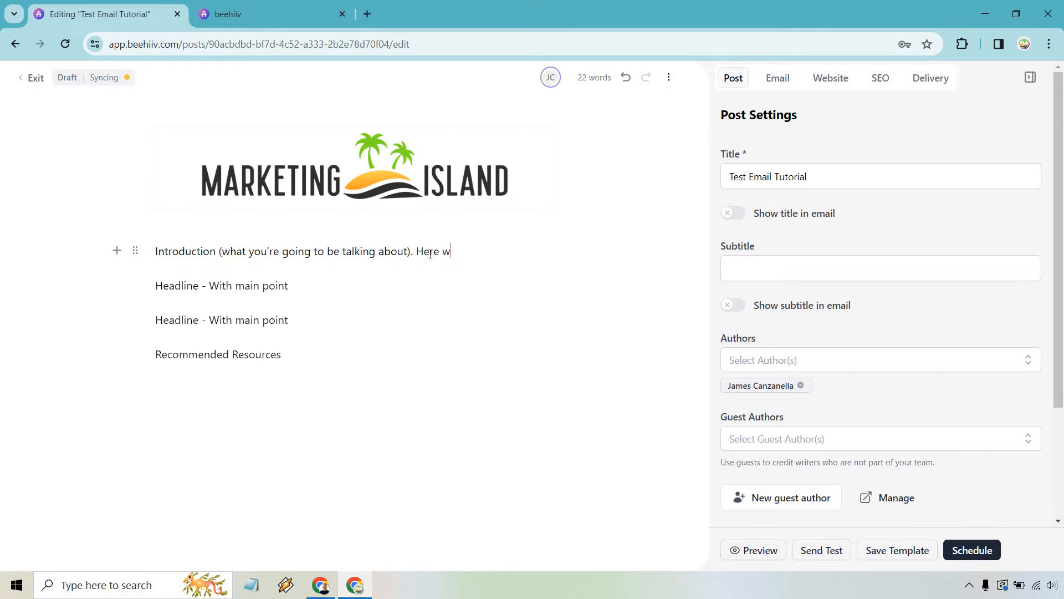
pyautogui.write("e're going to be talking about:")
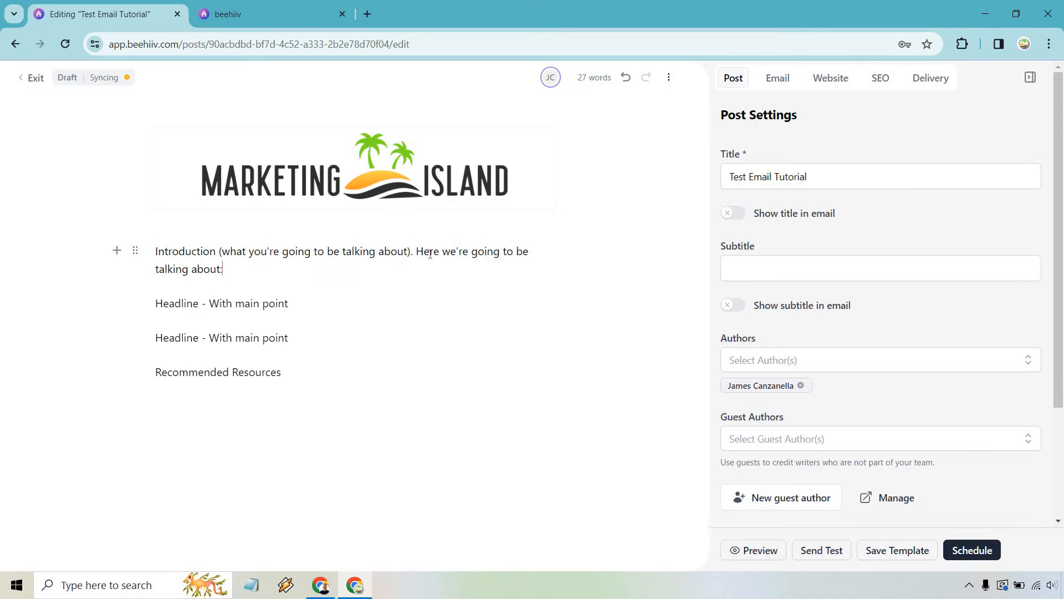
# Add a bulleted list below the introduction with the items "Email newsletters (and why they are so great)." and "Webinars.".
pyautogui.press('Return')
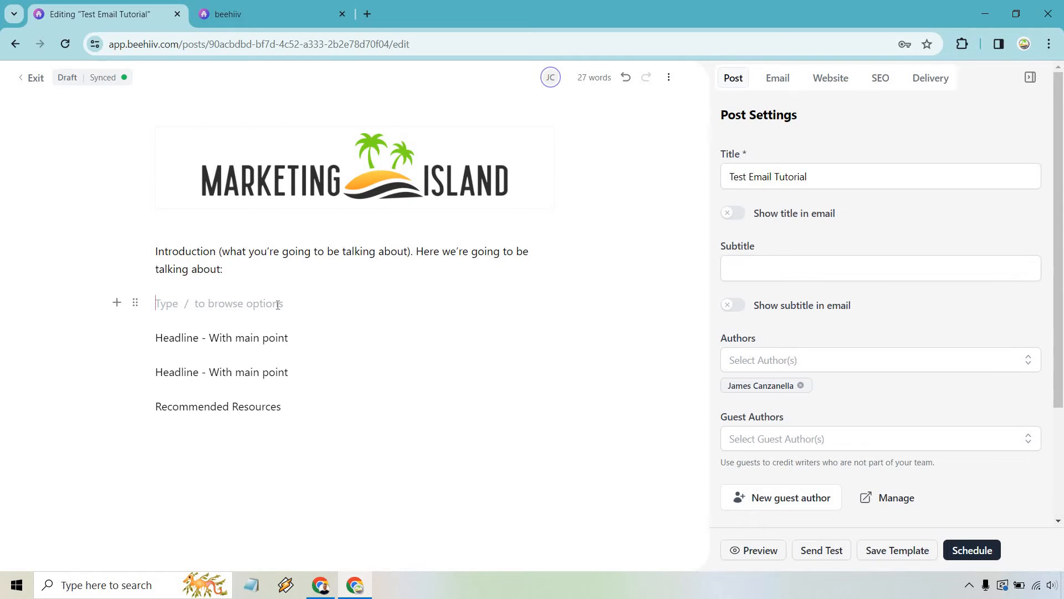
pyautogui.write('/')
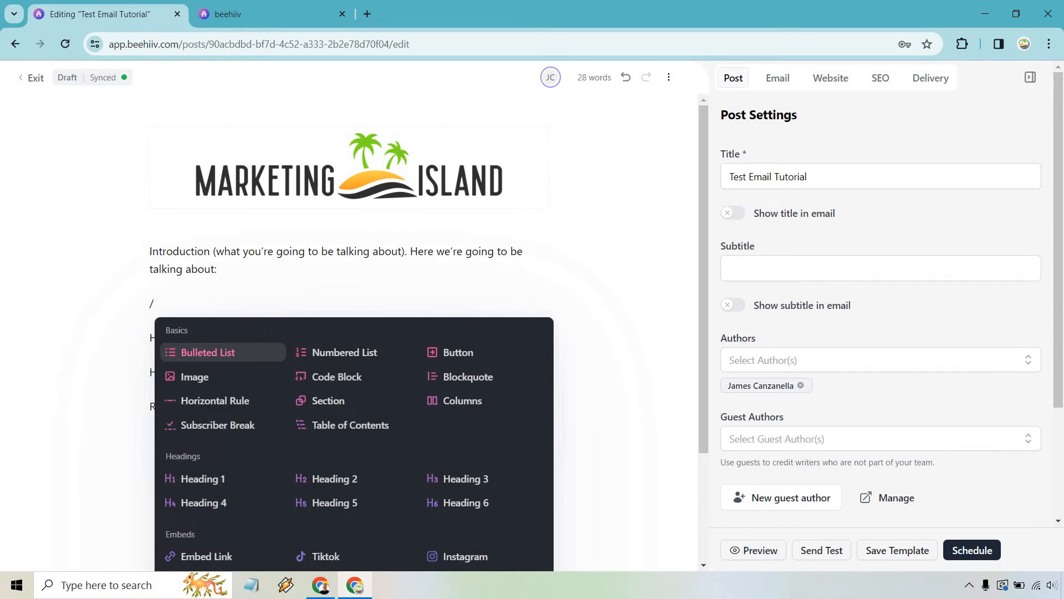
pyautogui.click(256, 353)
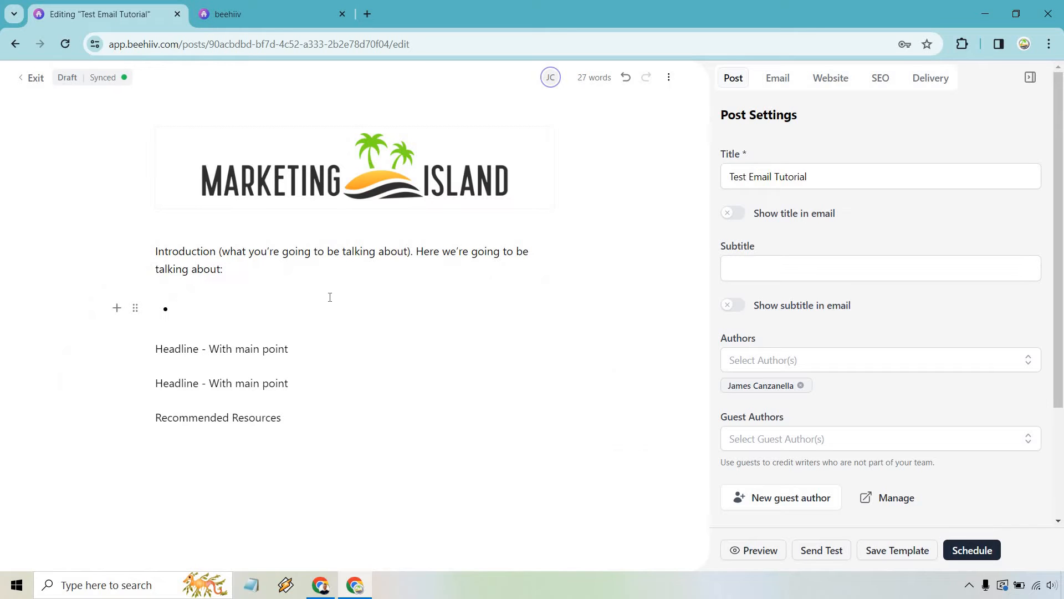
pyautogui.write('Email newsletters (and why they are so great).')
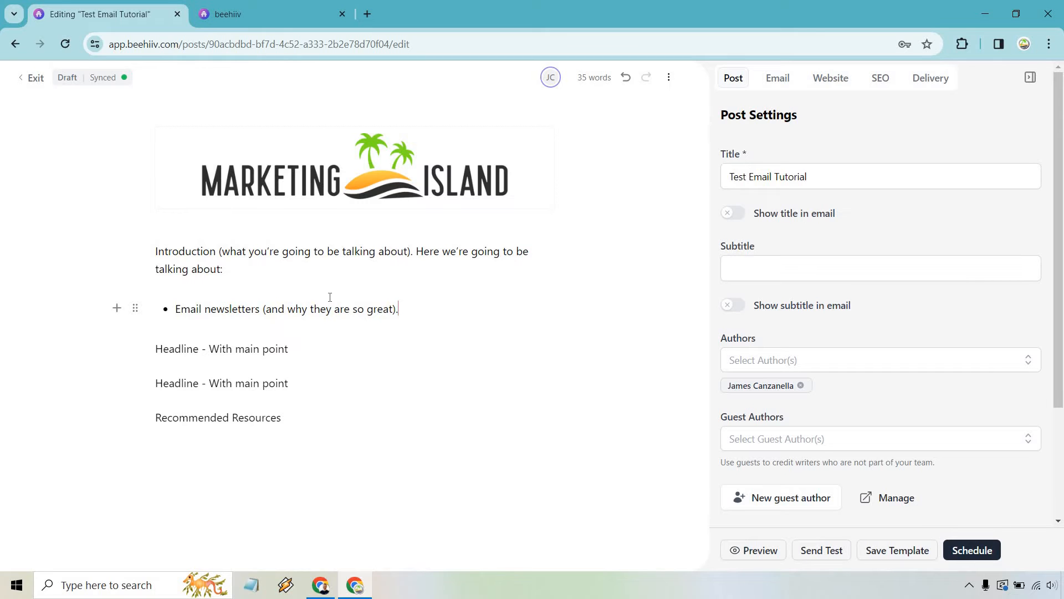
pyautogui.press('Return')
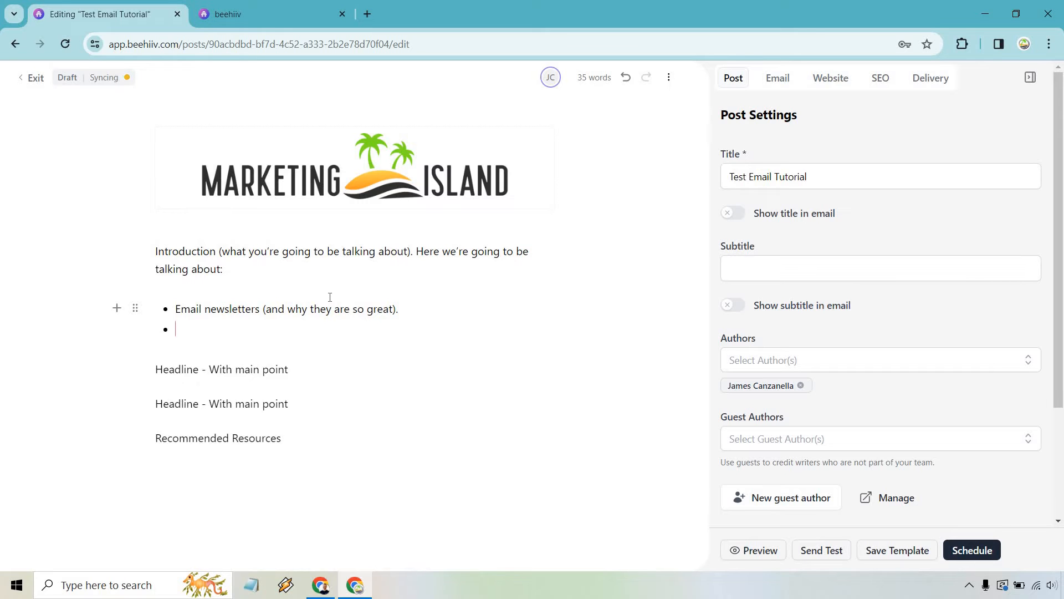
pyautogui.write('Webinars.')
pyautogui.press('Return')
pyautogui.press('Return')
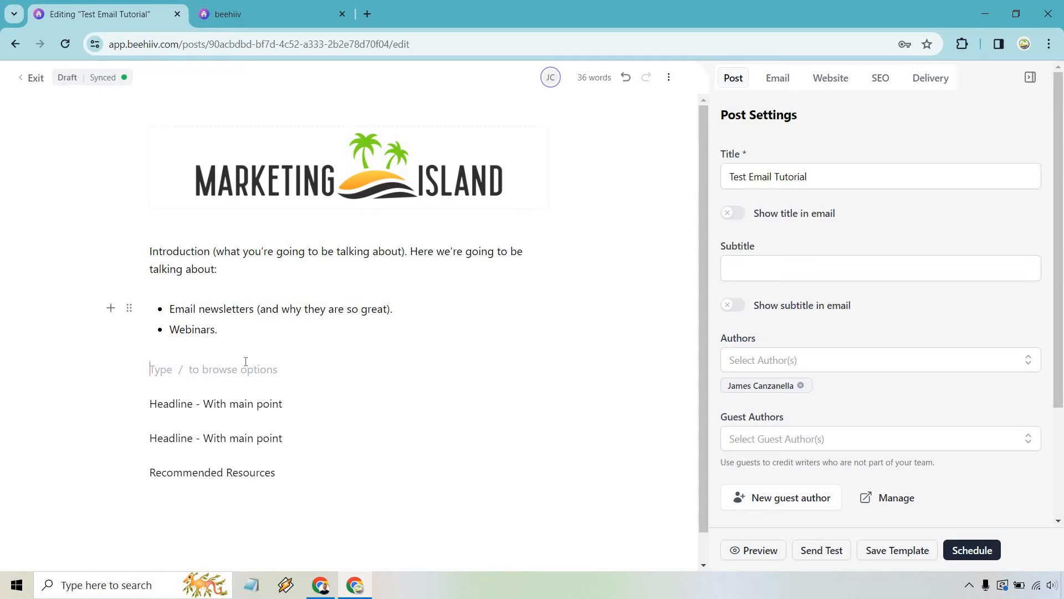
# Insert a horizontal rule between the bulleted list and the first "Headline - With main point" line.
pyautogui.write('/')
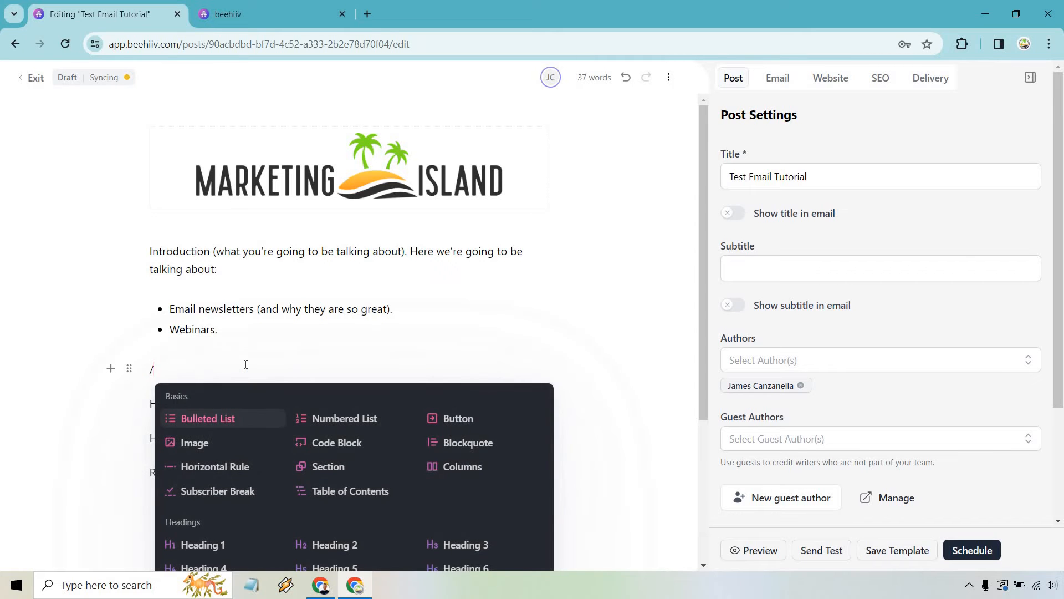
pyautogui.scroll(-3, 402, 288)
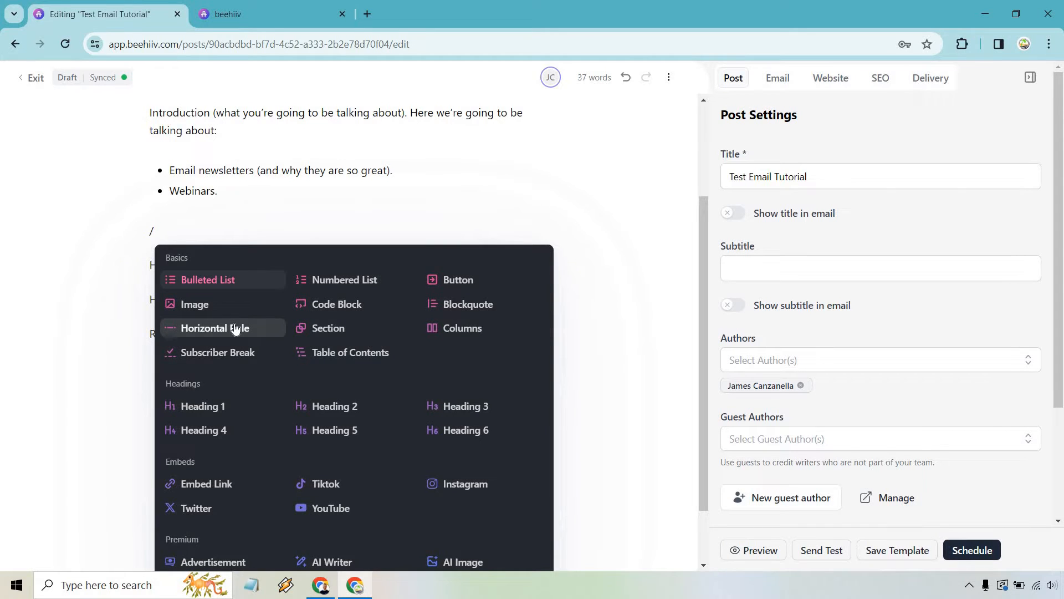
pyautogui.click(235, 328)
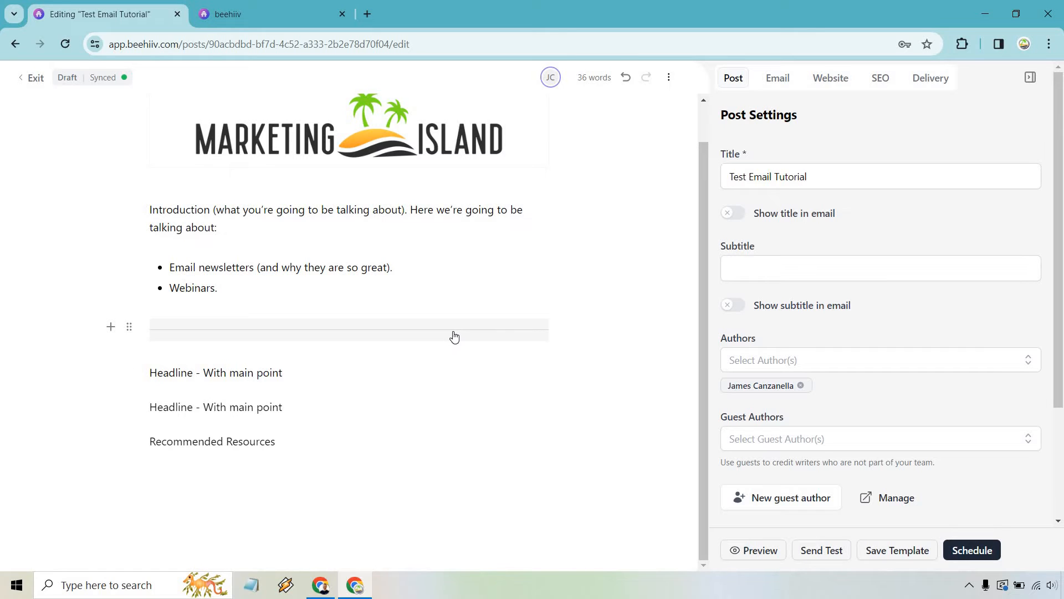
pyautogui.click(669, 77)
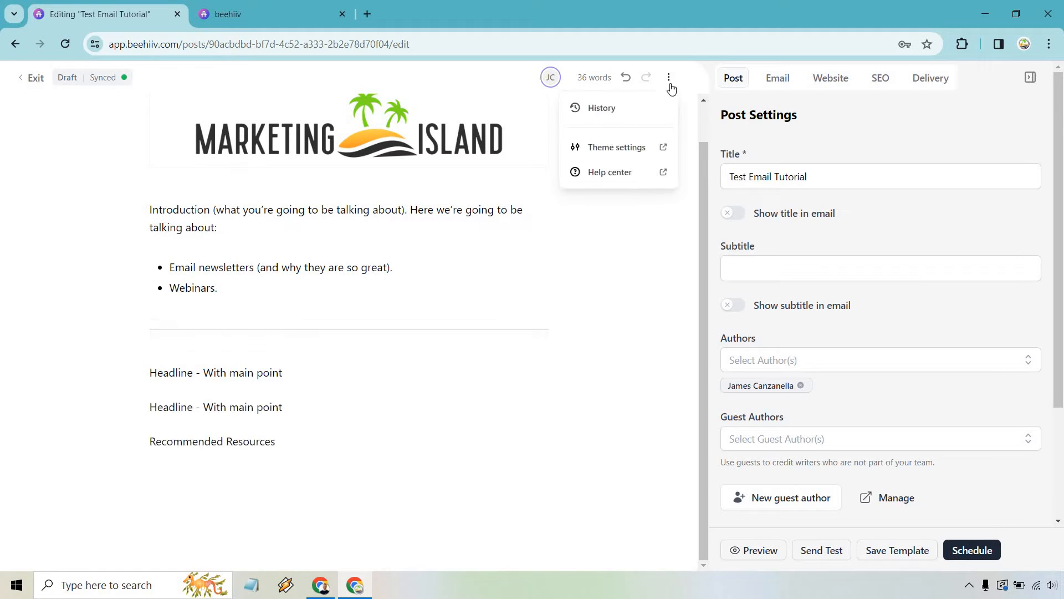
pyautogui.click(335, 373)
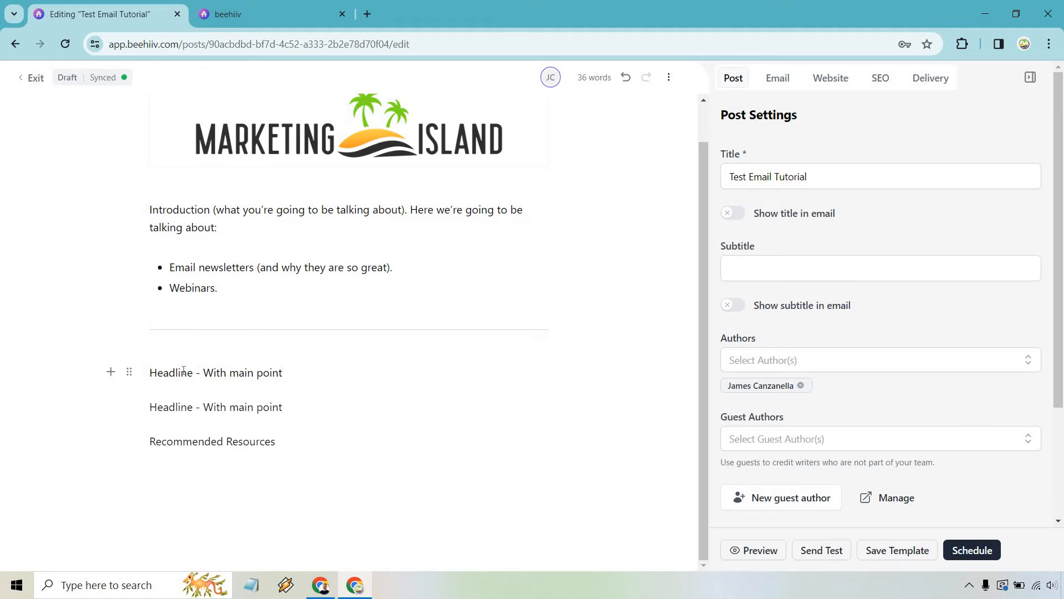
# Add a Heading 2 reading "Why Email Newsletters Are A Must Use" above the first "Headline - With main point" line.
pyautogui.click(151, 373)
pyautogui.press('Return')
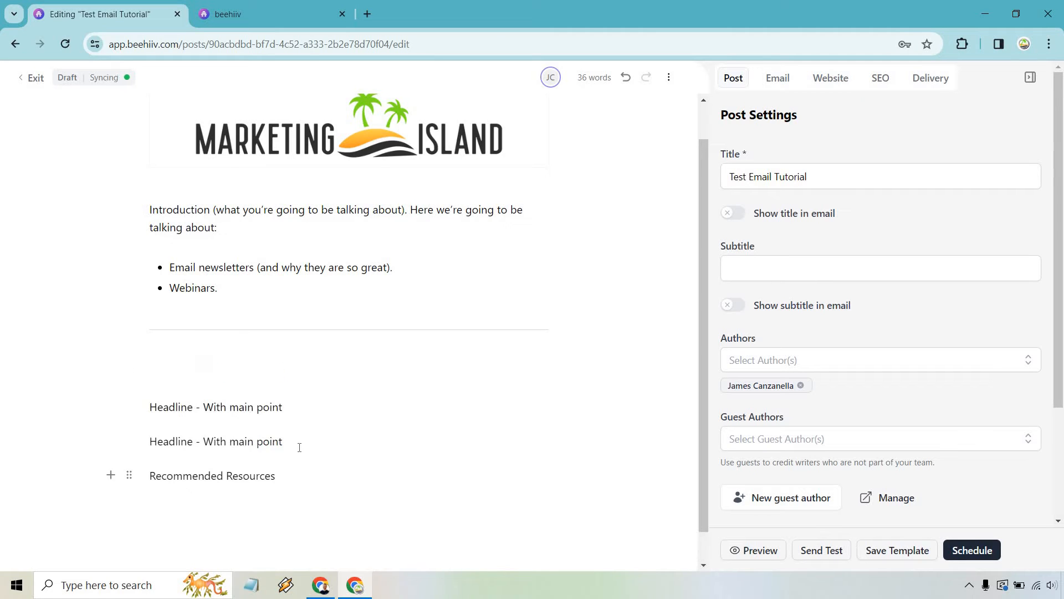
pyautogui.click(176, 360)
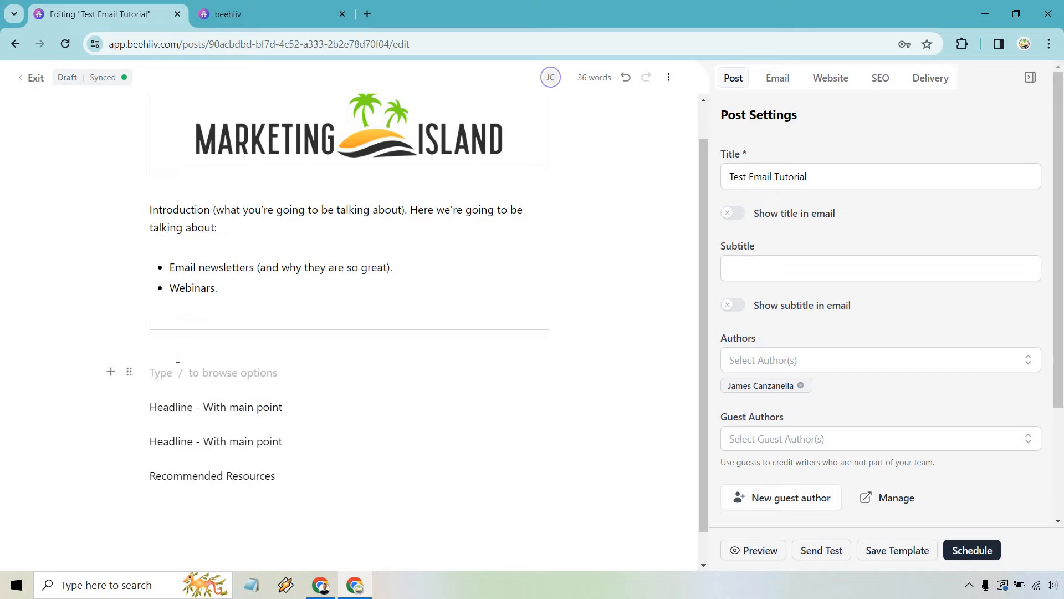
pyautogui.write('/')
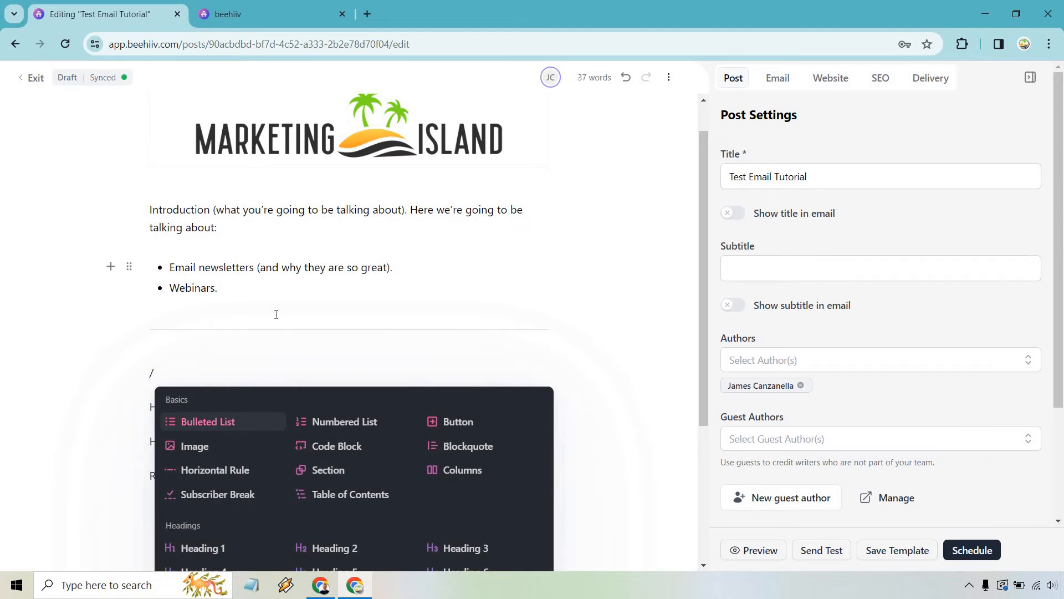
pyautogui.scroll(-1, 275, 312)
pyautogui.click(333, 478)
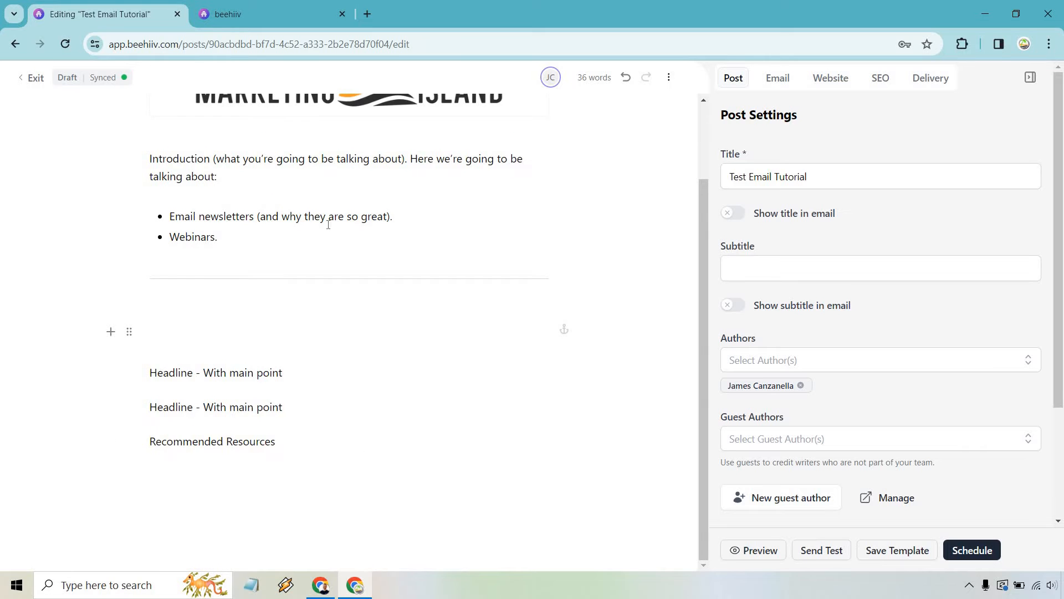
pyautogui.scroll(1, 388, 360)
pyautogui.scroll(-1, 404, 376)
pyautogui.write('Why Em')
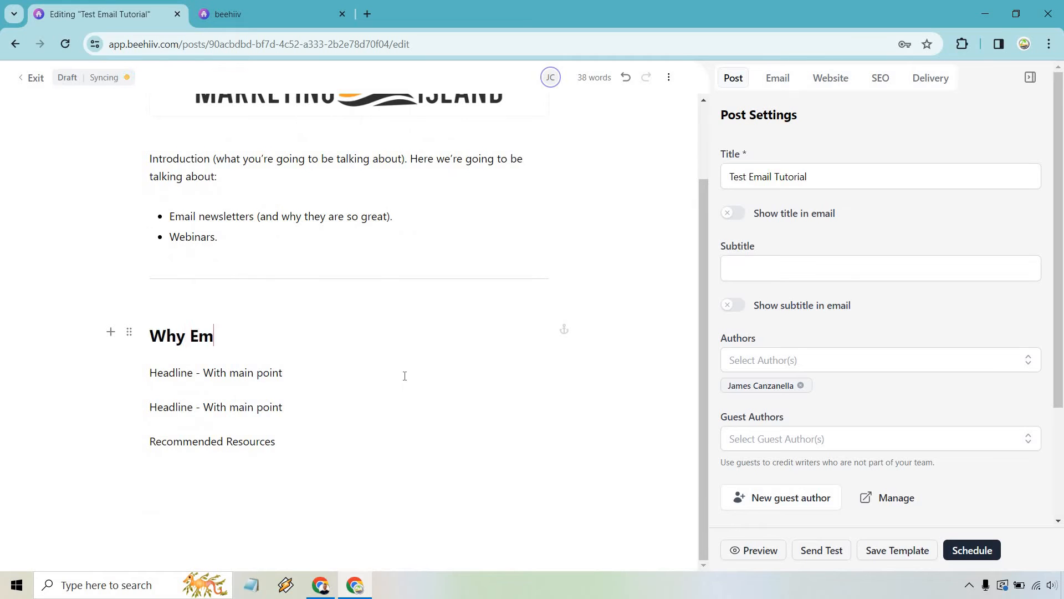
pyautogui.write('ail Newsletter')
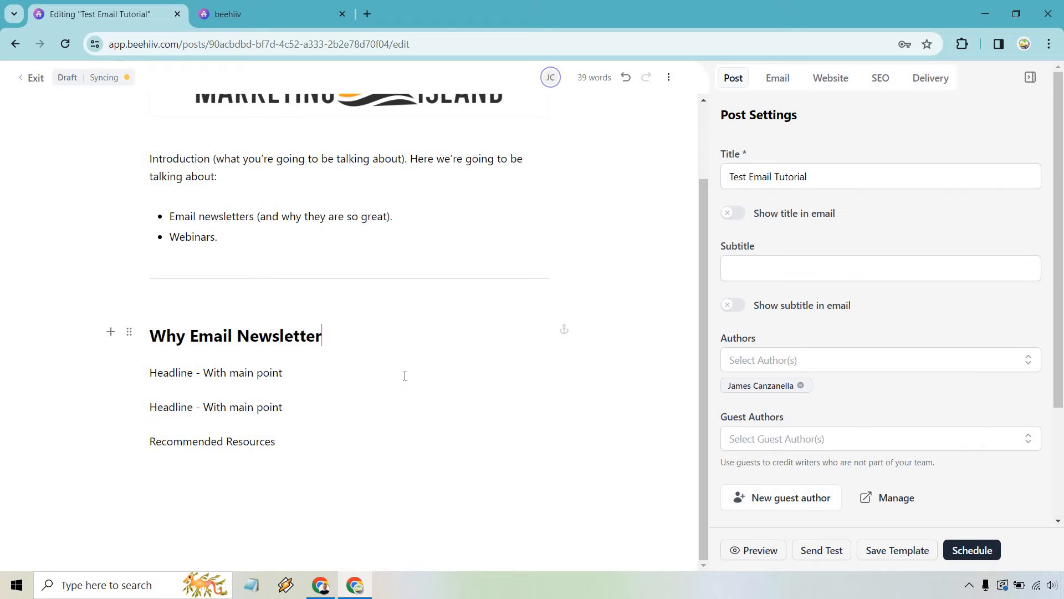
pyautogui.write('s Are A Must Use')
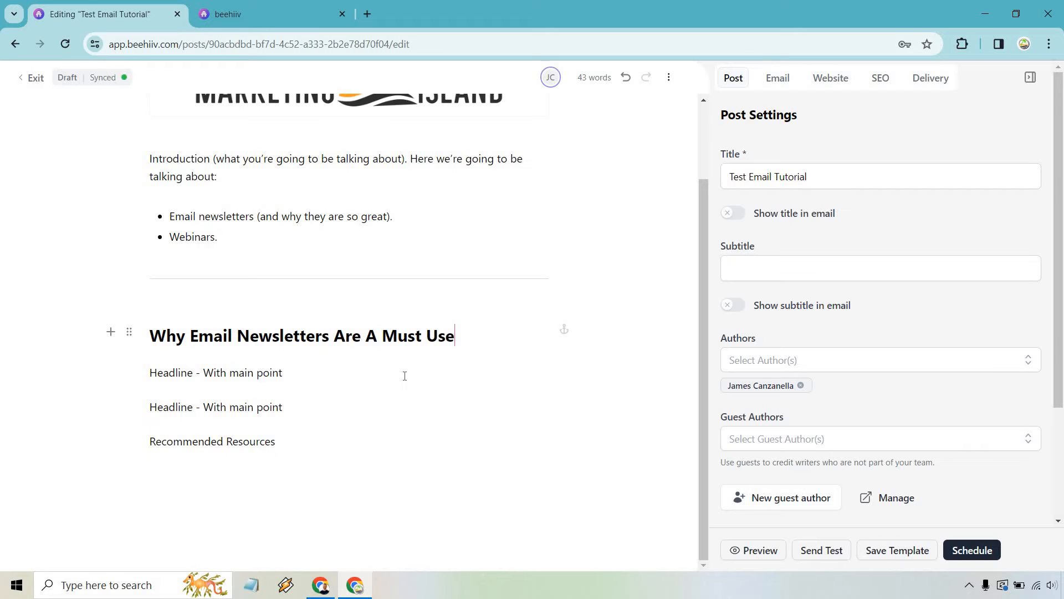
# Insert the tropical island and dolphins image from the current publication's library below the new heading.
pyautogui.press('Return')
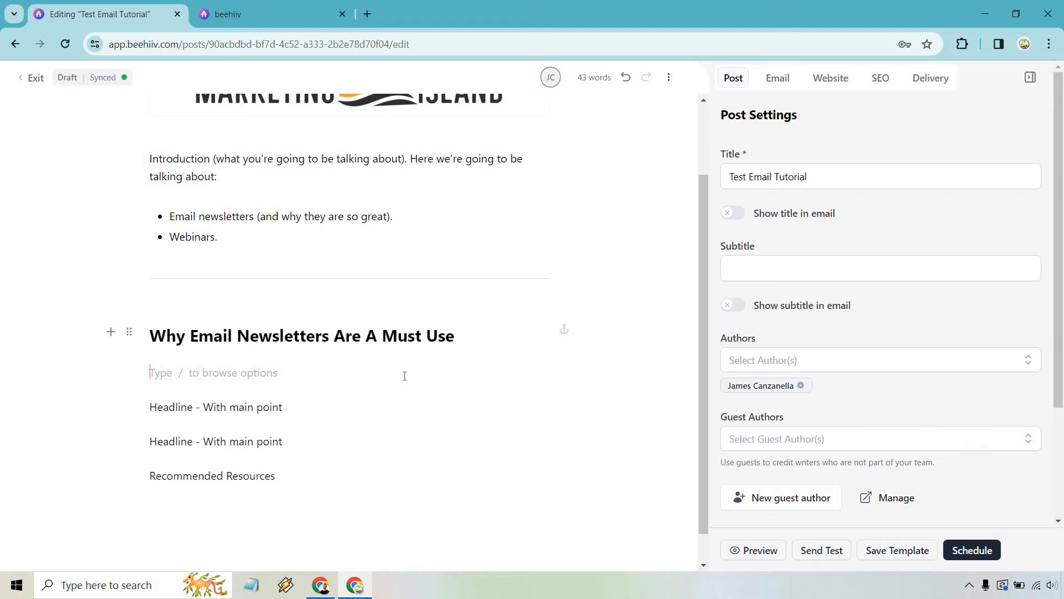
pyautogui.write('/')
pyautogui.scroll(-1, 401, 371)
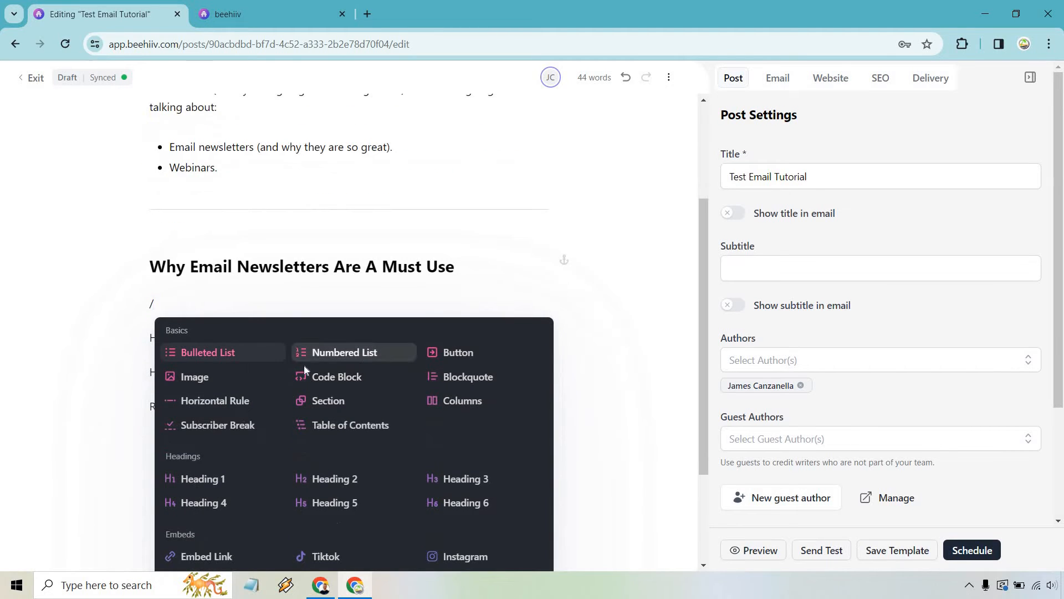
pyautogui.click(249, 380)
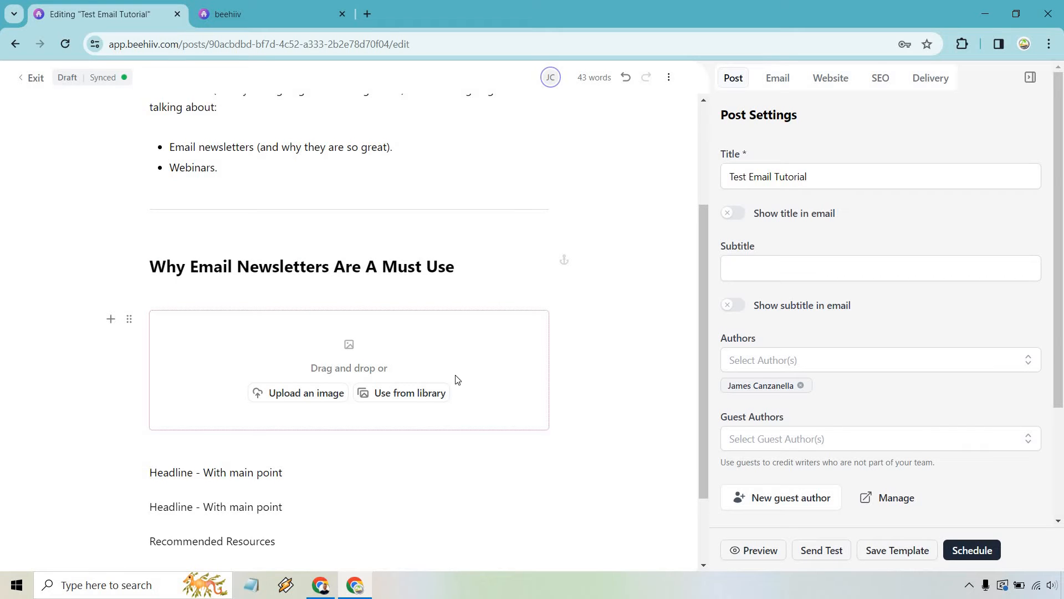
pyautogui.click(416, 393)
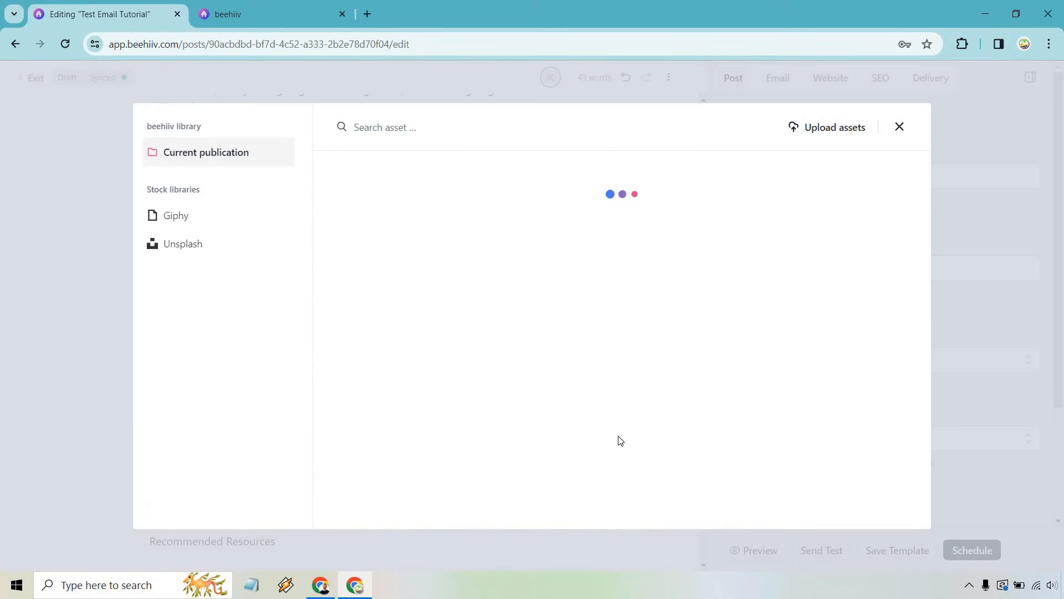
pyautogui.click(550, 277)
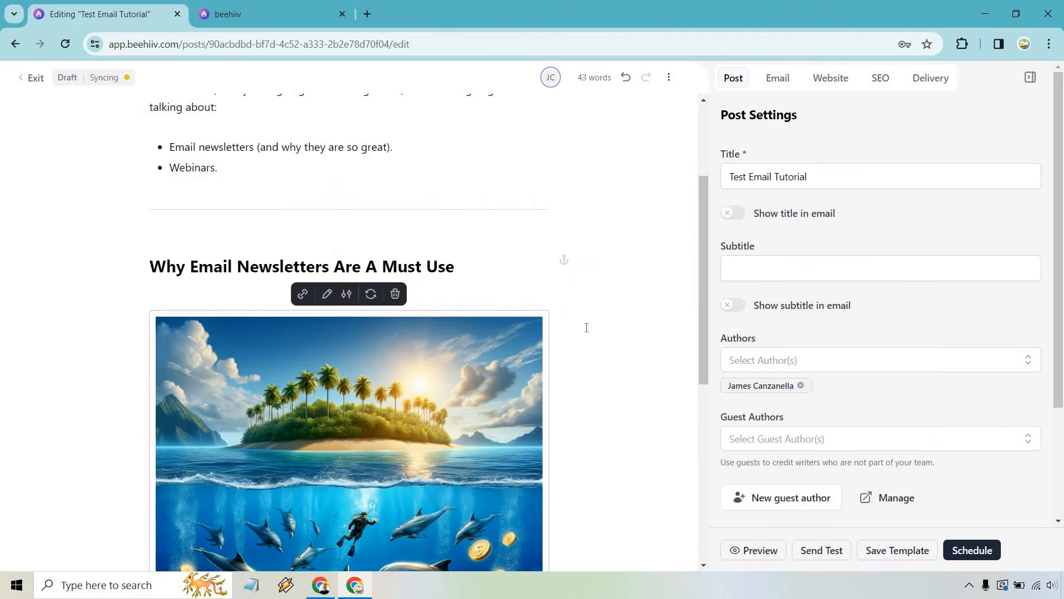
# Replace the "Headline - With main point" line directly below the image with "Our text is going to go here.".
pyautogui.scroll(-1, 581, 327)
pyautogui.scroll(2, 581, 328)
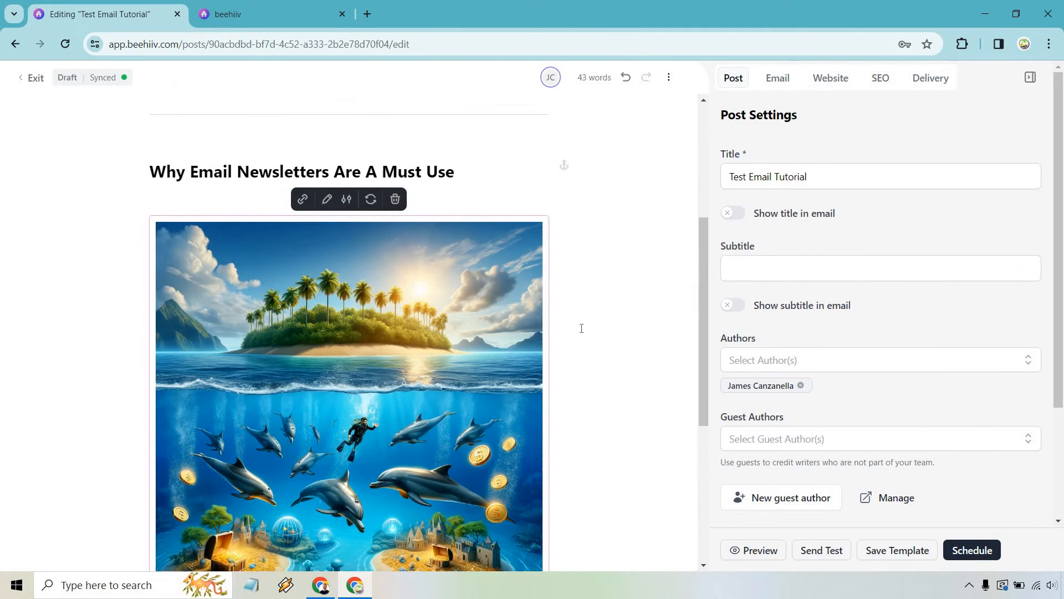
pyautogui.scroll(-1, 580, 329)
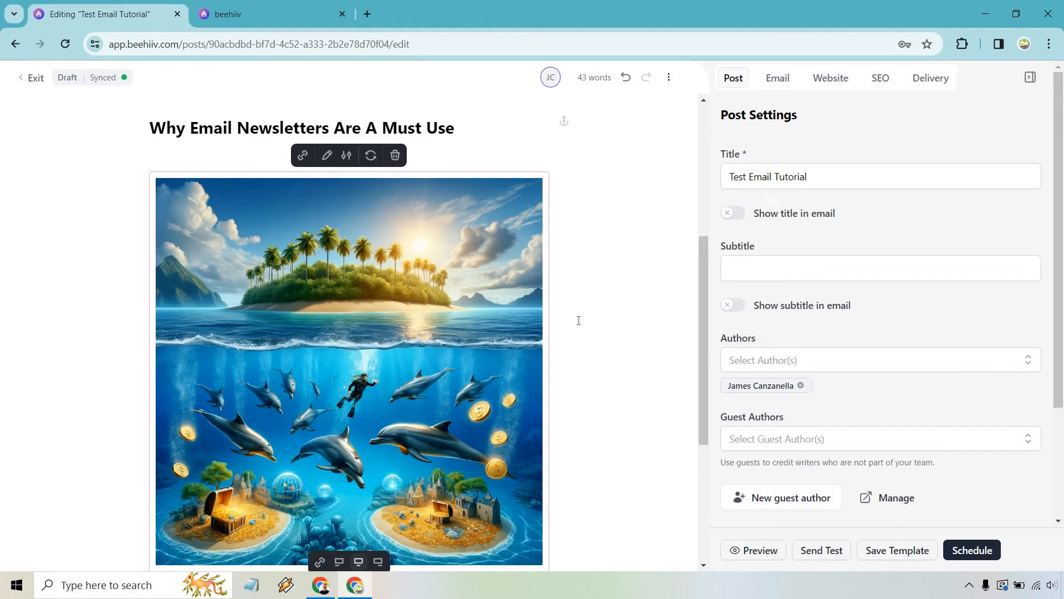
pyautogui.scroll(-1, 579, 321)
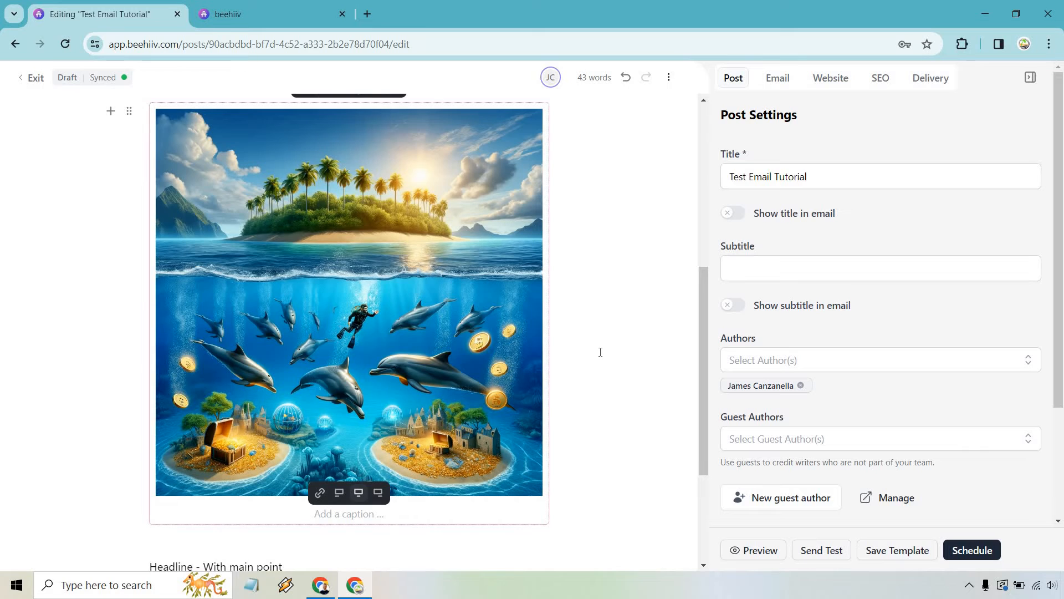
pyautogui.scroll(1, 373, 293)
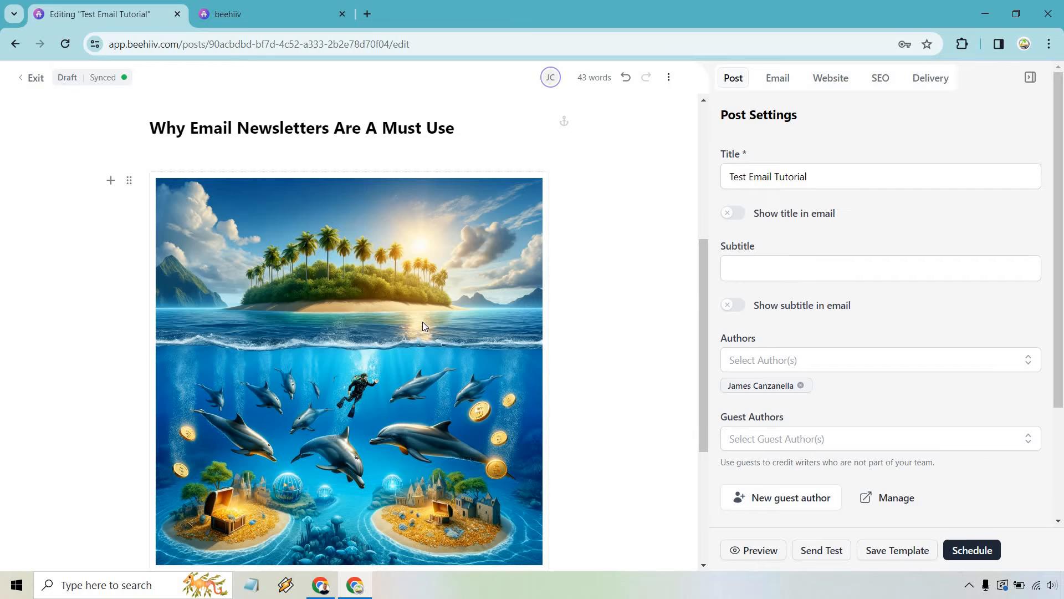
pyautogui.scroll(-5, 416, 293)
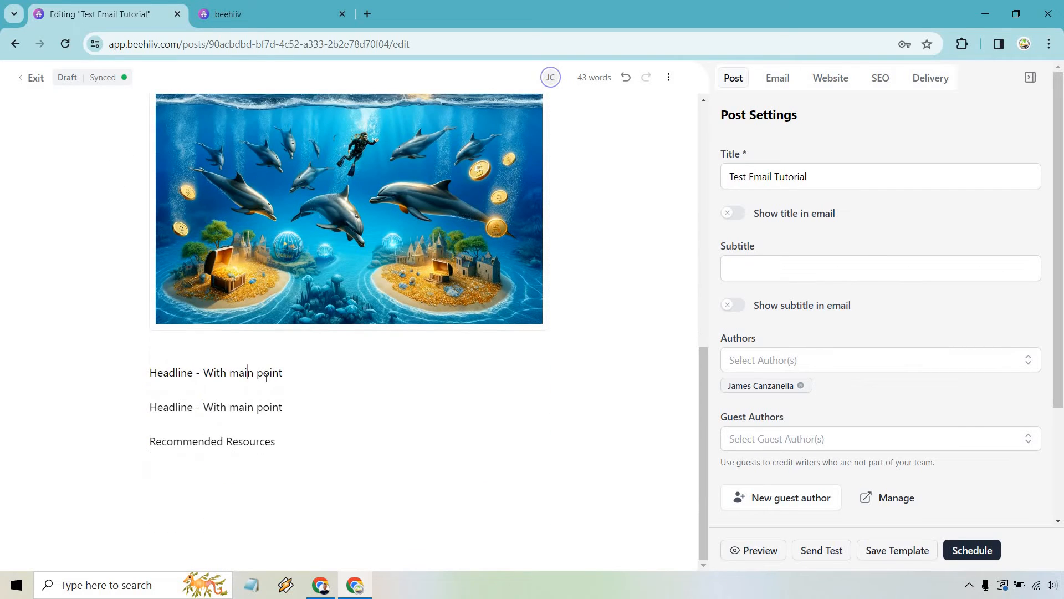
pyautogui.moveTo(288, 373); pyautogui.dragTo(176, 373)
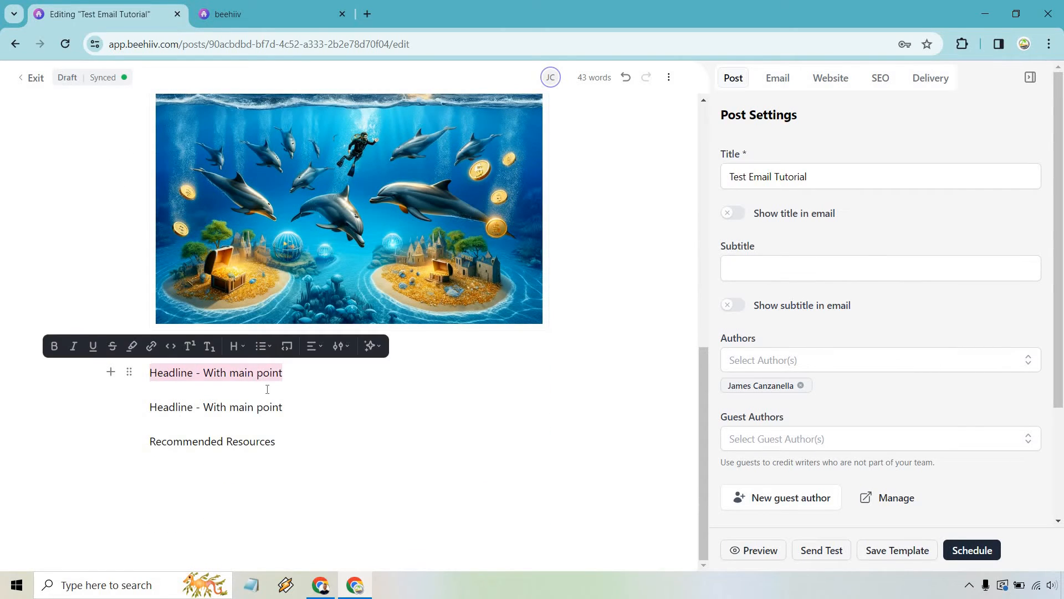
pyautogui.write('Our text is')
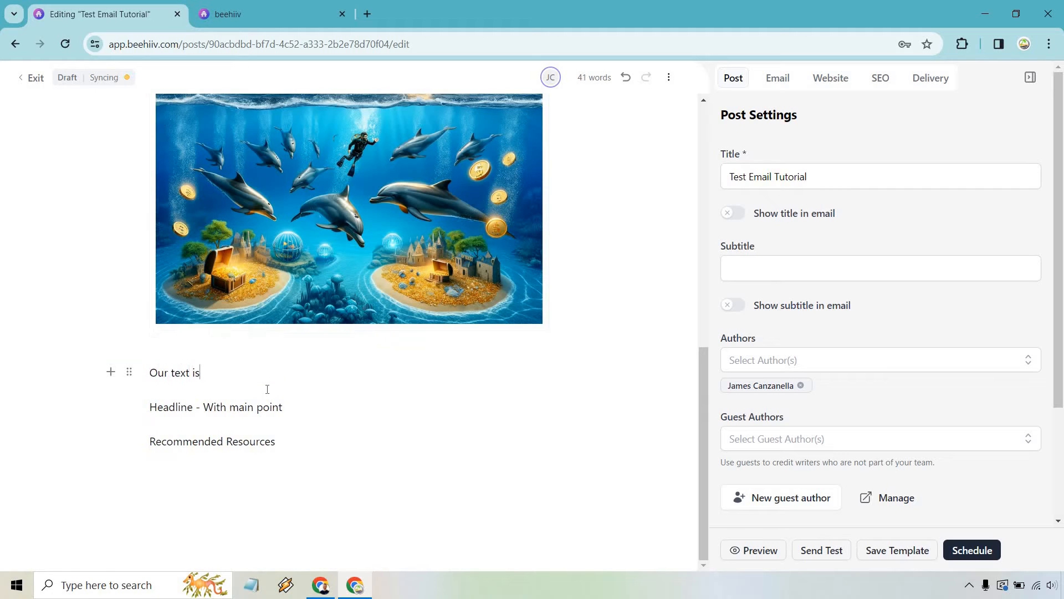
pyautogui.write(' going to go here.')
# Add the lines "Make sentences shorter and choppier.", "Why would you do that?" and "Because it’s much easier to read and skim through.".
pyautogui.press('Return')
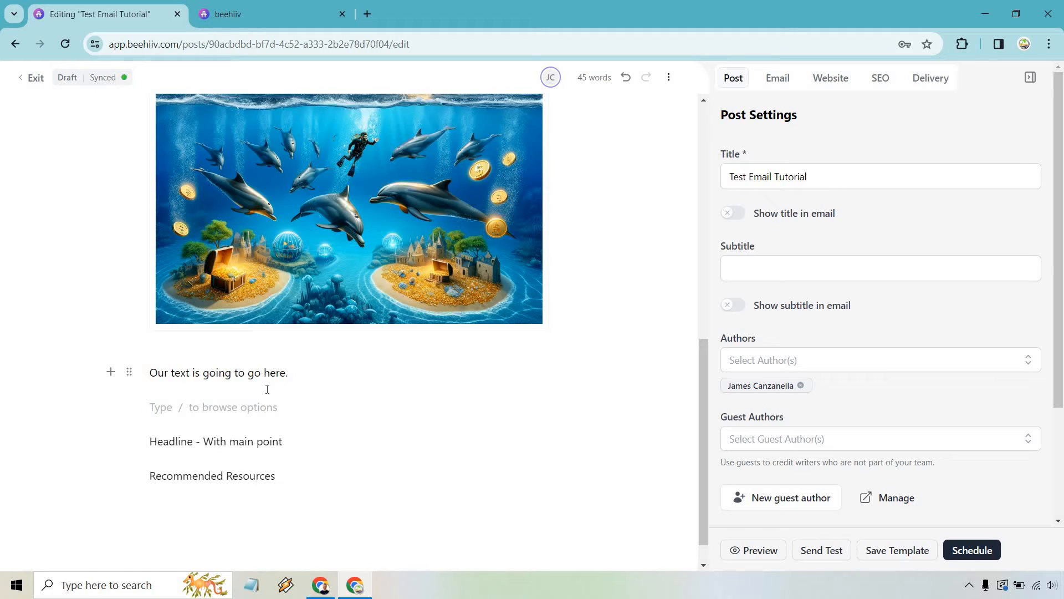
pyautogui.write('Make senten')
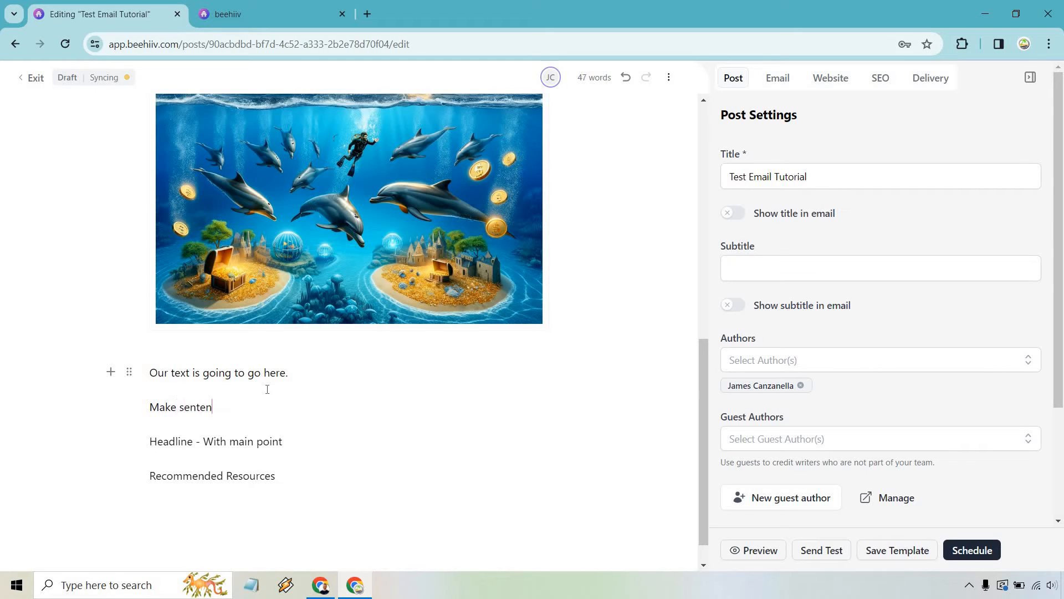
pyautogui.write('ces shorter and cho')
pyautogui.write('ppier.')
pyautogui.write('Why would you do that? Because it’s much easier to read and skim through.')
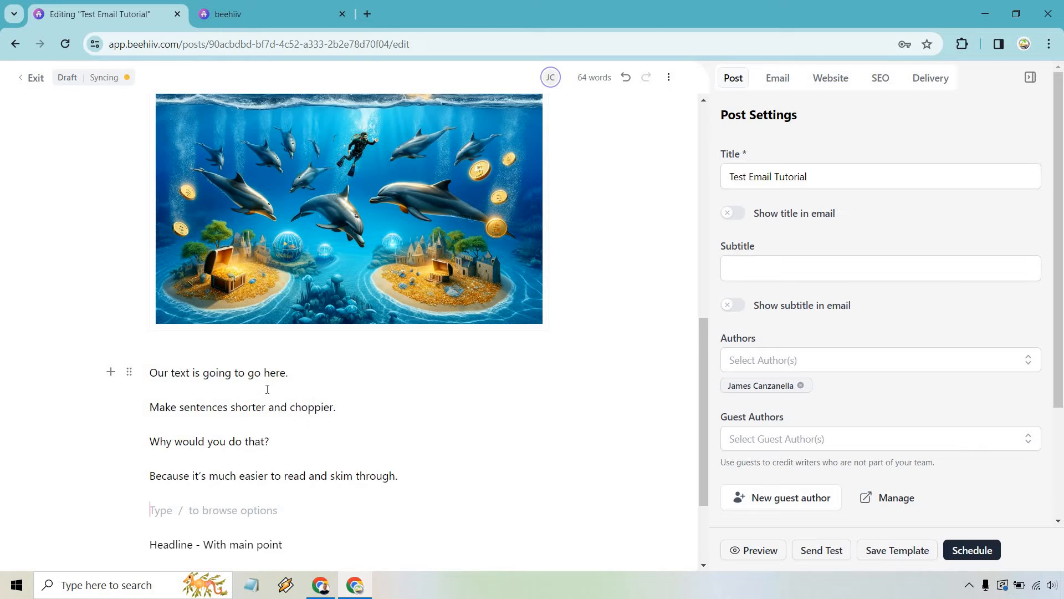
# Add a numbered list: "It’s easy to setup up.", "There are plenty of great tutorials to follow along with (like this one).", "And whatever the third reason is.".
pyautogui.scroll(-1, 269, 390)
pyautogui.write('/')
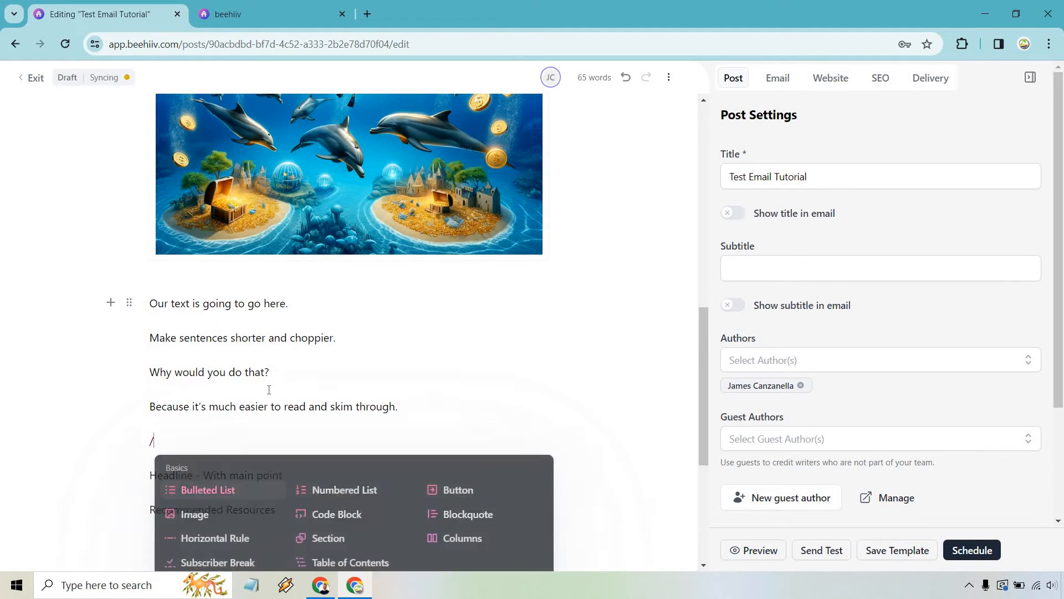
pyautogui.scroll(-1, 270, 394)
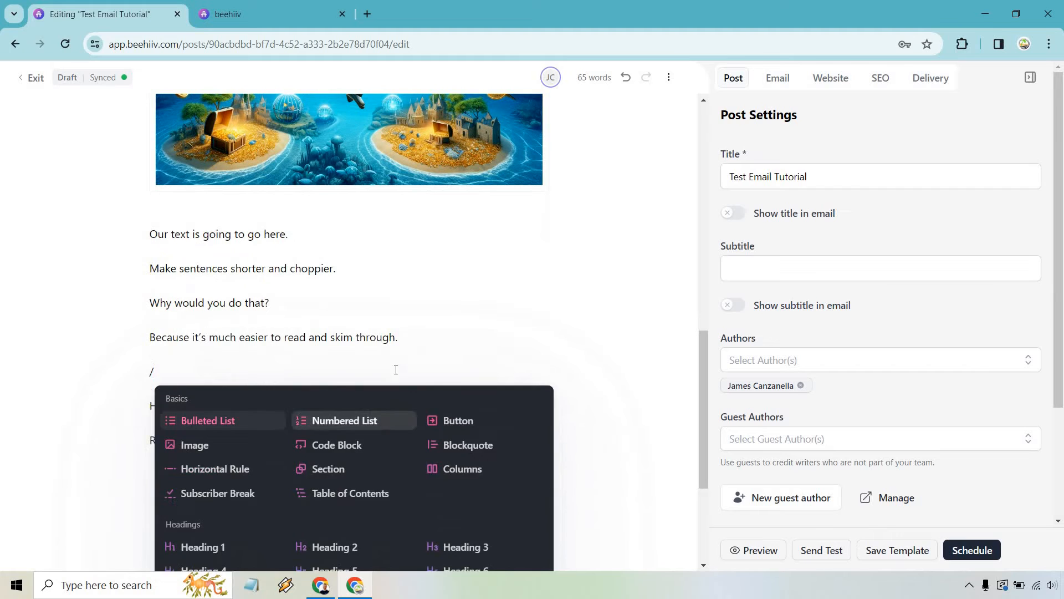
pyautogui.click(305, 419)
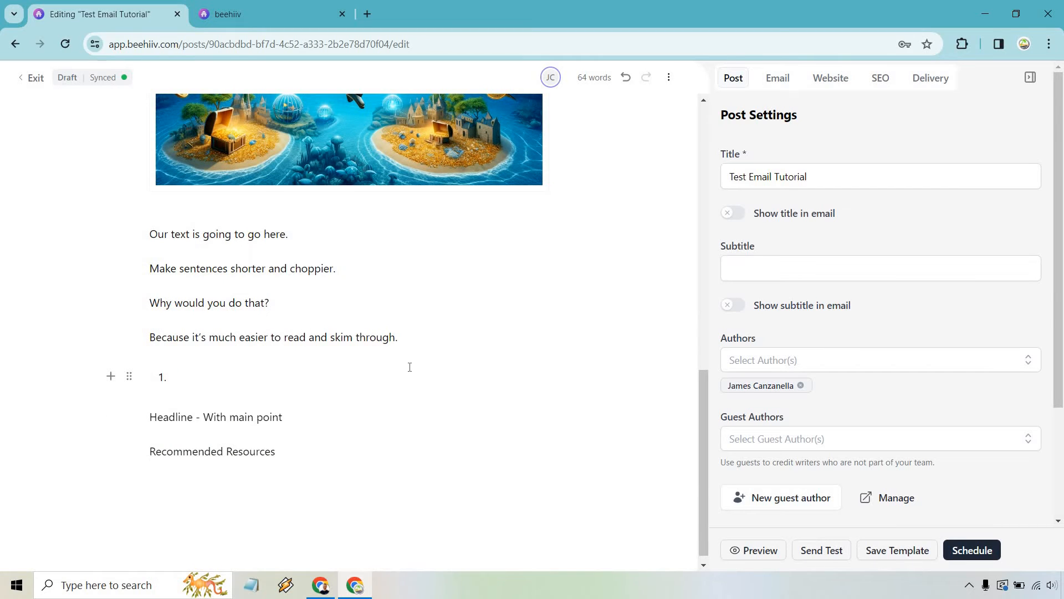
pyautogui.write('It’s easy to setup up. There are plenty of great tutorials to follow along with (like this one).')
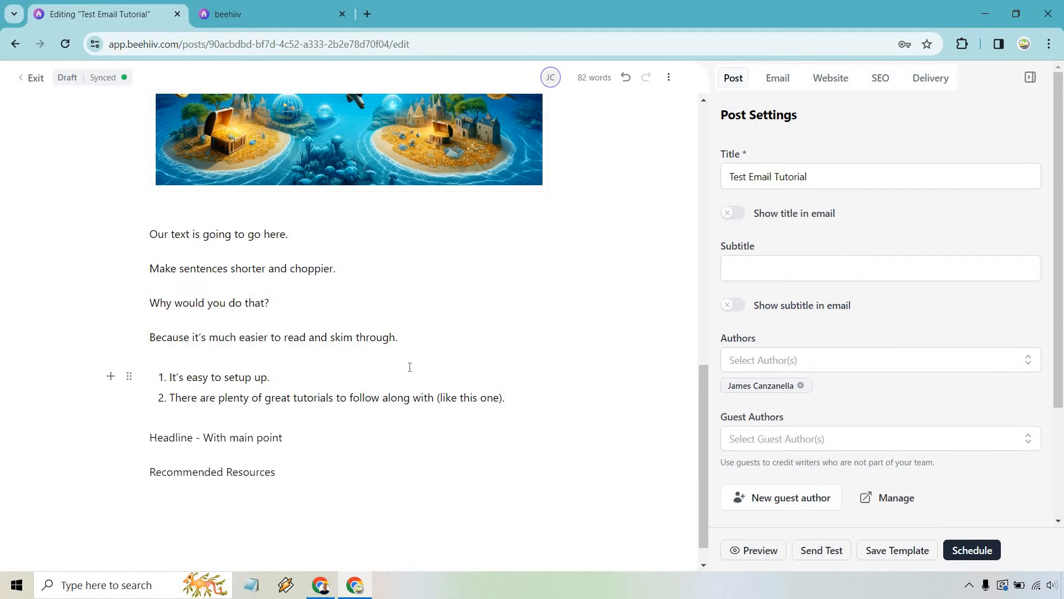
pyautogui.press('Return')
pyautogui.write('And whatever the third reason is.')
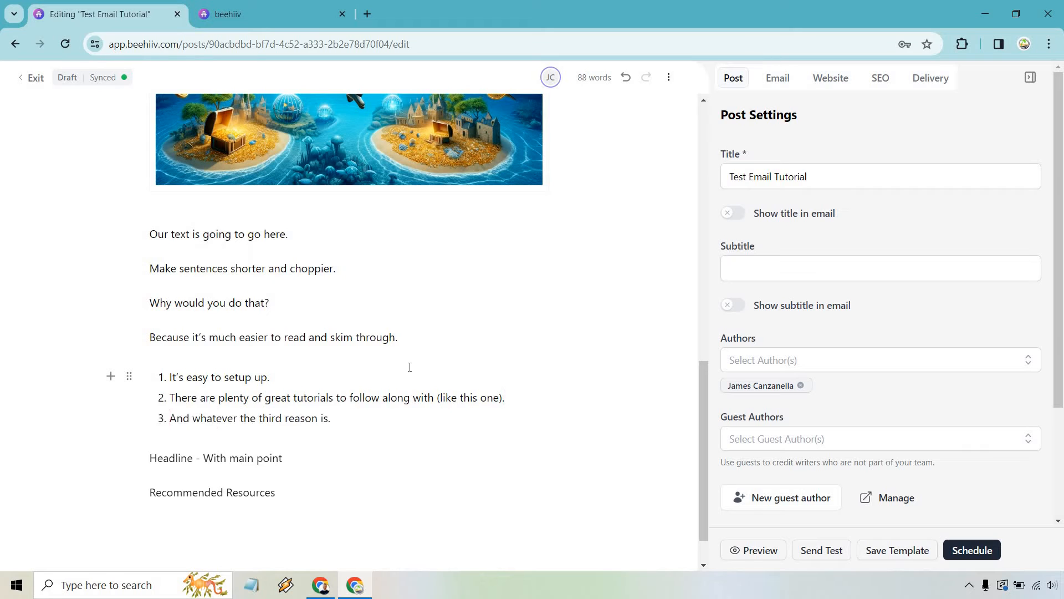
# End the numbered list and add the paragraph "And some more text." below it.
pyautogui.press('Return')
pyautogui.press('Return')
pyautogui.write('A')
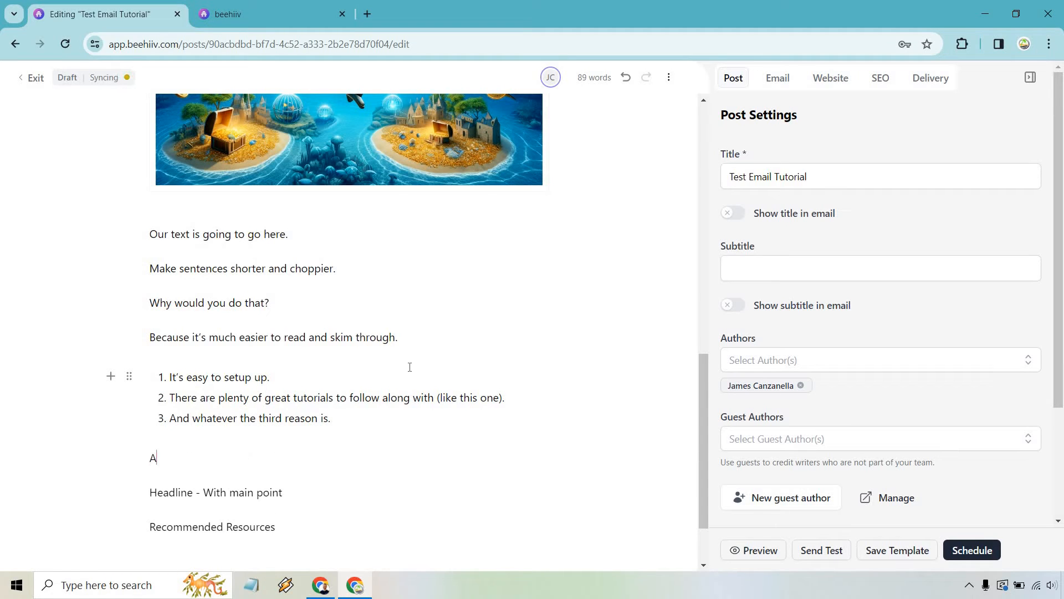
pyautogui.write('nd some more text.')
pyautogui.press('Return')
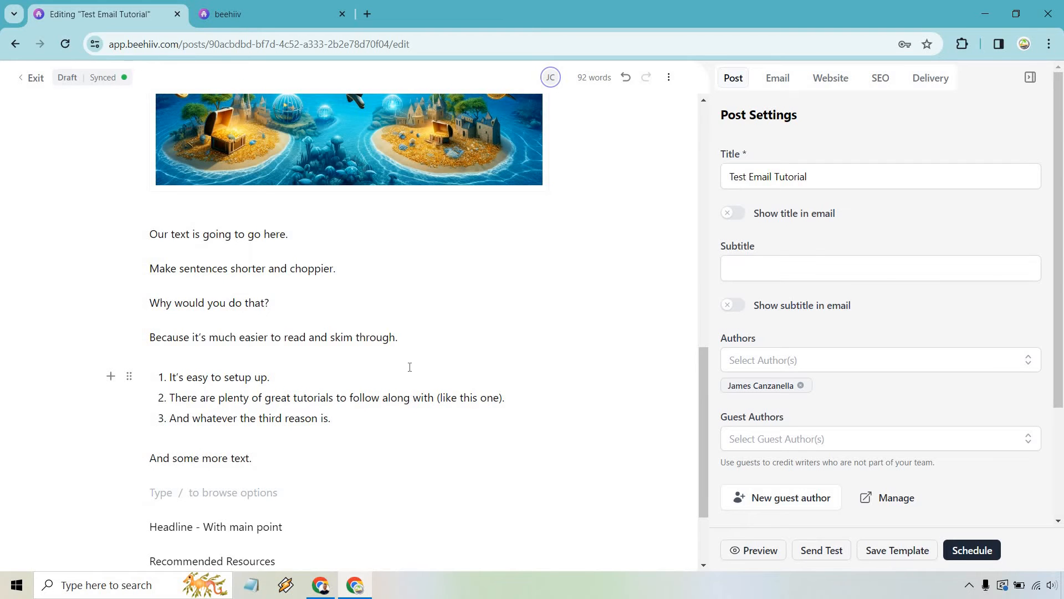
# Insert a horizontal rule between "And some more text." and the remaining "Headline - With main point" line.
pyautogui.scroll(-1, 410, 367)
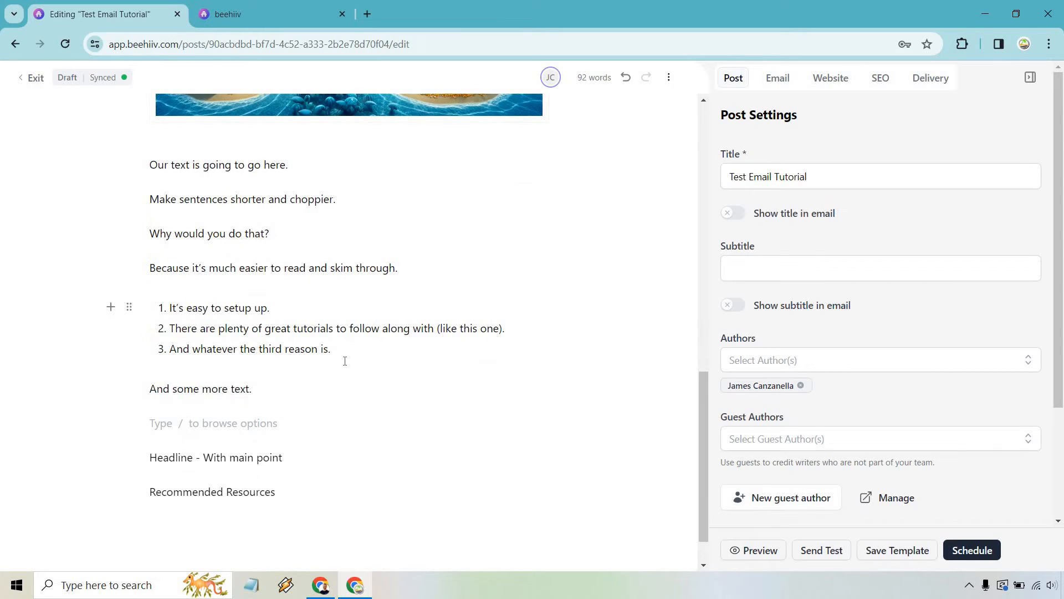
pyautogui.scroll(8, 345, 361)
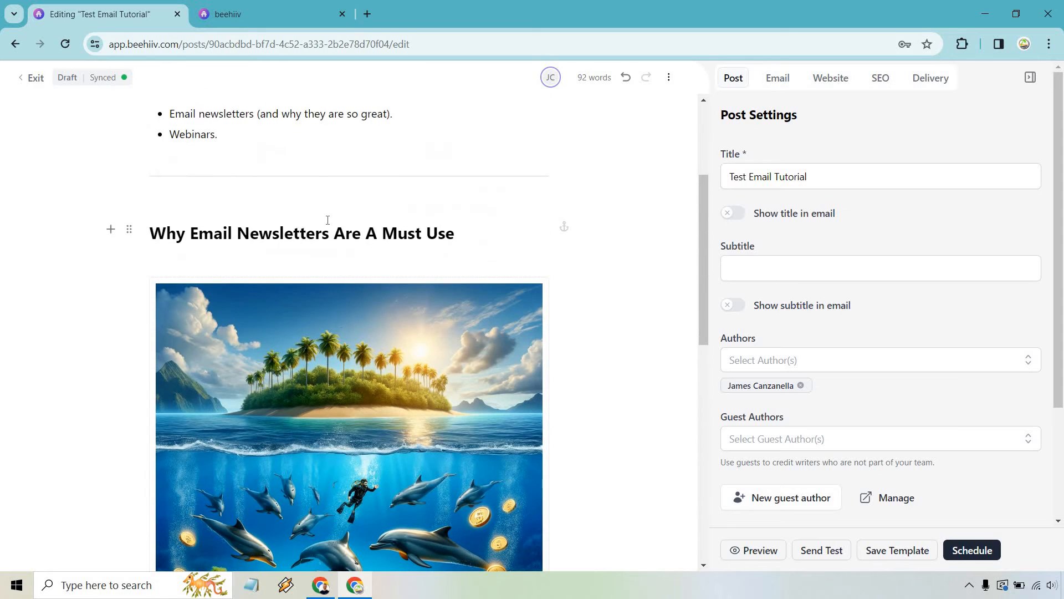
pyautogui.scroll(-8, 328, 220)
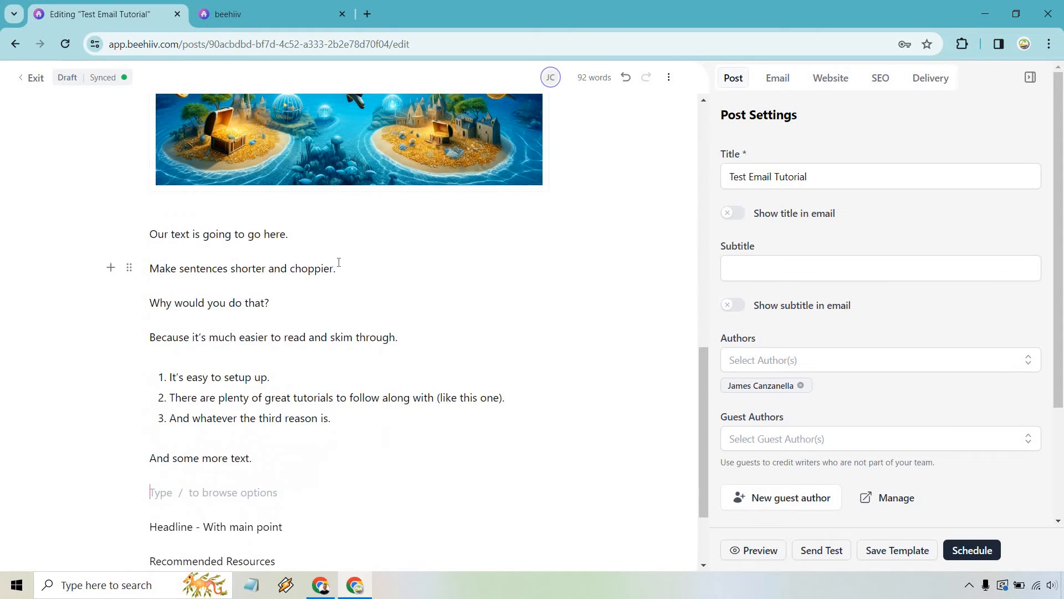
pyautogui.write('/')
pyautogui.scroll(-4, 339, 265)
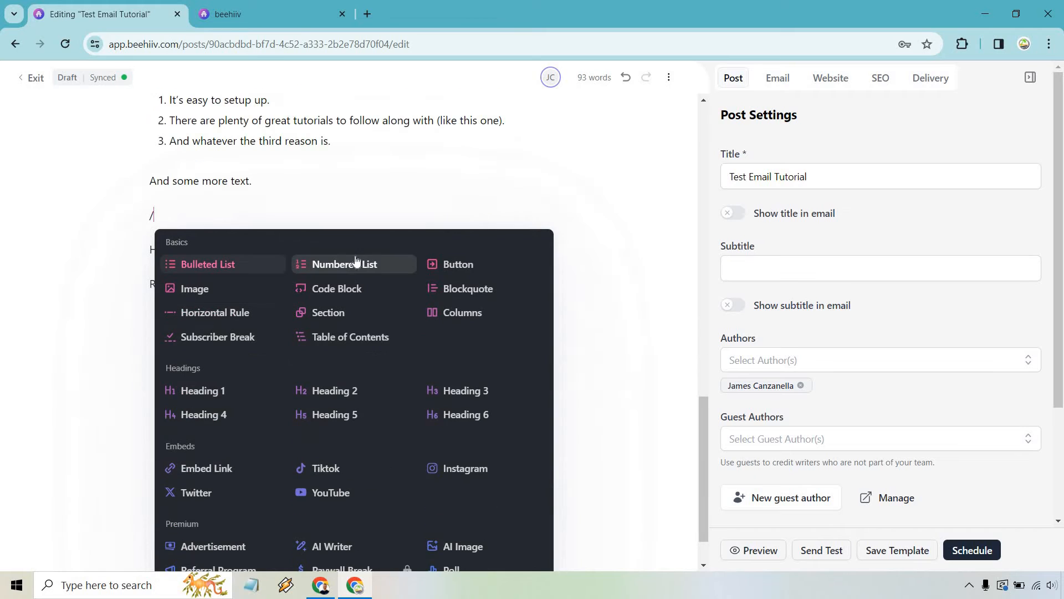
pyautogui.click(247, 314)
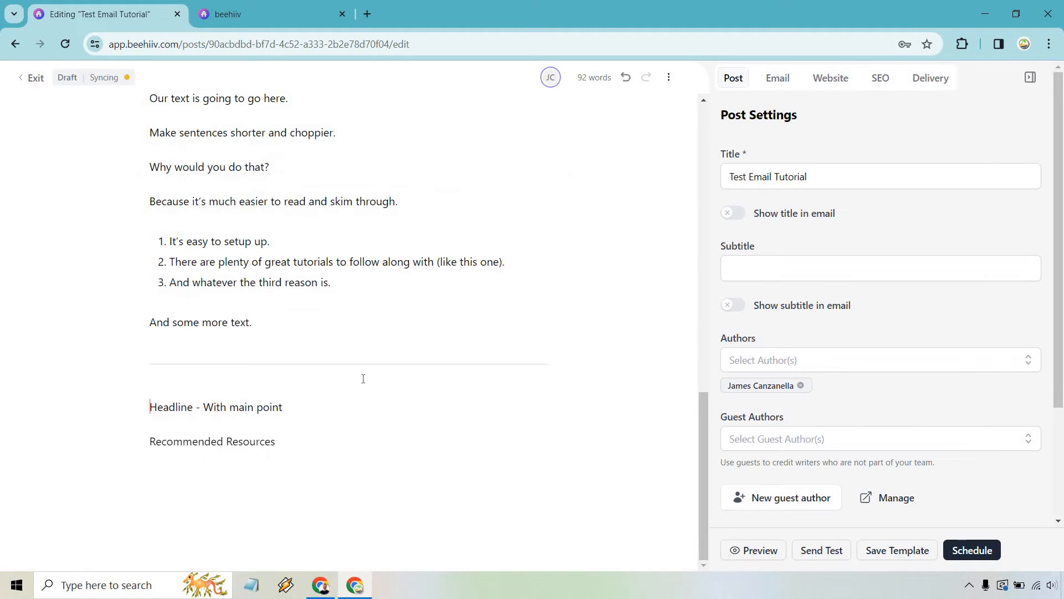
# Add a Heading 2 reading "Webinars" between the new horizontal rule and the "Headline - With main point" line.
pyautogui.click(277, 393)
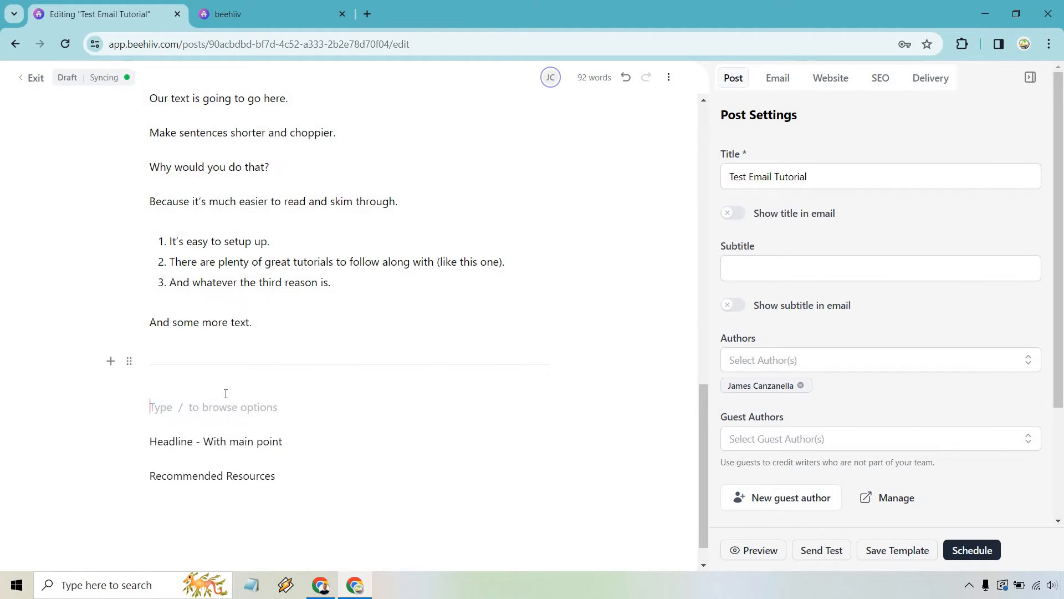
pyautogui.write('/')
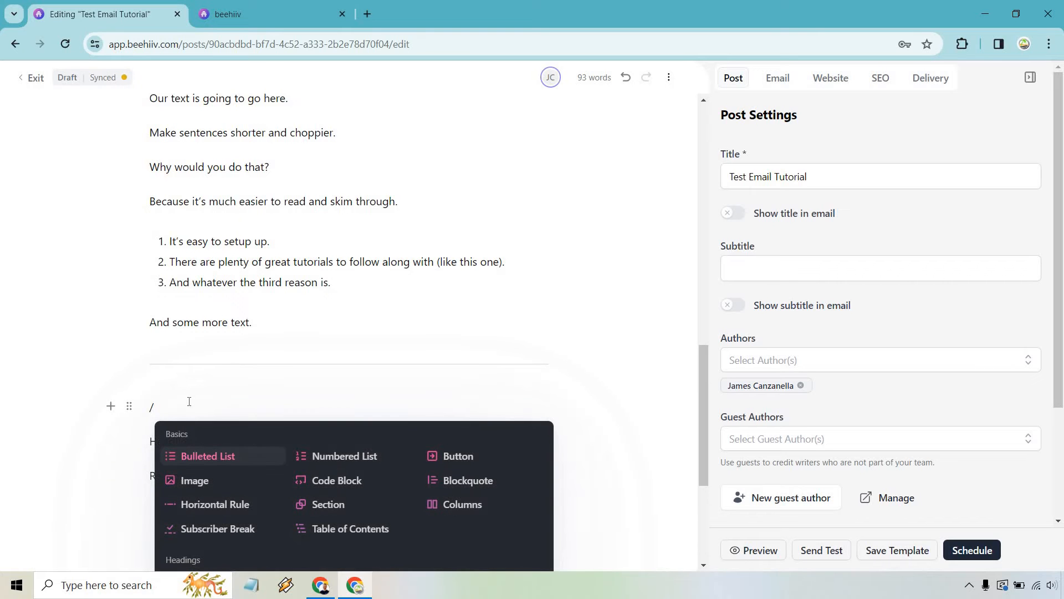
pyautogui.scroll(-2, 266, 416)
pyautogui.click(333, 442)
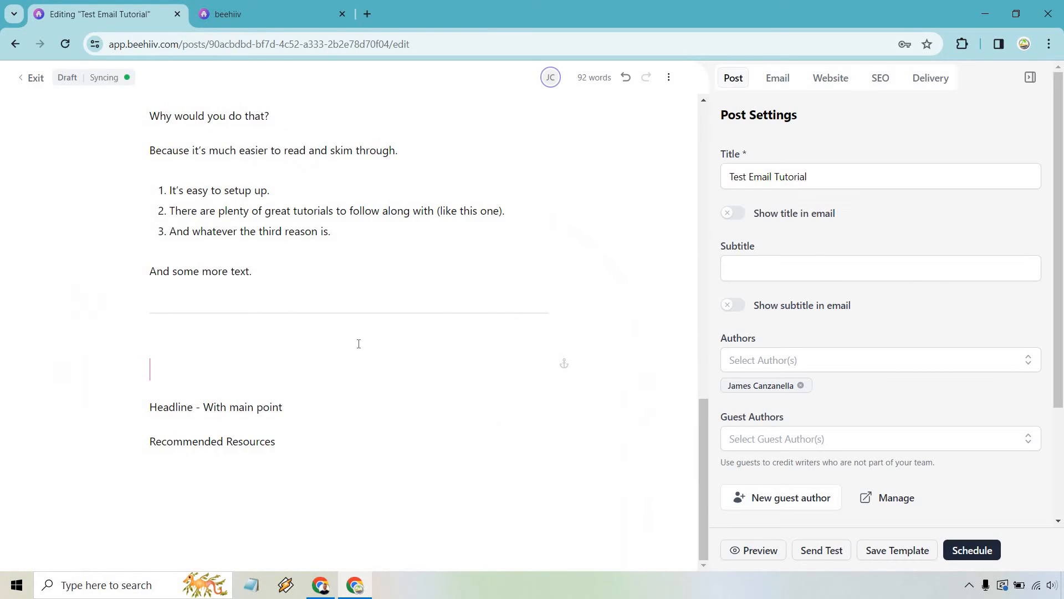
pyautogui.scroll(13, 363, 374)
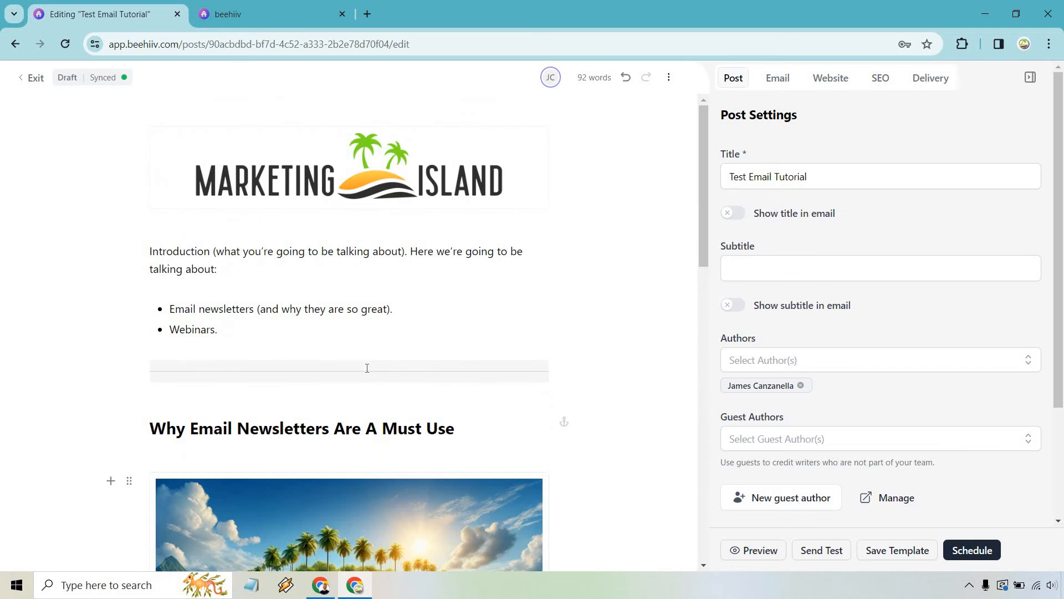
pyautogui.scroll(-10, 365, 367)
pyautogui.scroll(-3, 361, 367)
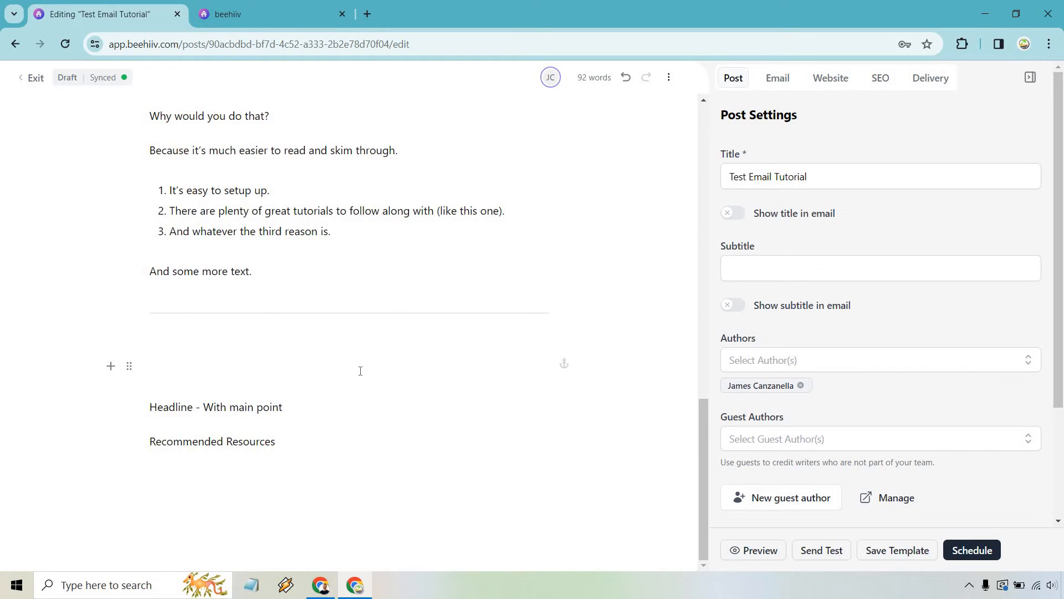
pyautogui.write('Webinars')
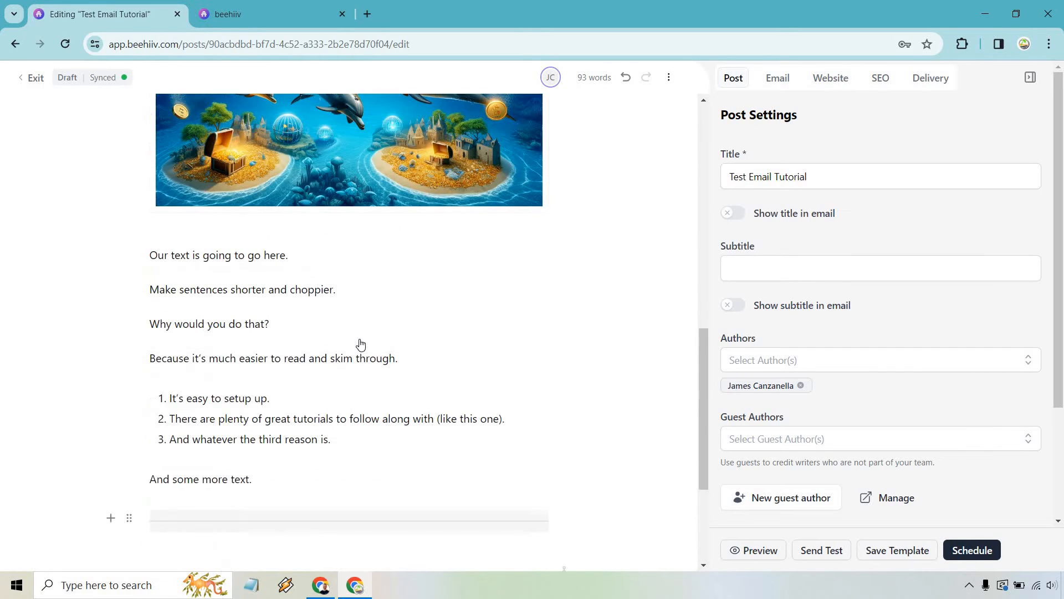
# Insert the image of the man with a laptop and parrot from the current publication's library below the "Webinars" heading.
pyautogui.press('Return')
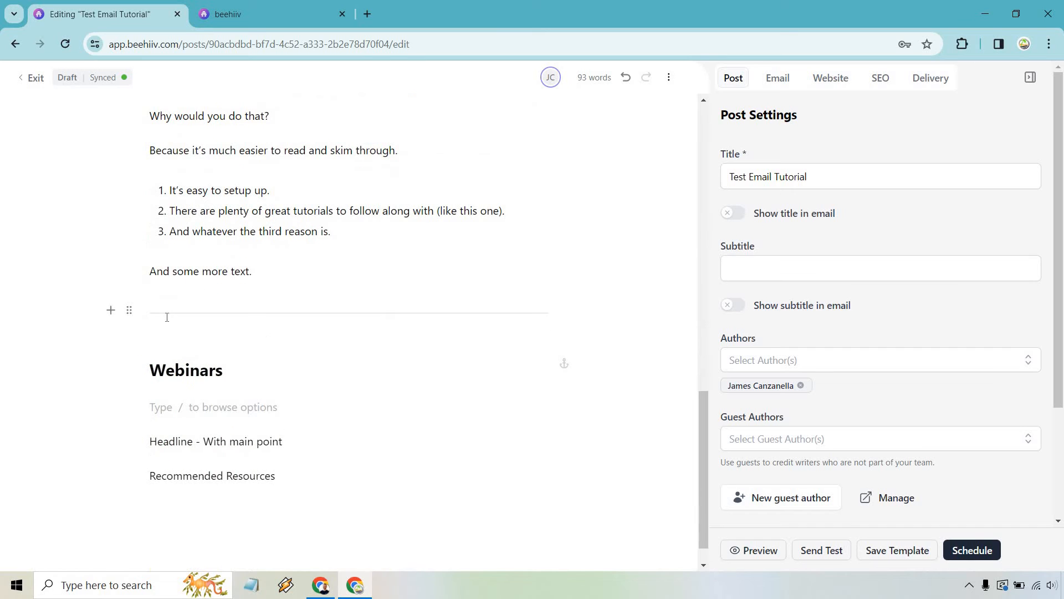
pyautogui.write('/')
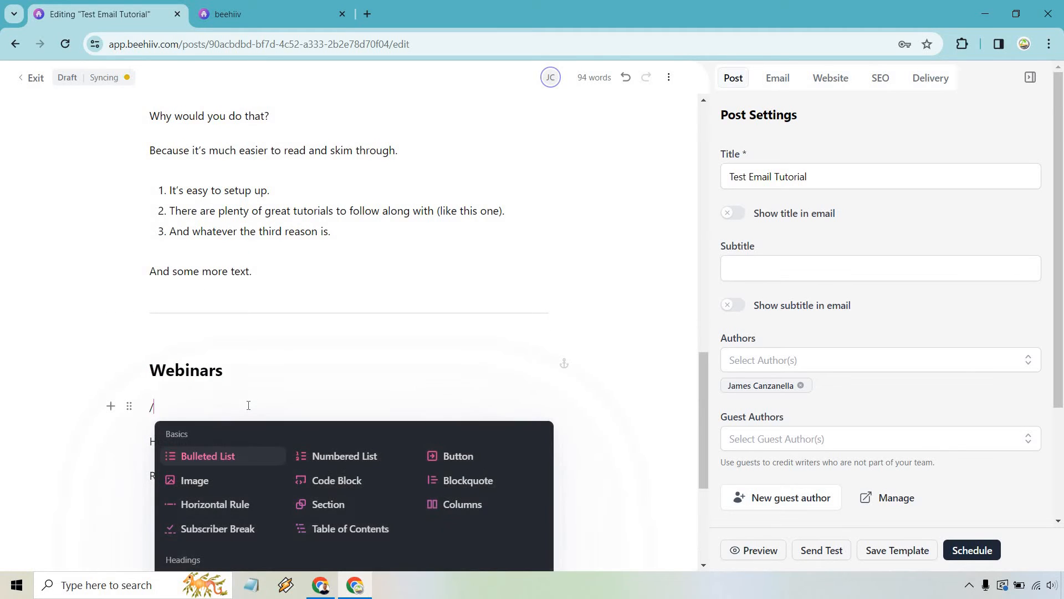
pyautogui.click(238, 414)
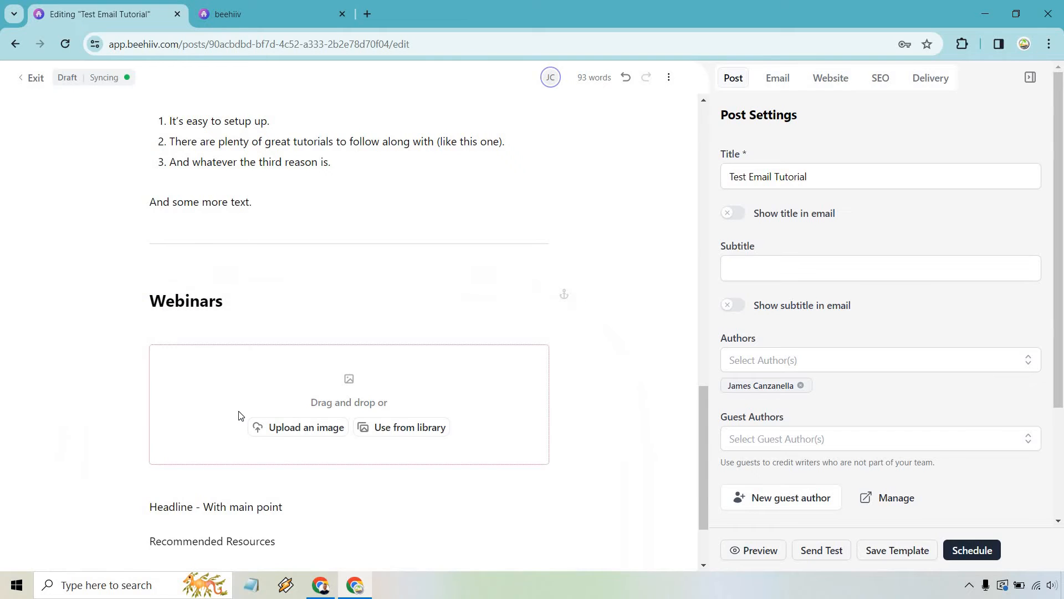
pyautogui.click(418, 427)
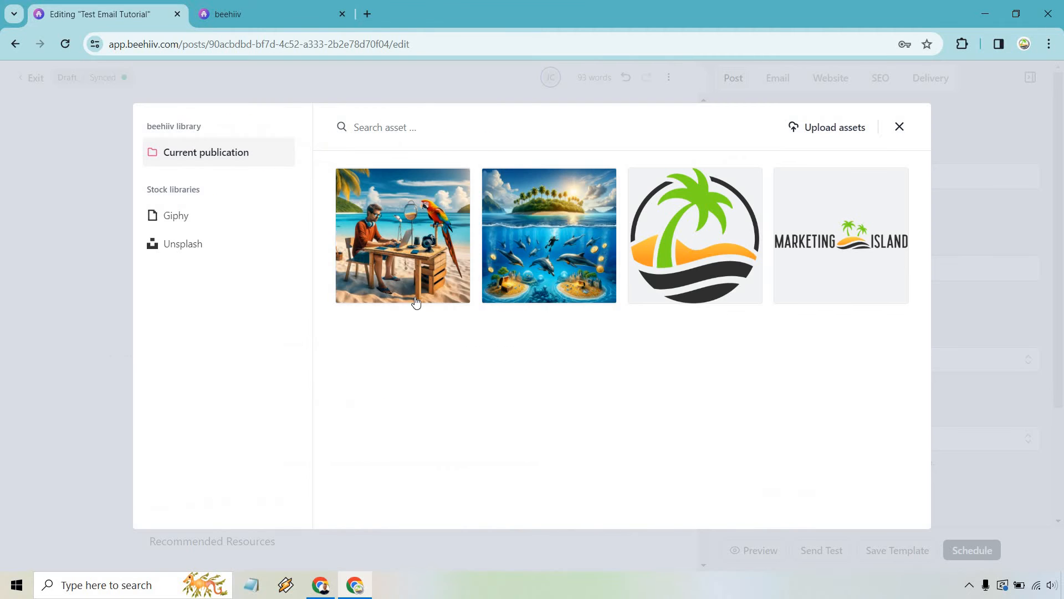
pyautogui.click(403, 250)
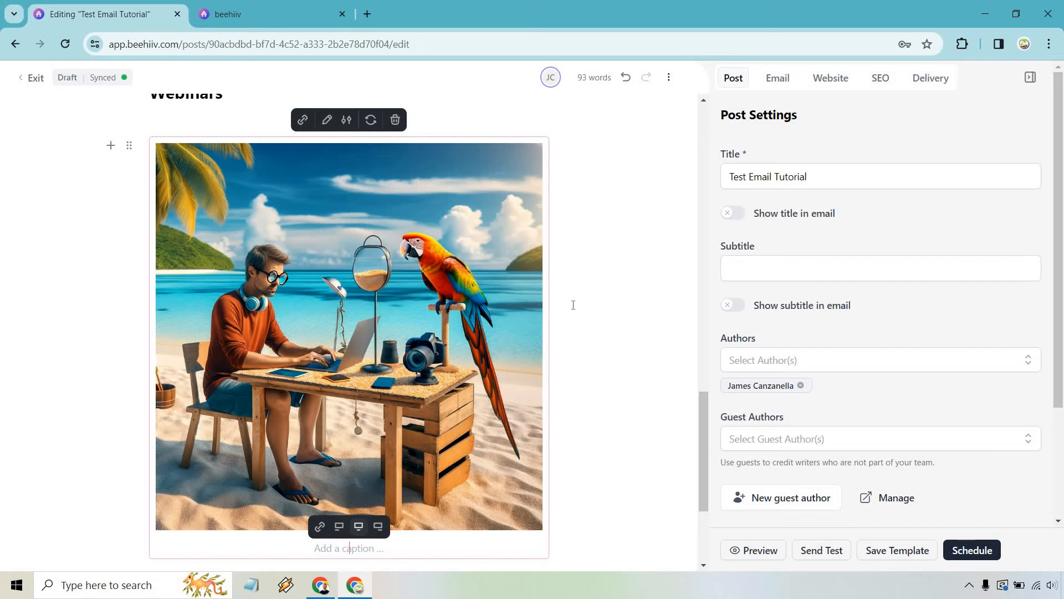
# Replace the "Headline - With main point" and "Recommended Resources" lines with a copy of the email newsletters section's paragraphs and numbered list.
pyautogui.scroll(-3, 568, 308)
pyautogui.click(330, 405)
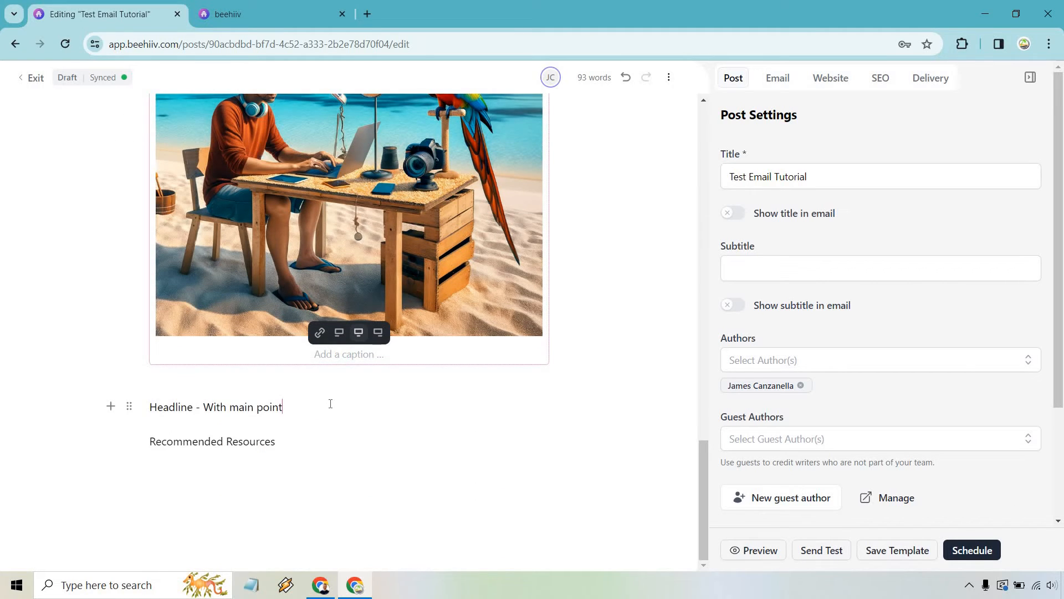
pyautogui.scroll(8, 287, 378)
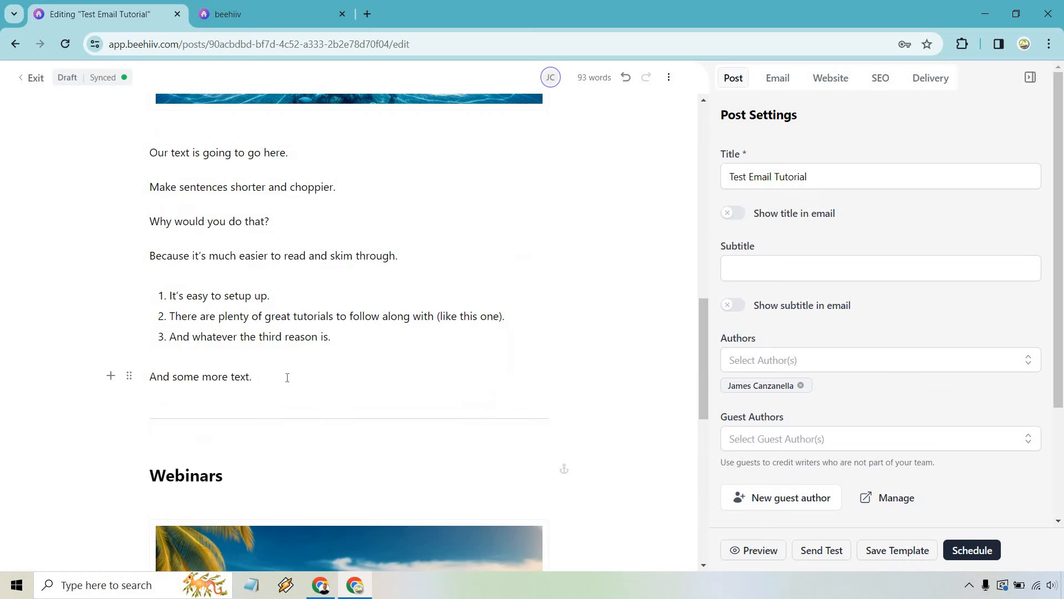
pyautogui.moveTo(161, 239); pyautogui.dragTo(155, 159)
pyautogui.hotkey('ctrl', 'c')
pyautogui.scroll(-8, 292, 247)
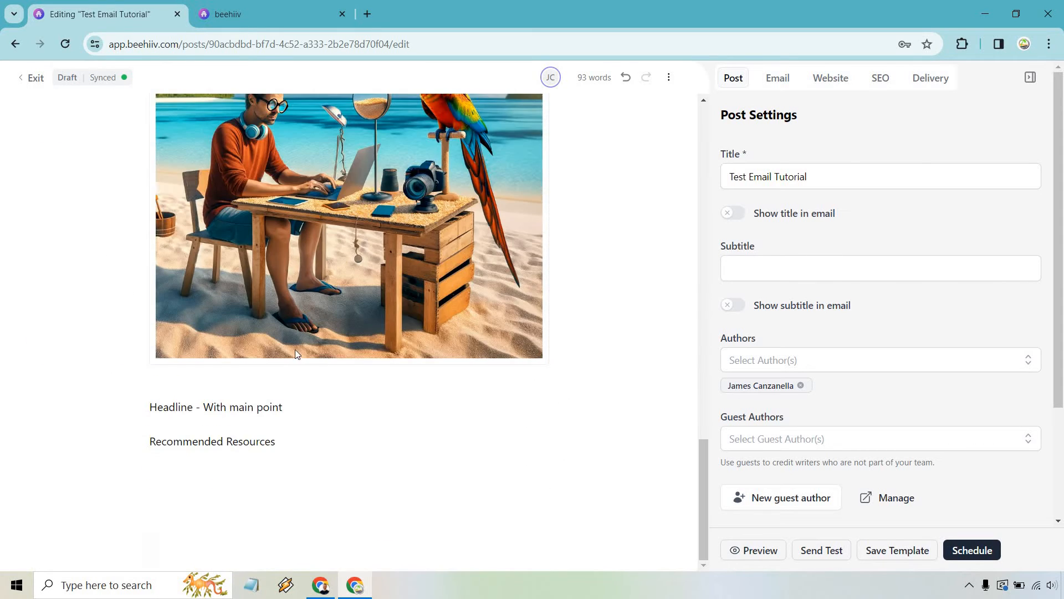
pyautogui.moveTo(150, 407); pyautogui.dragTo(276, 442)
pyautogui.hotkey('ctrl', 'v')
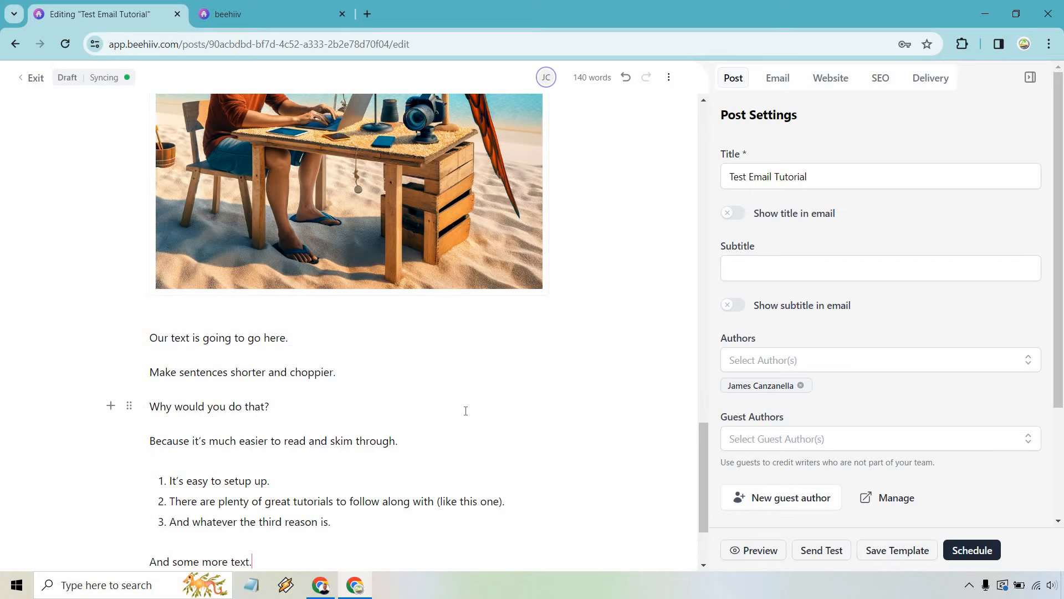
pyautogui.scroll(-2, 470, 398)
# Insert a horizontal rule below the "And some more text." line that ends the Webinars section.
pyautogui.press('Return')
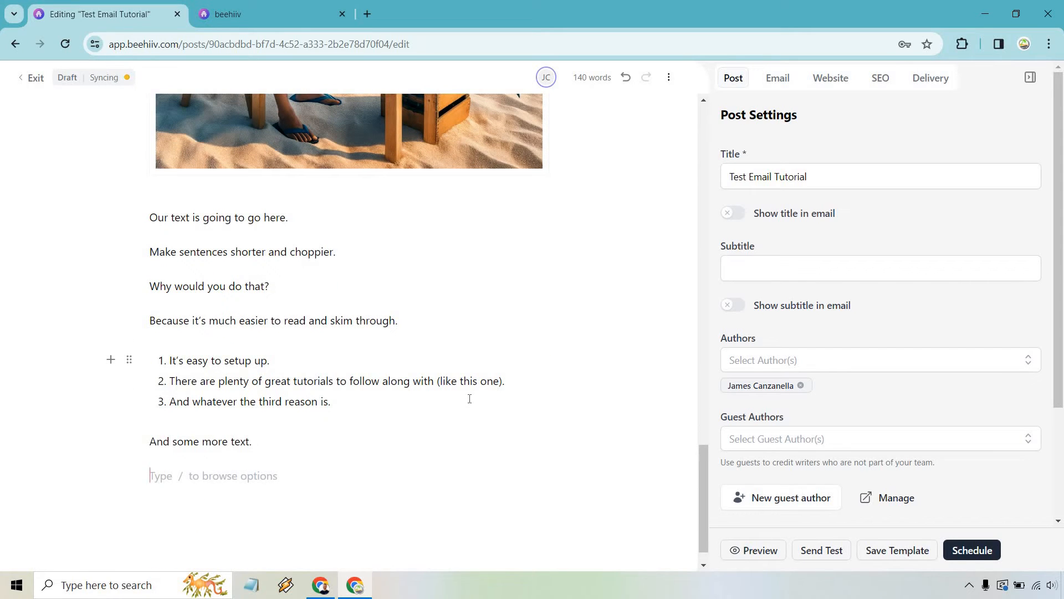
pyautogui.write('/')
pyautogui.scroll(-3, 434, 367)
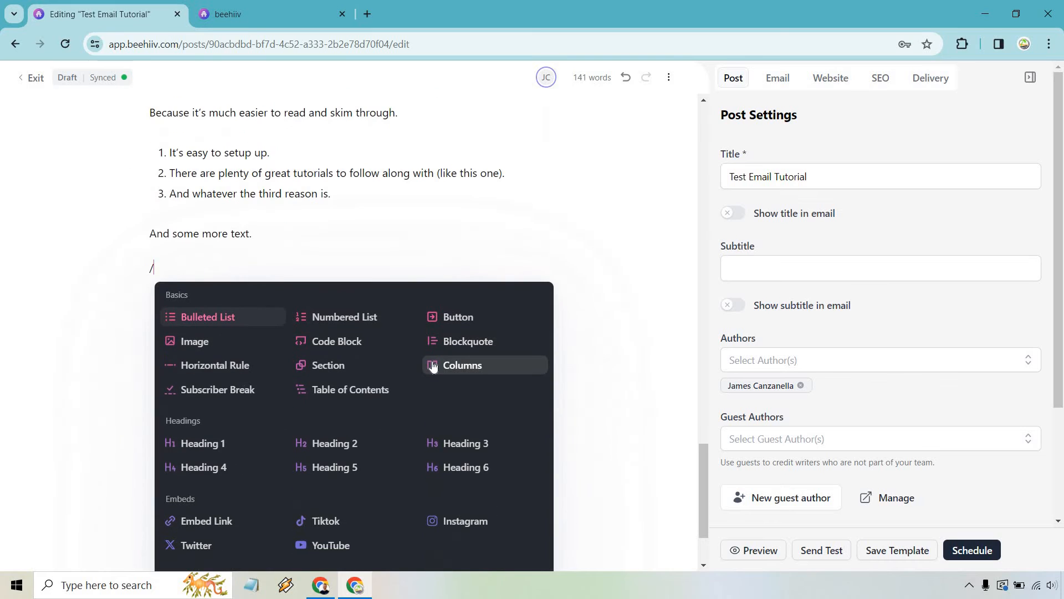
pyautogui.click(254, 370)
# Insert a "Check out my website" button below the "And some more text." line of the Webinars section and delete it.
pyautogui.click(356, 359)
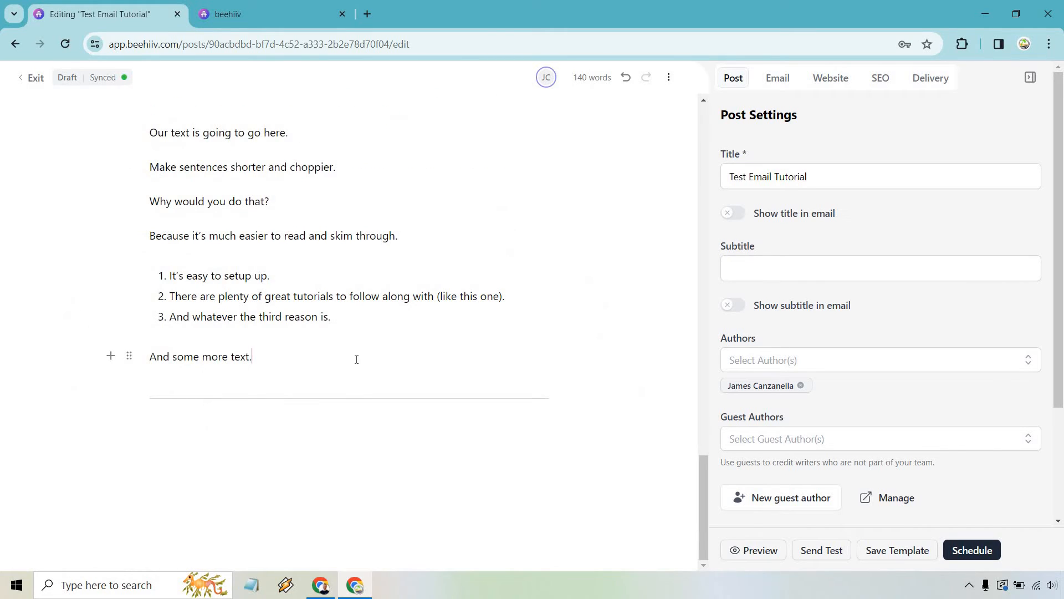
pyautogui.press('Return')
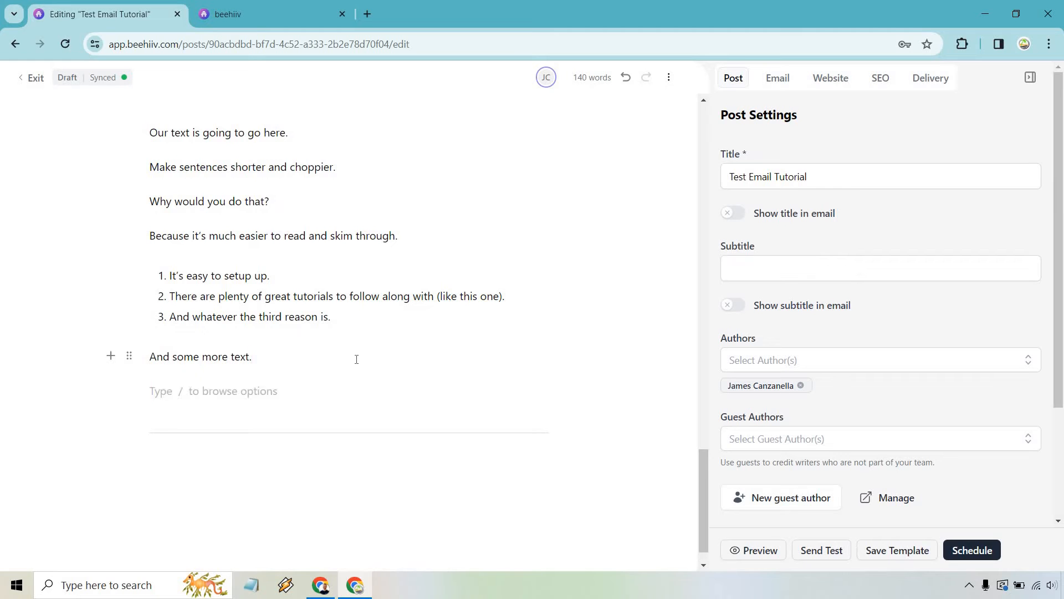
pyautogui.write('/')
pyautogui.scroll(-4, 358, 302)
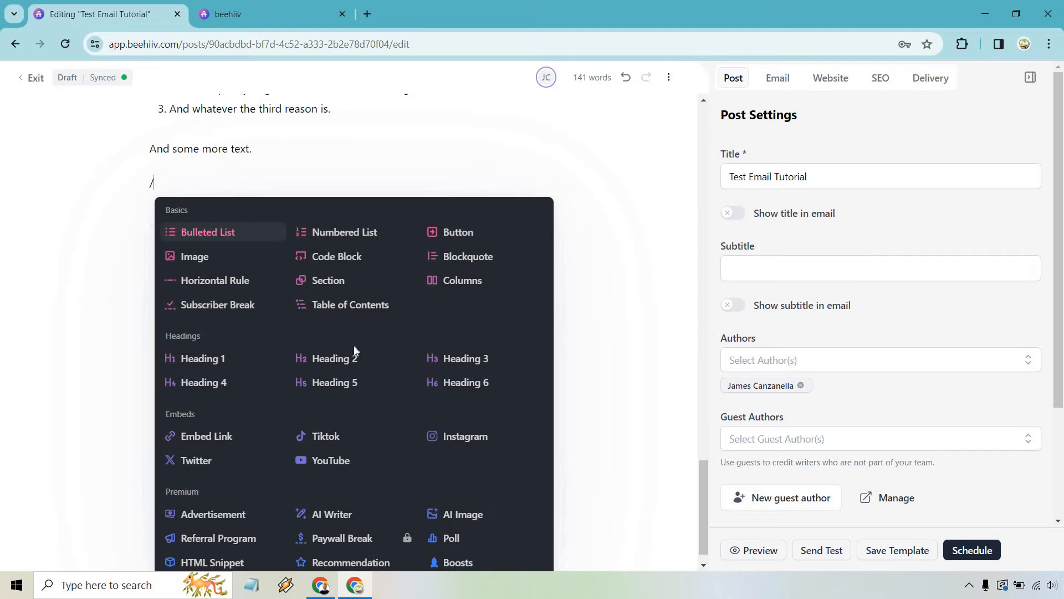
pyautogui.click(444, 237)
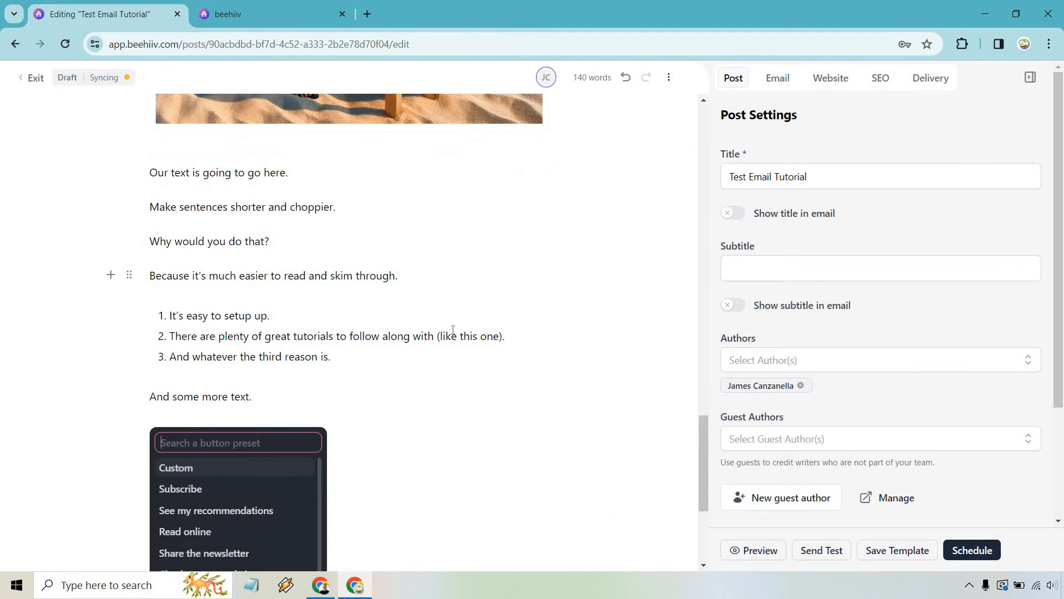
pyautogui.scroll(-1, 417, 299)
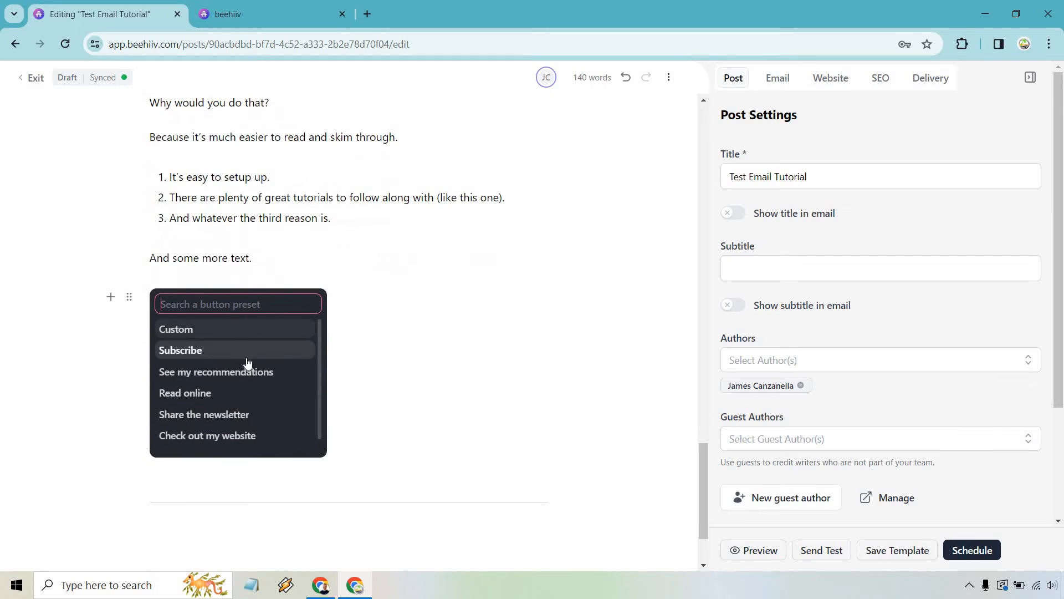
pyautogui.scroll(-1, 249, 357)
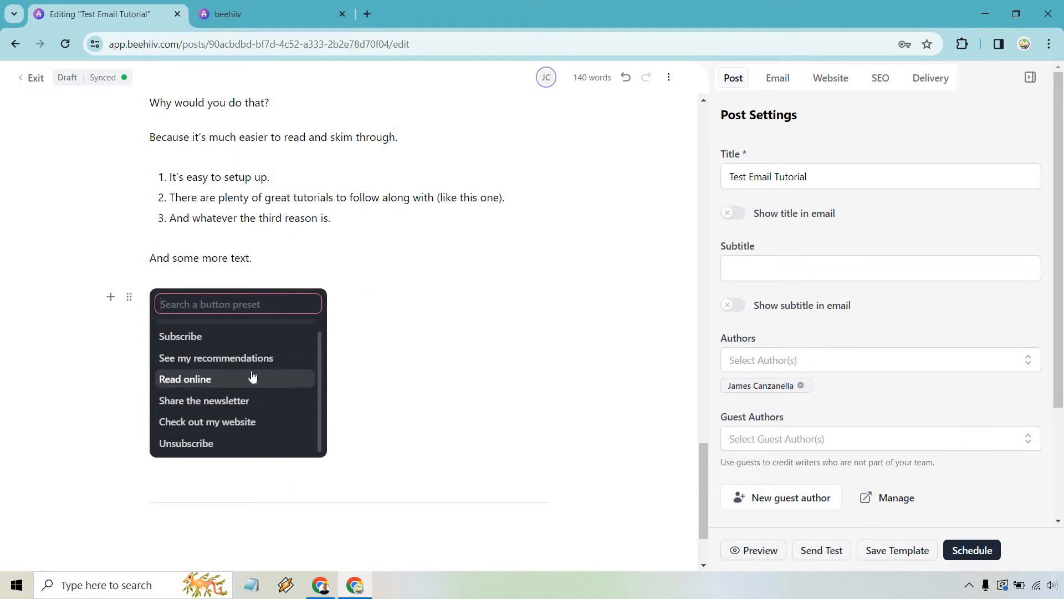
pyautogui.click(253, 421)
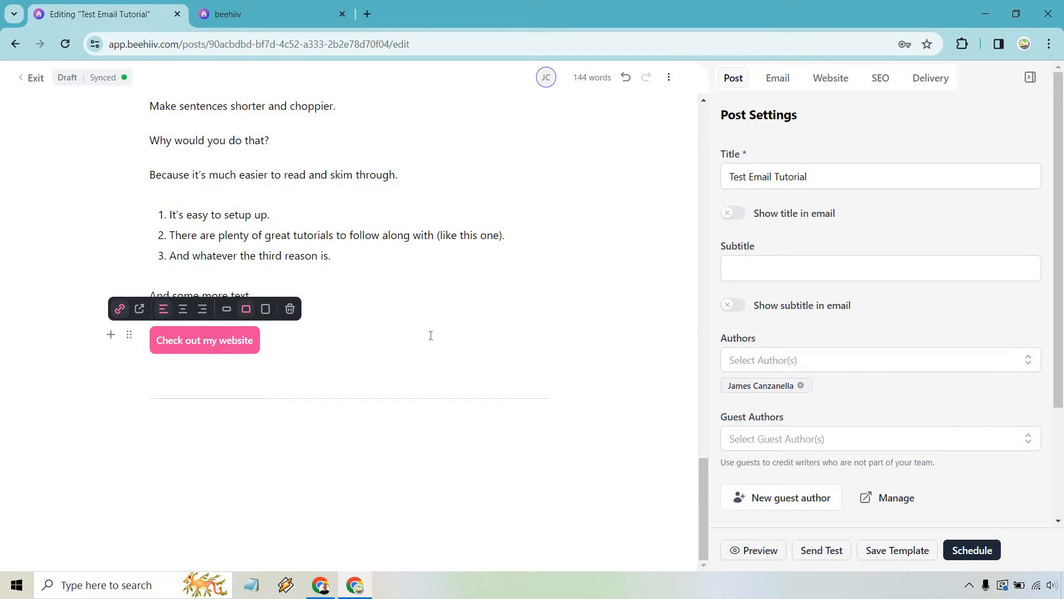
pyautogui.click(290, 309)
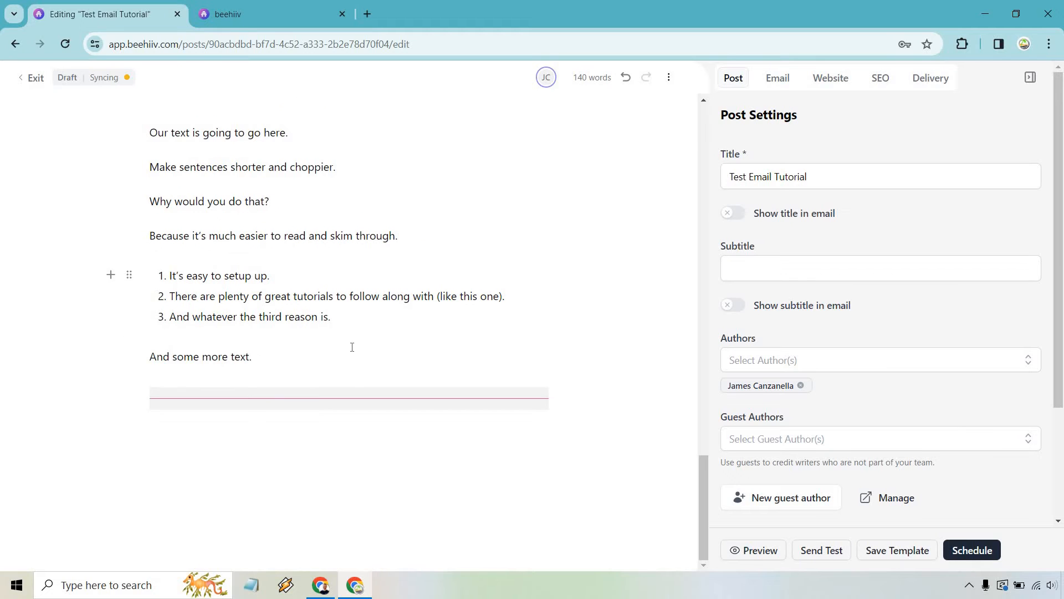
pyautogui.click(325, 354)
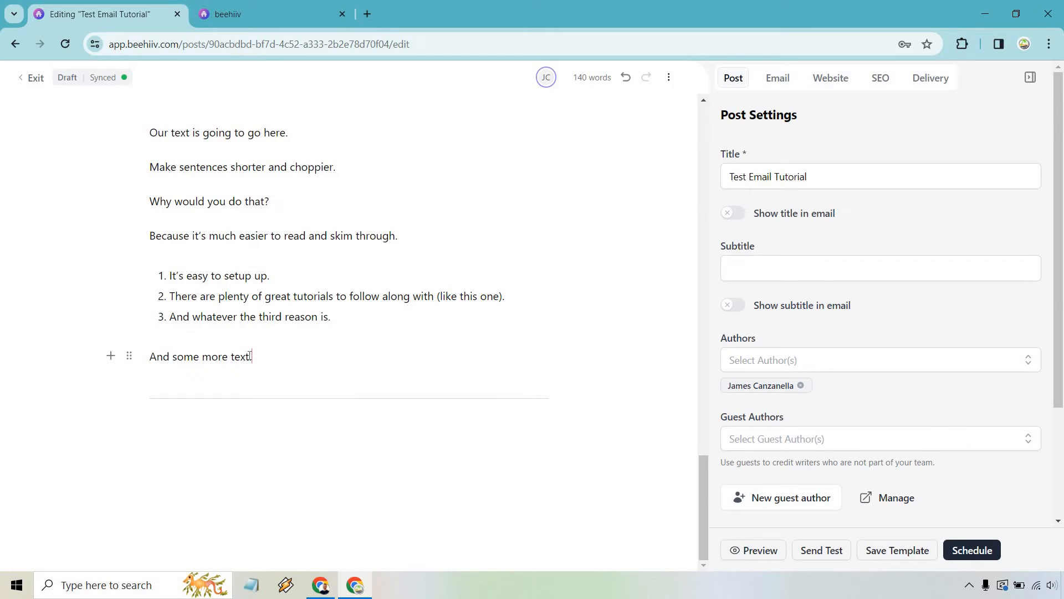
pyautogui.moveTo(250, 356); pyautogui.dragTo(152, 356)
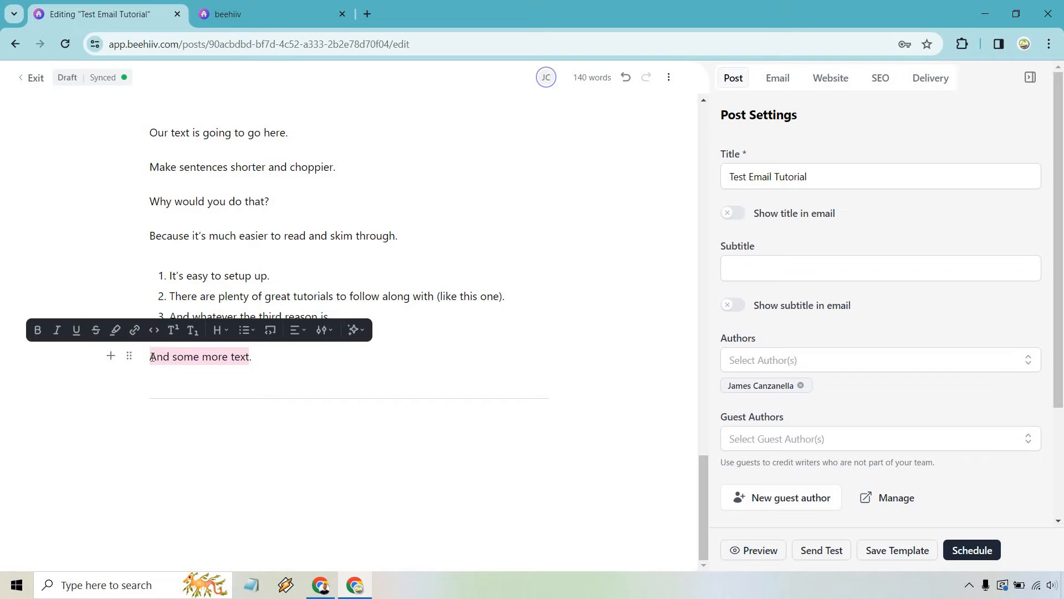
pyautogui.click(135, 330)
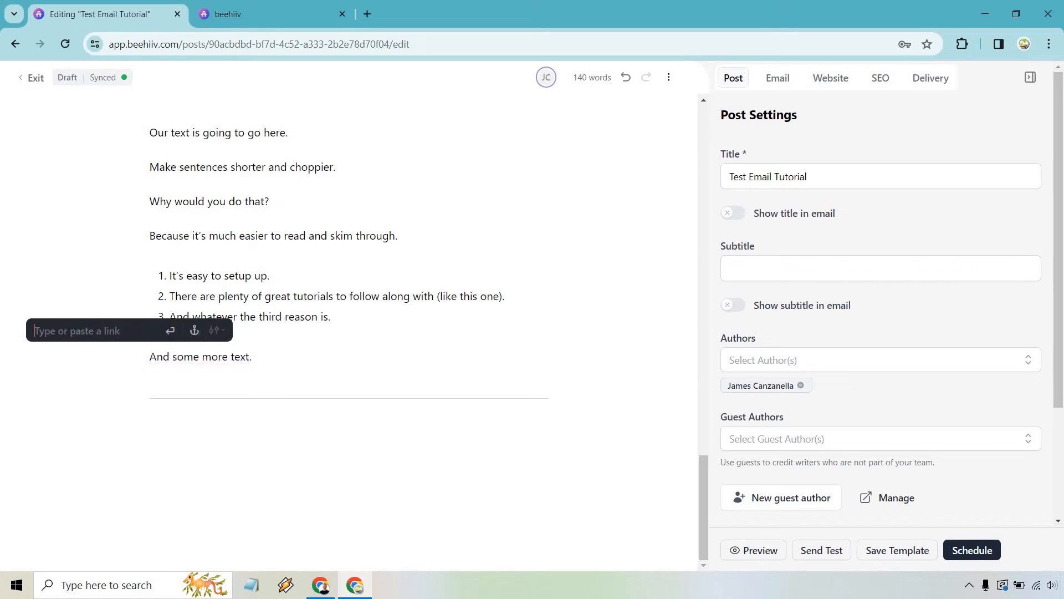
pyautogui.write('htt')
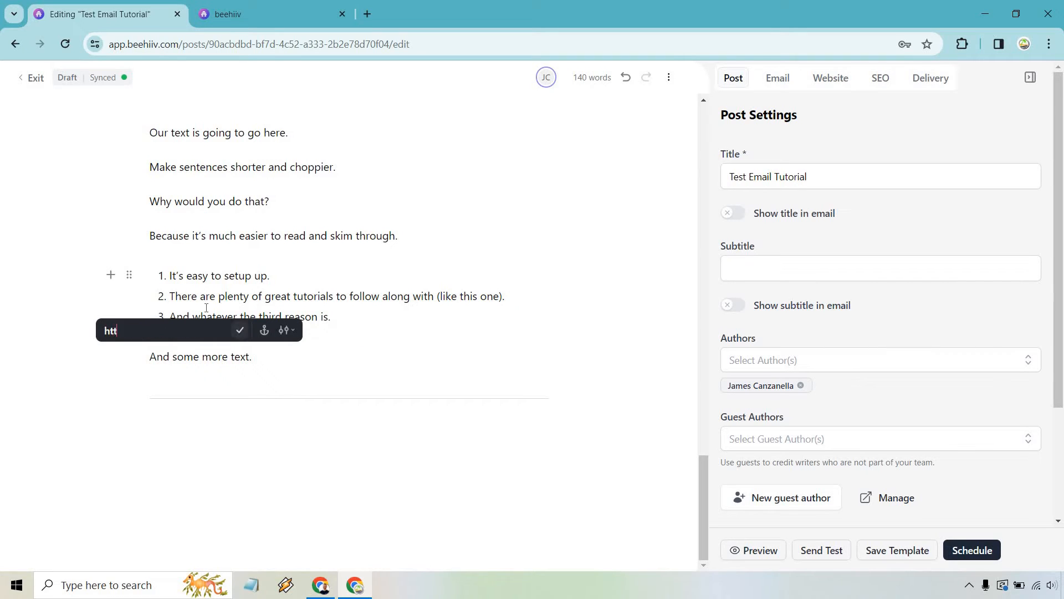
pyautogui.write('ps://www.aol.com/')
pyautogui.click(240, 331)
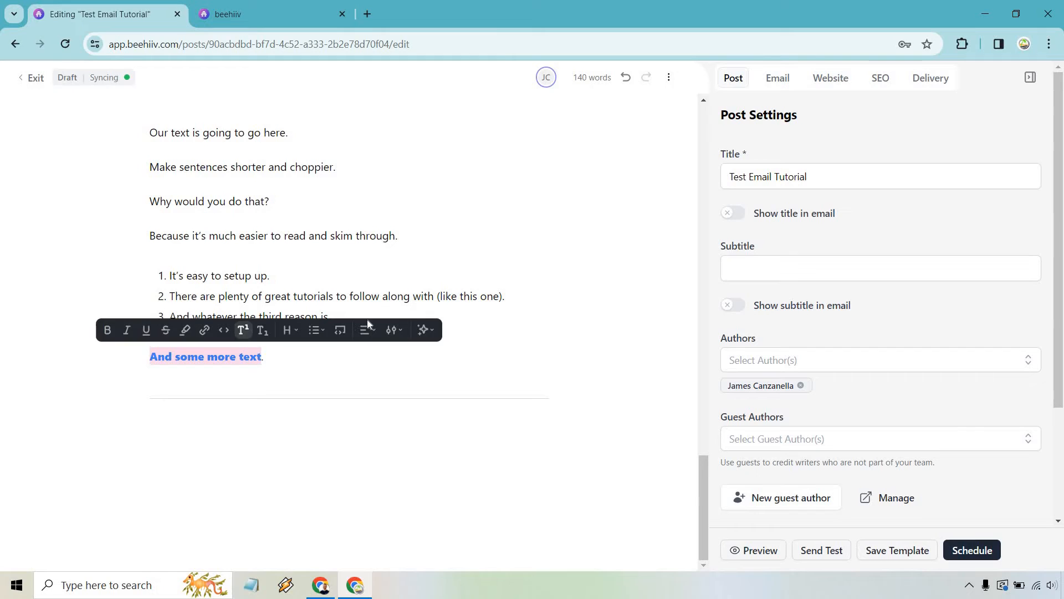
pyautogui.click(407, 308)
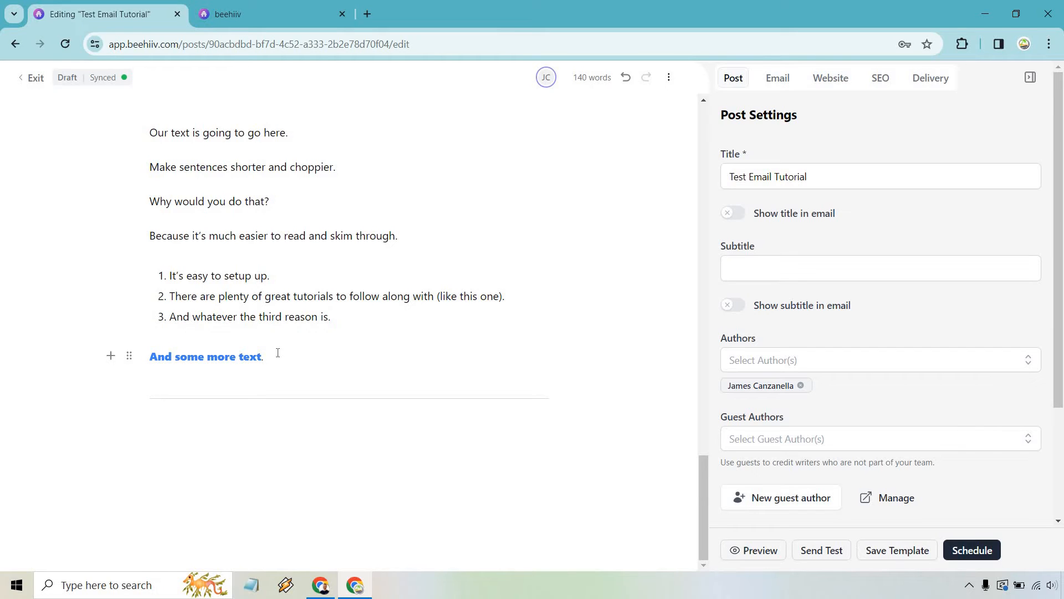
pyautogui.click(236, 9)
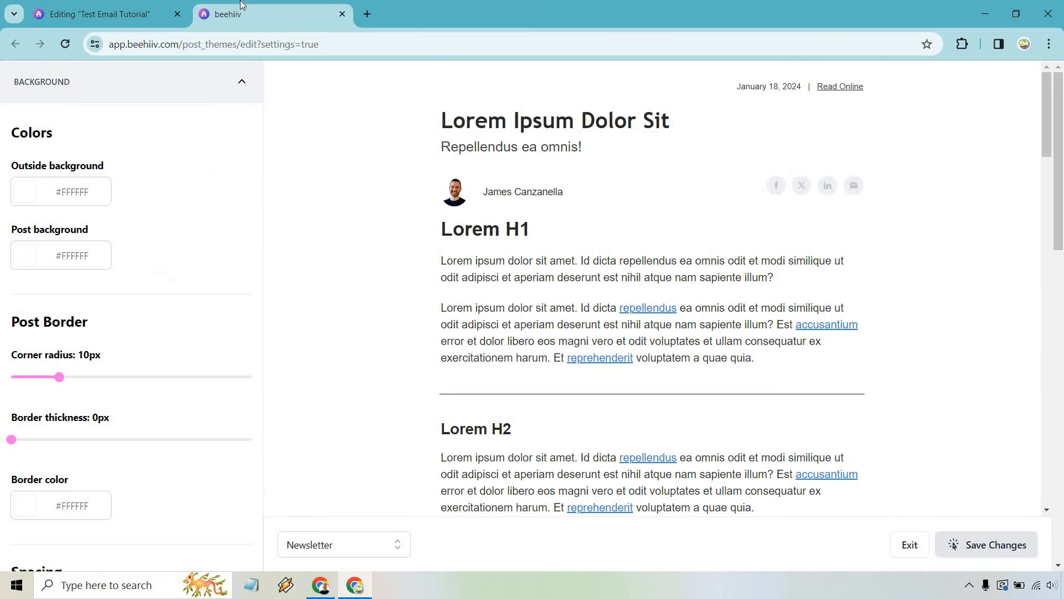
pyautogui.click(137, 6)
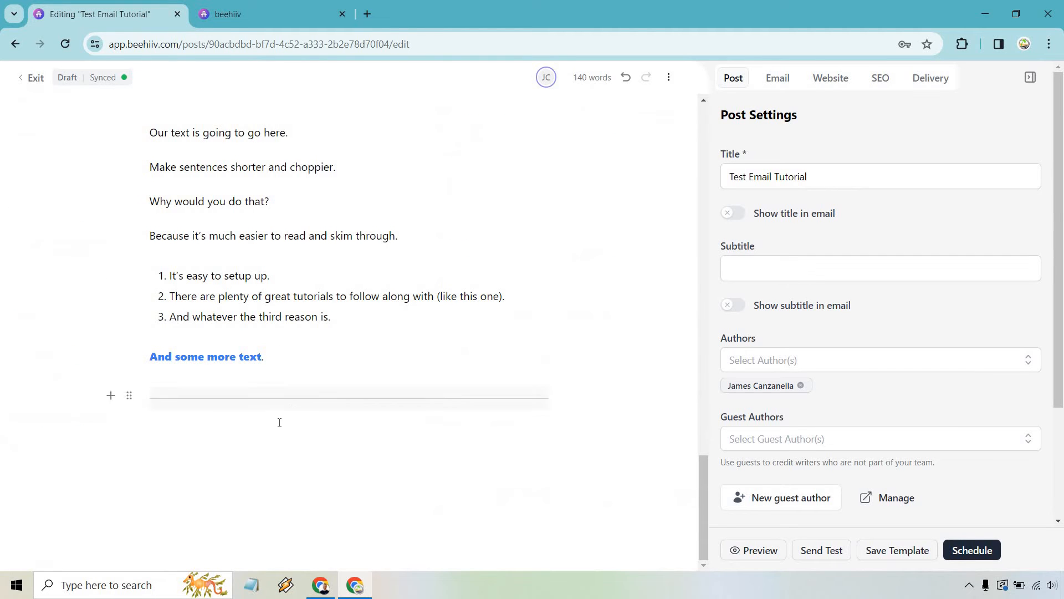
# Insert a table of contents below the horizontal rule that ends the Webinars section.
pyautogui.click(232, 431)
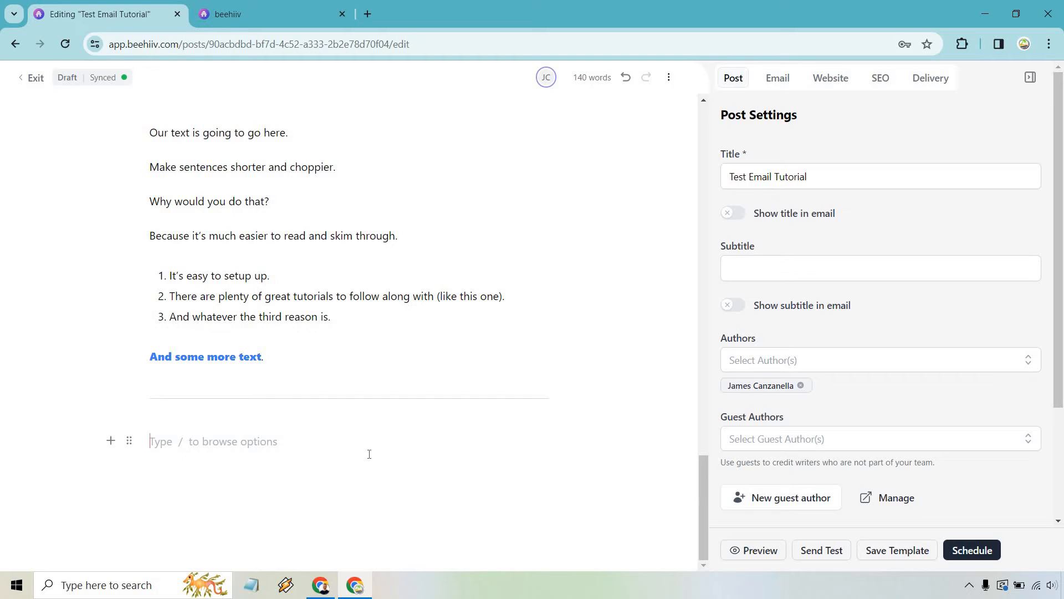
pyautogui.write('/')
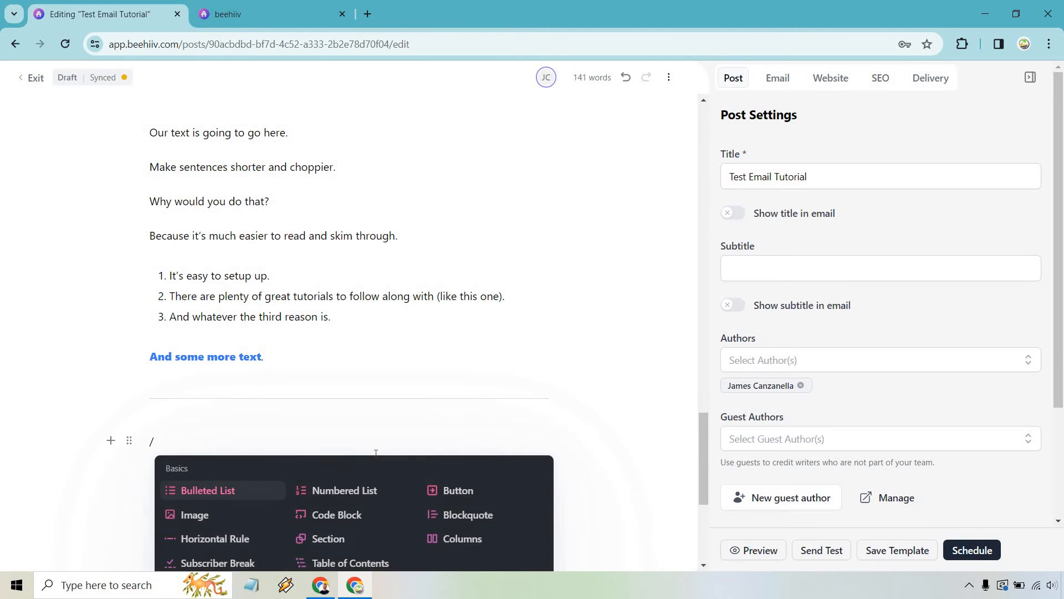
pyautogui.scroll(-2, 430, 407)
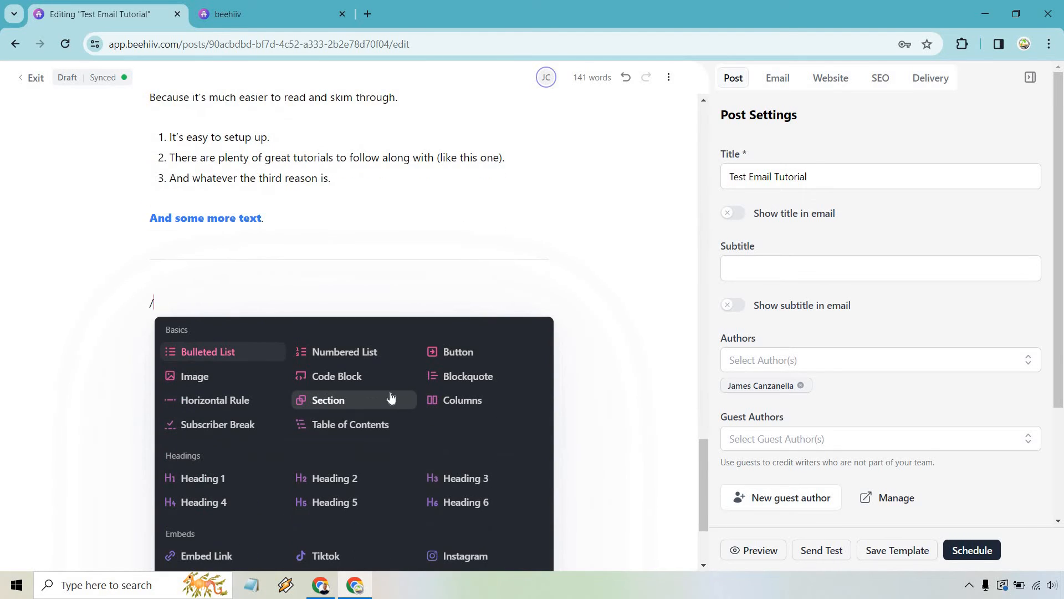
pyautogui.click(376, 425)
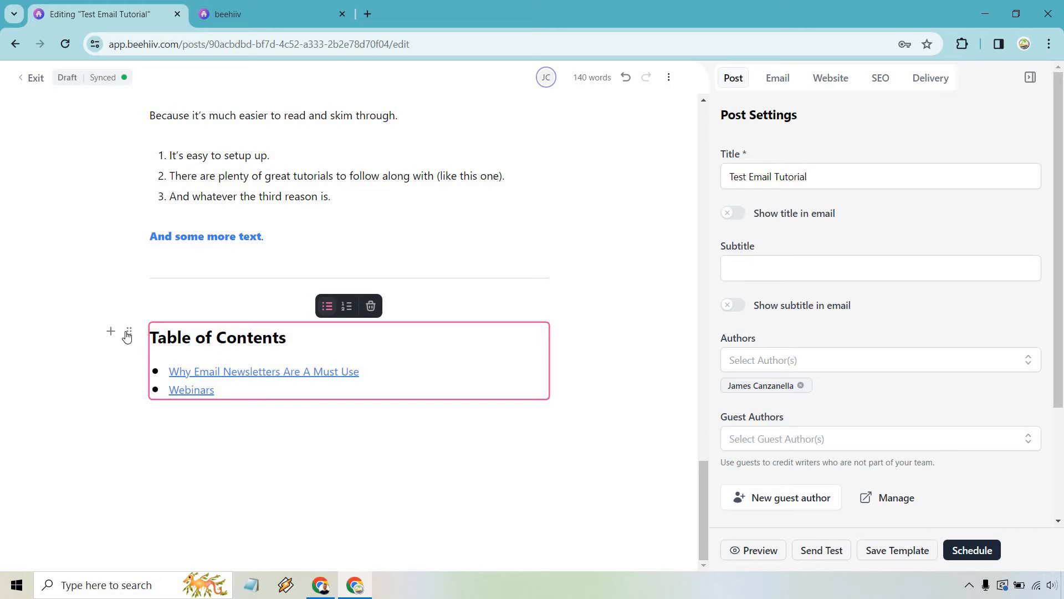
# Move the table of contents up to directly below the introduction, in place of the bulleted topics.
pyautogui.moveTo(130, 329); pyautogui.dragTo(152, 115)
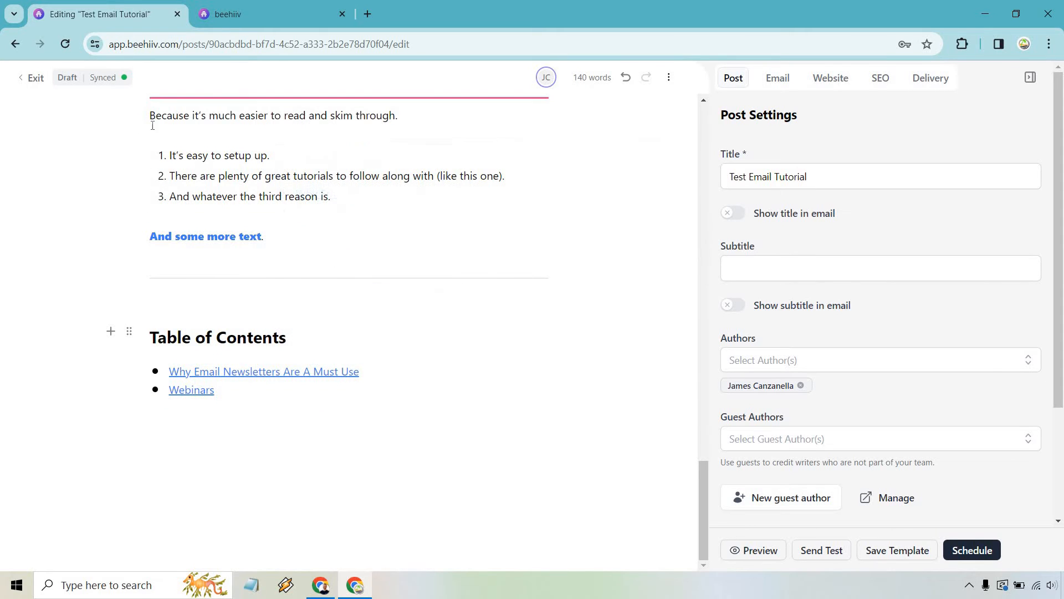
pyautogui.scroll(4, 257, 200)
pyautogui.scroll(3, 257, 205)
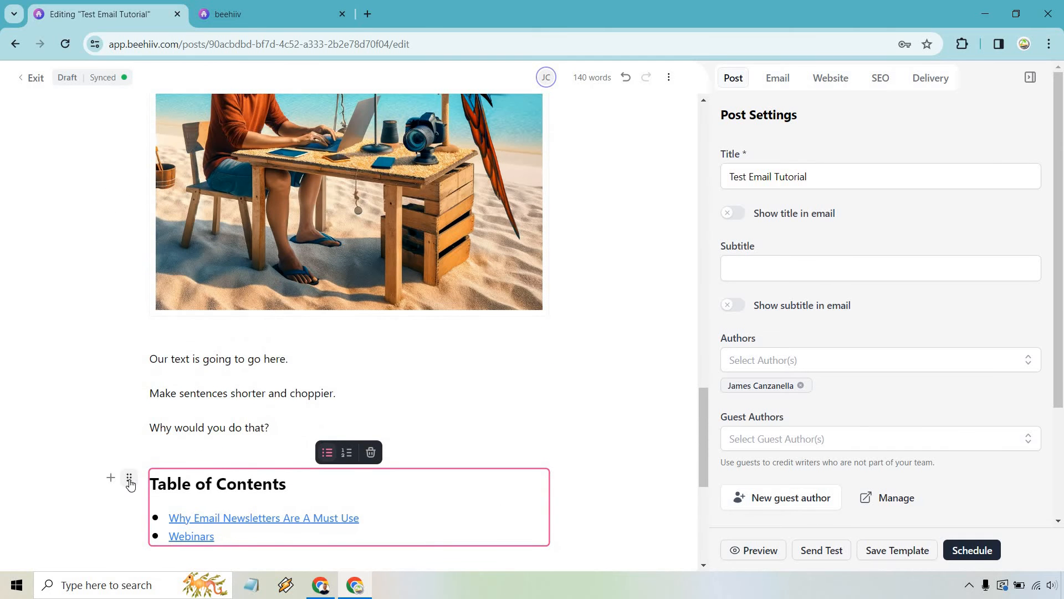
pyautogui.moveTo(129, 478); pyautogui.dragTo(152, 341)
pyautogui.scroll(3, 161, 374)
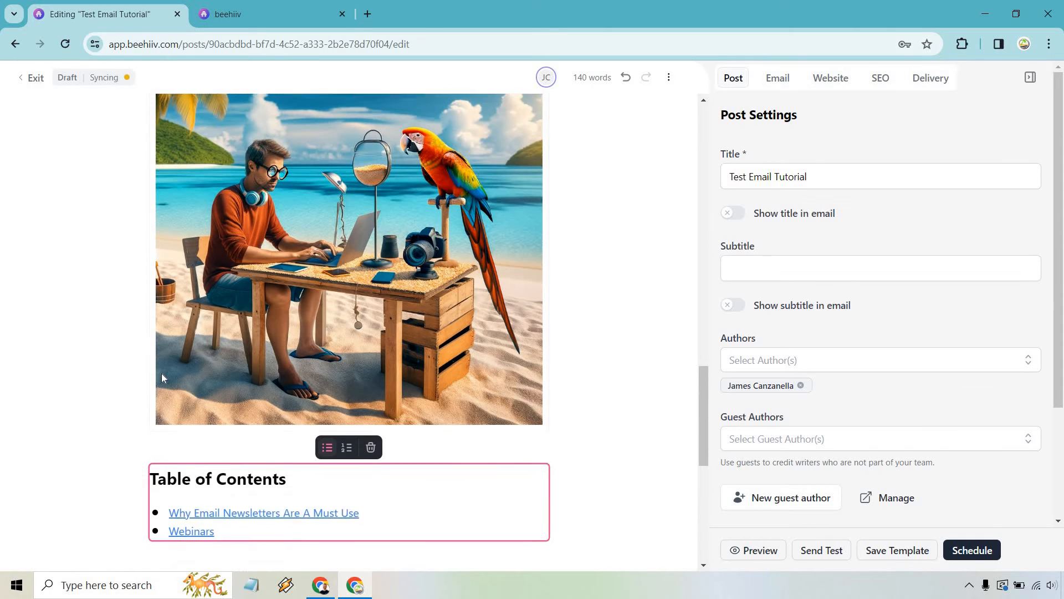
pyautogui.moveTo(133, 503); pyautogui.dragTo(478, 361)
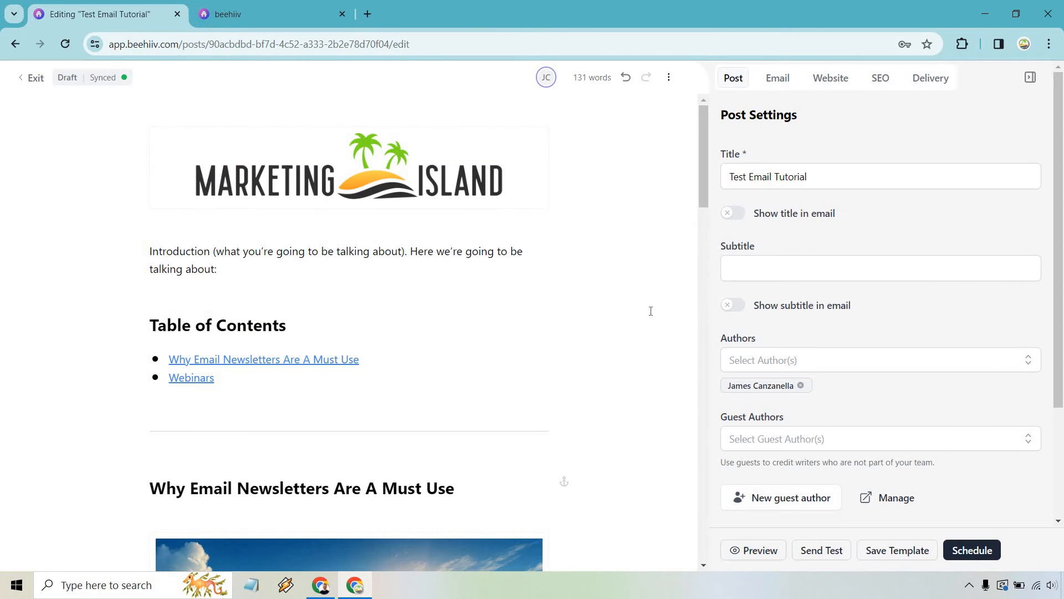
# Add the closing line "Thanks for reading." below the last horizontal rule.
pyautogui.scroll(-15, 651, 308)
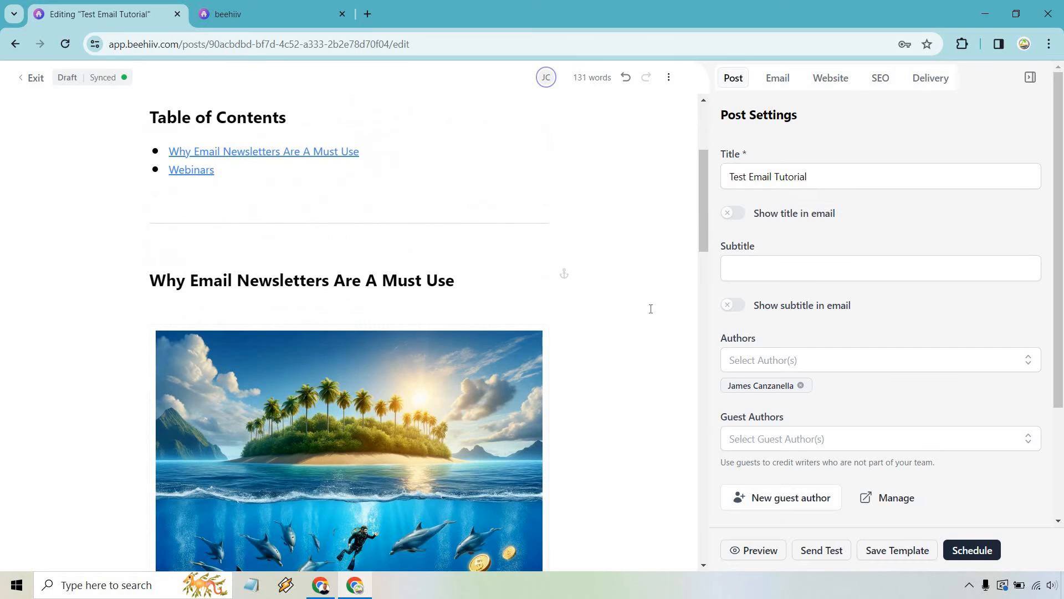
pyautogui.scroll(-12, 651, 309)
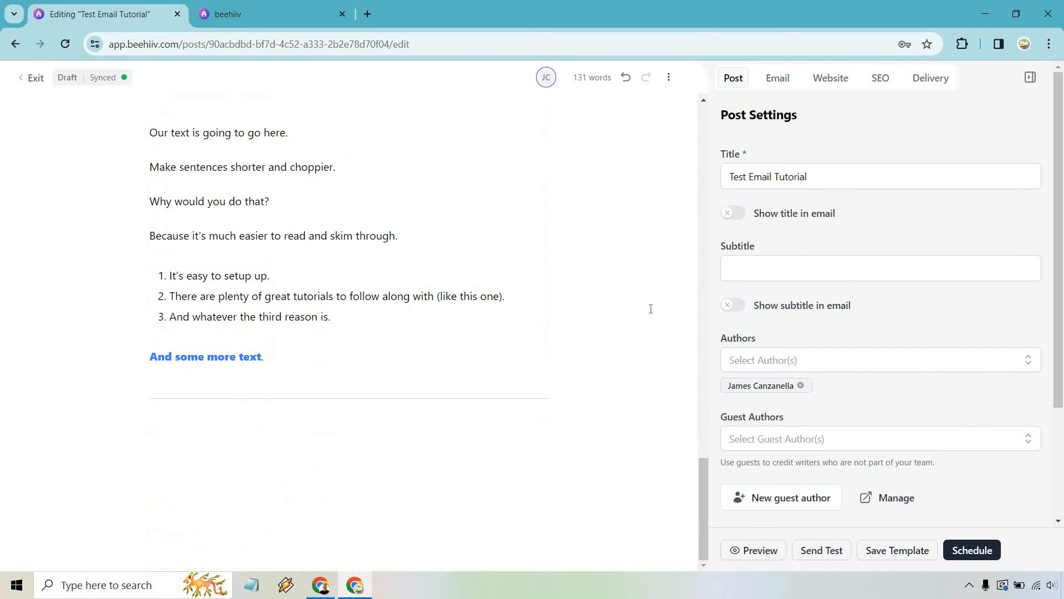
pyautogui.click(245, 454)
pyautogui.write('Thanks for reading.')
pyautogui.press('Return')
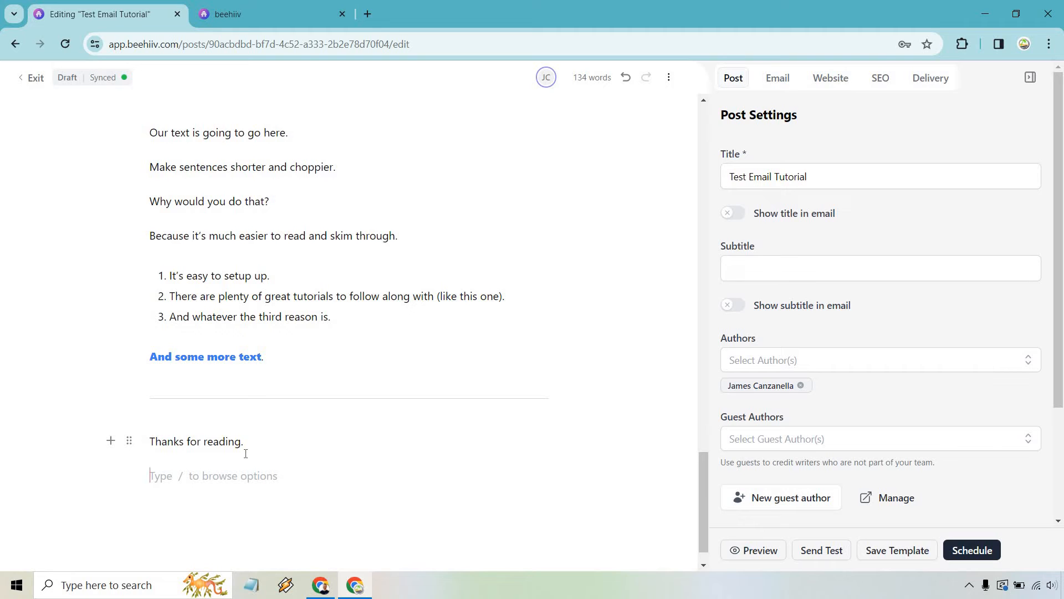
pyautogui.write('/pol')
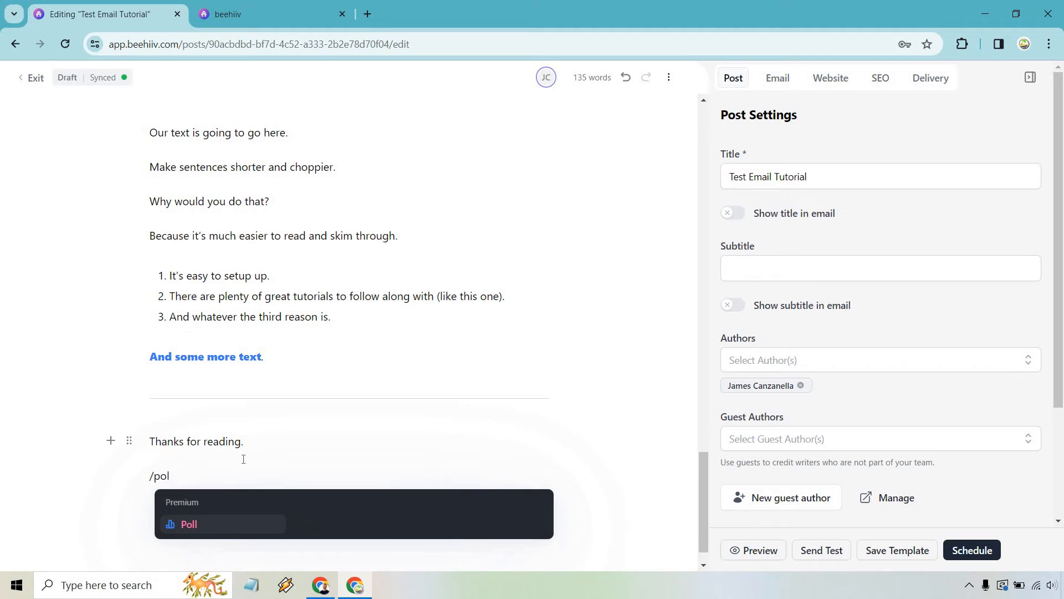
pyautogui.scroll(-1, 245, 456)
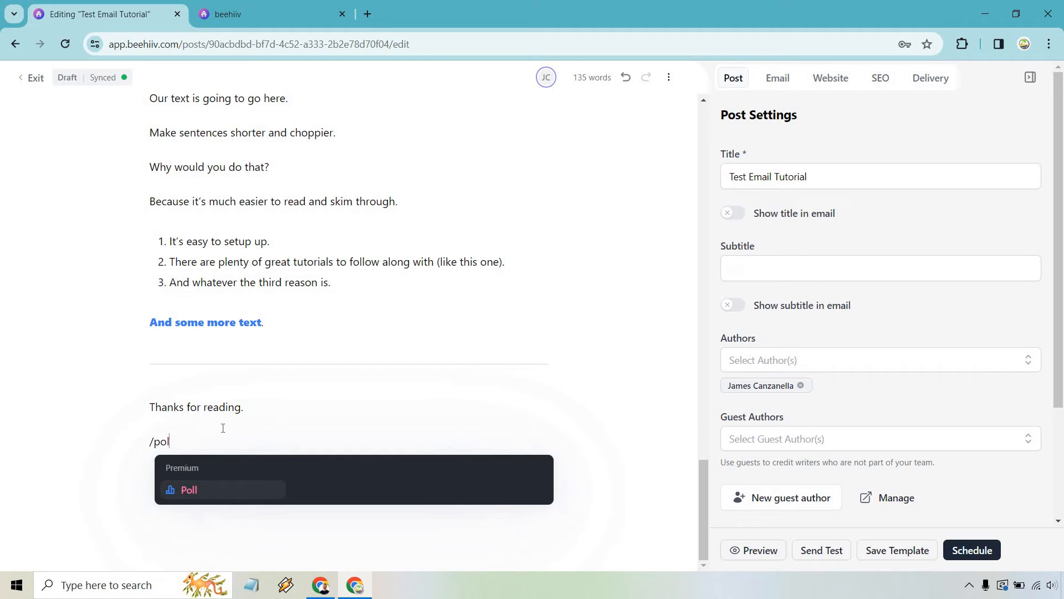
pyautogui.press('BackSpace')
pyautogui.press('BackSpace')
pyautogui.press('BackSpace')
pyautogui.press('BackSpace')
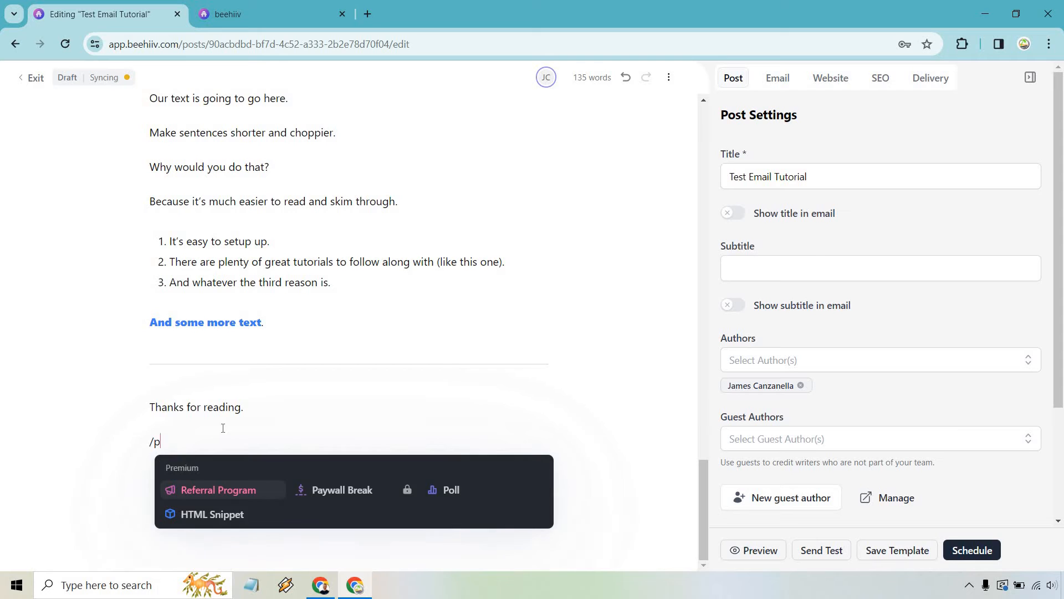
pyautogui.press('BackSpace')
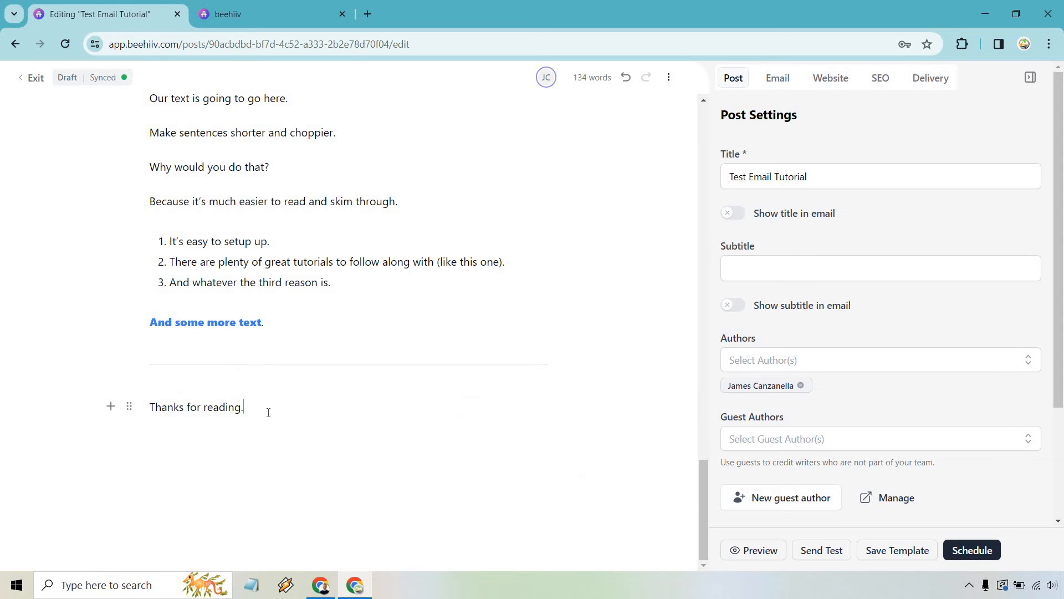
# Save the post as a template named "Tutorial Template" and view the saved template.
pyautogui.scroll(20, 473, 416)
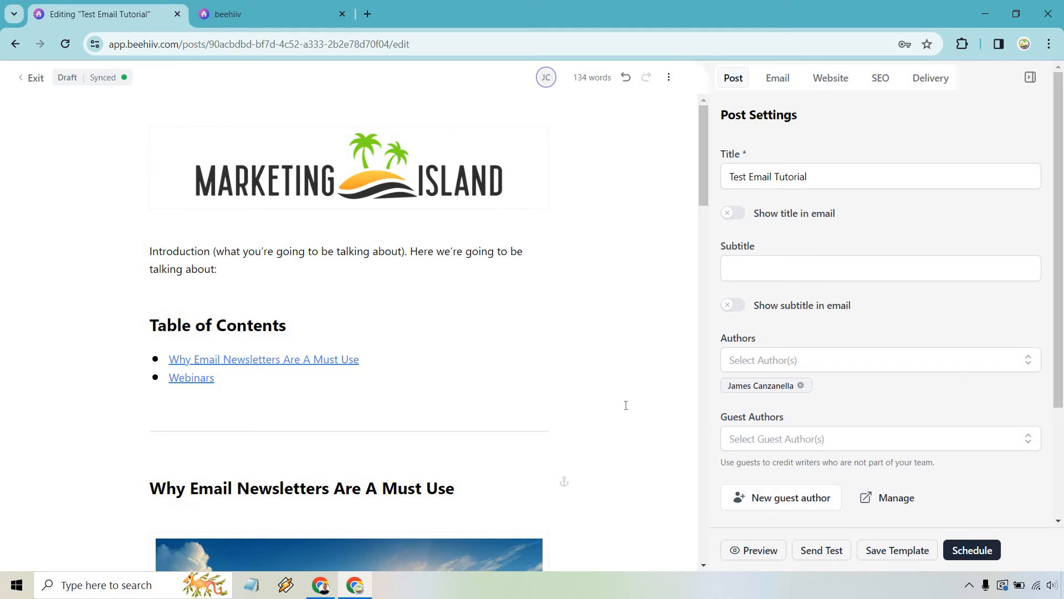
pyautogui.click(897, 551)
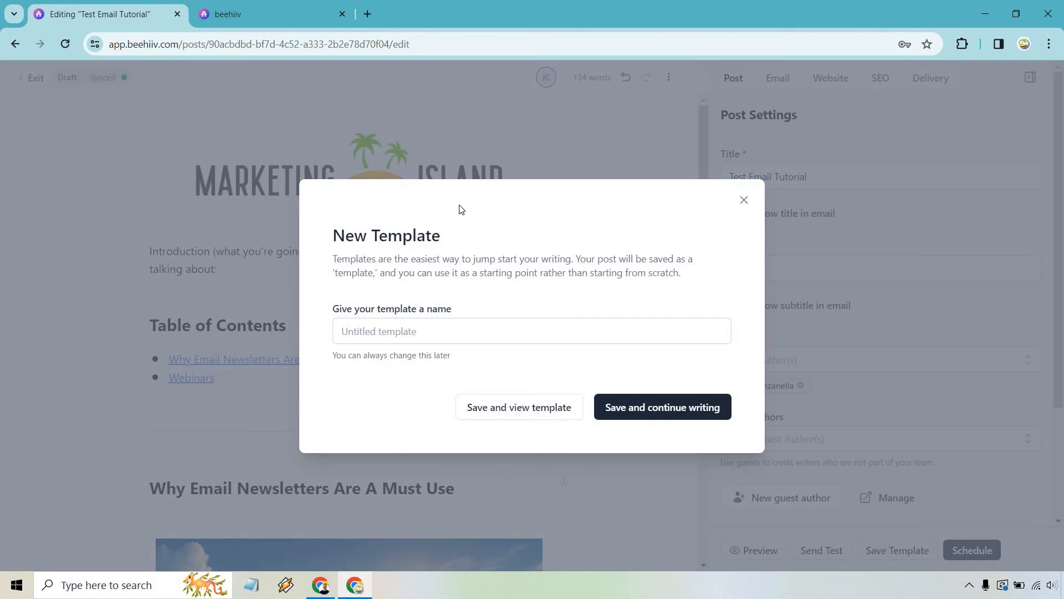
pyautogui.click(394, 327)
pyautogui.write('Tutorial Template')
pyautogui.click(527, 409)
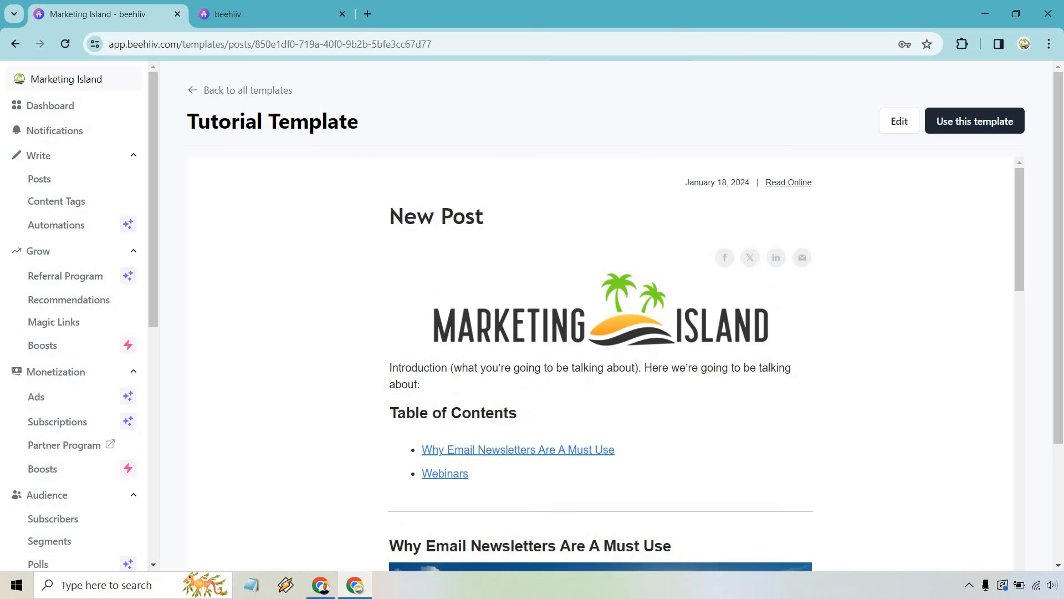
pyautogui.scroll(-10, 941, 244)
pyautogui.scroll(-14, 940, 246)
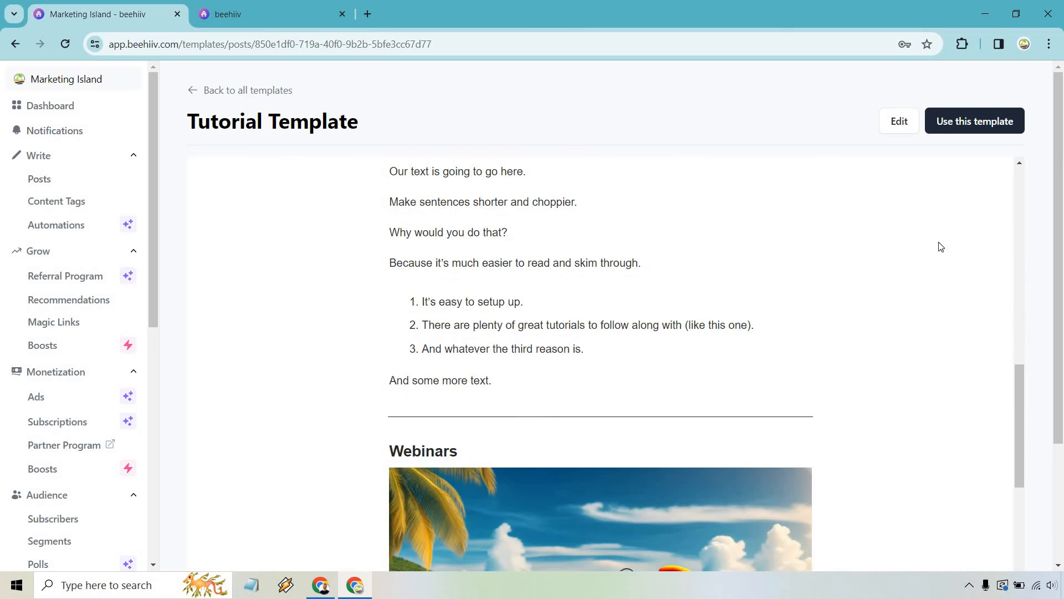
# Review the saved "Tutorial Template" from end to start and create a new post from it.
pyautogui.scroll(-4, 928, 247)
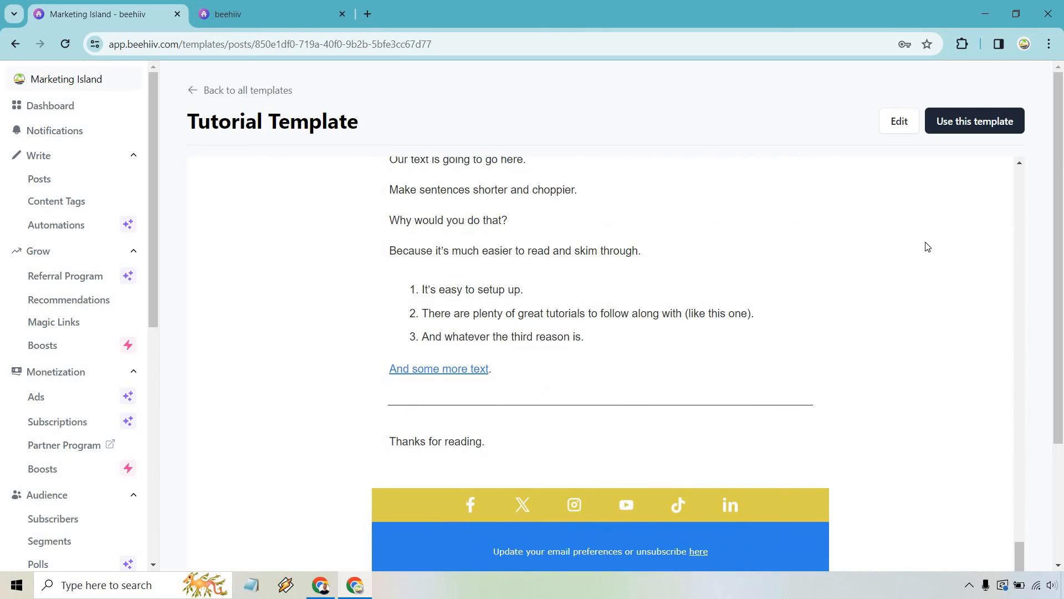
pyautogui.scroll(20, 928, 247)
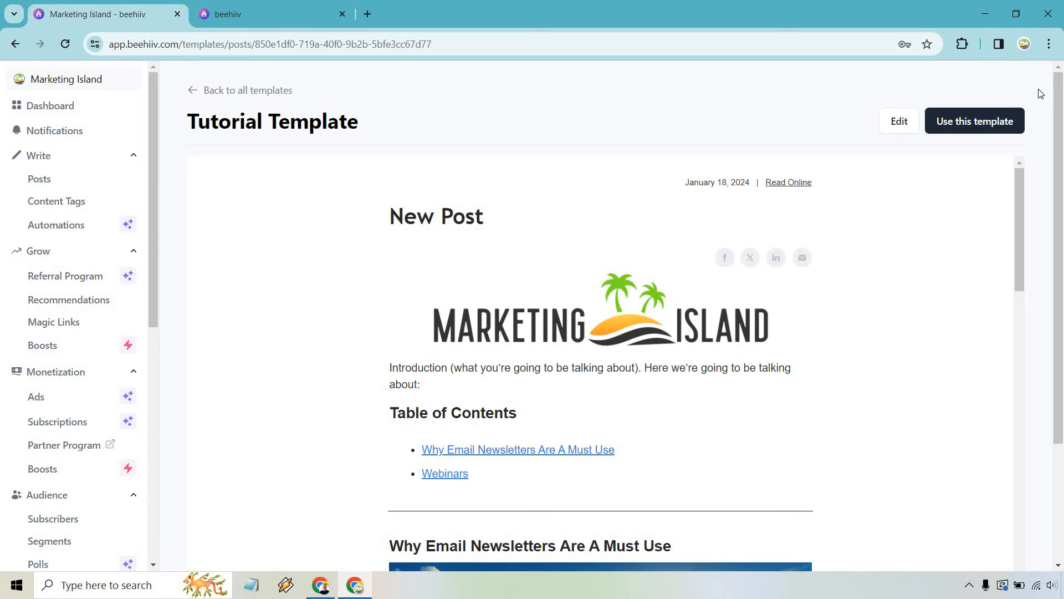
pyautogui.click(1014, 122)
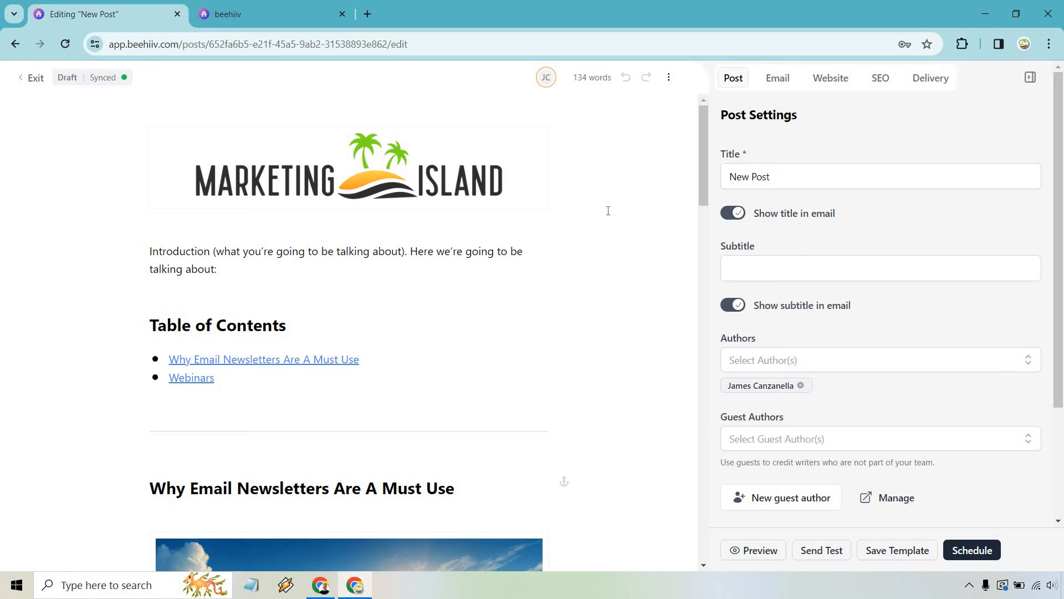
# Open the newsletter's theme settings and examine the Background options for colors, post border and spacing.
pyautogui.click(670, 79)
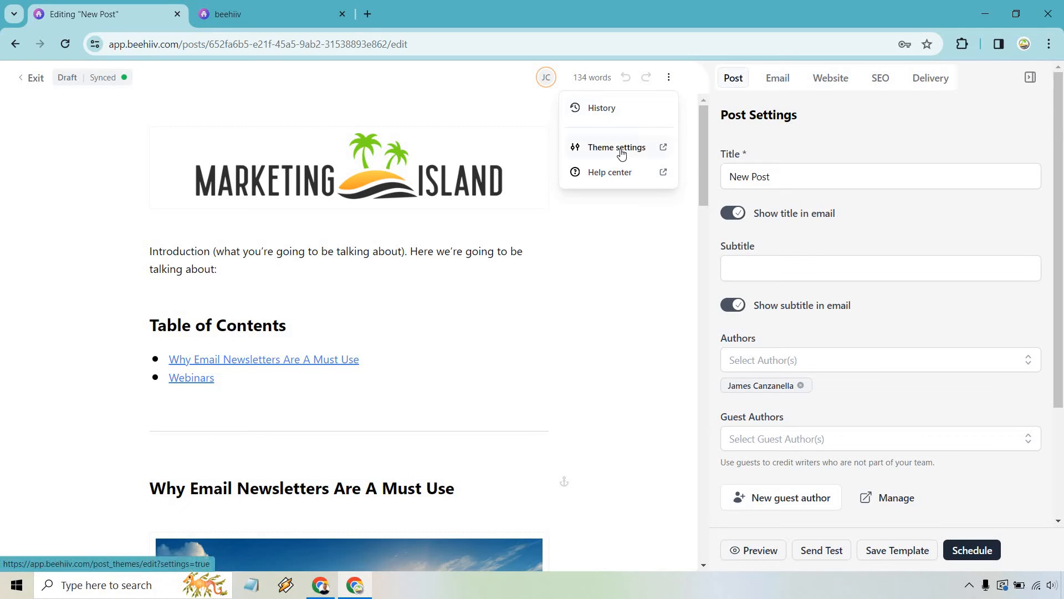
pyautogui.click(212, 5)
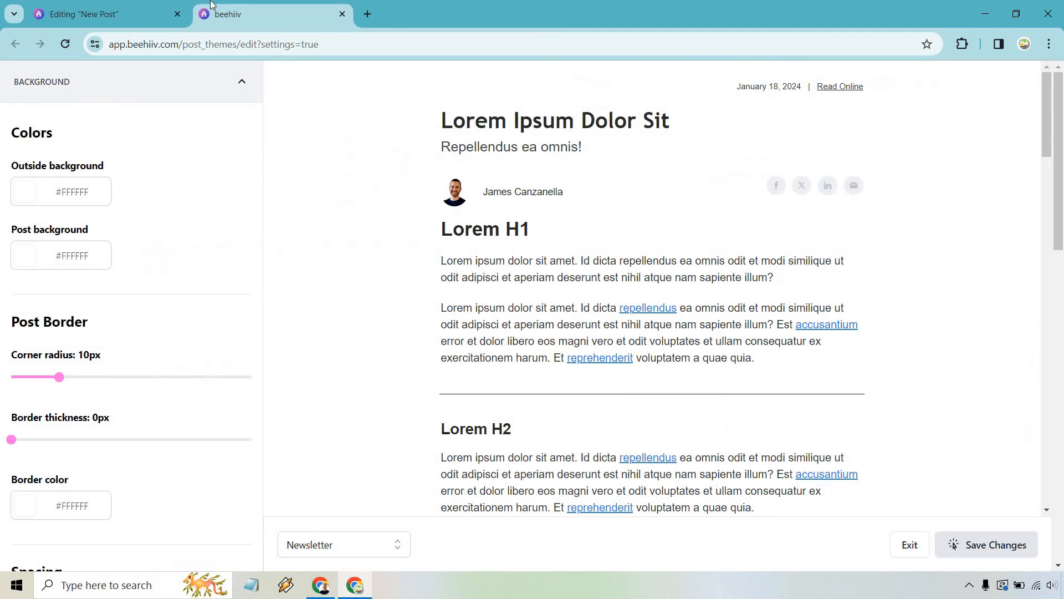
pyautogui.click(242, 86)
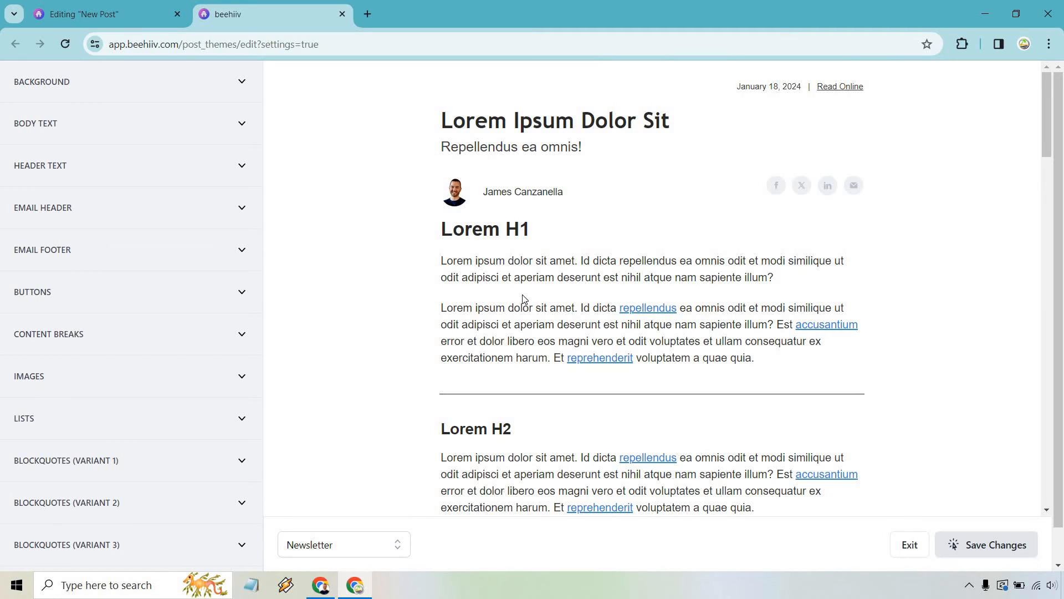
pyautogui.click(247, 86)
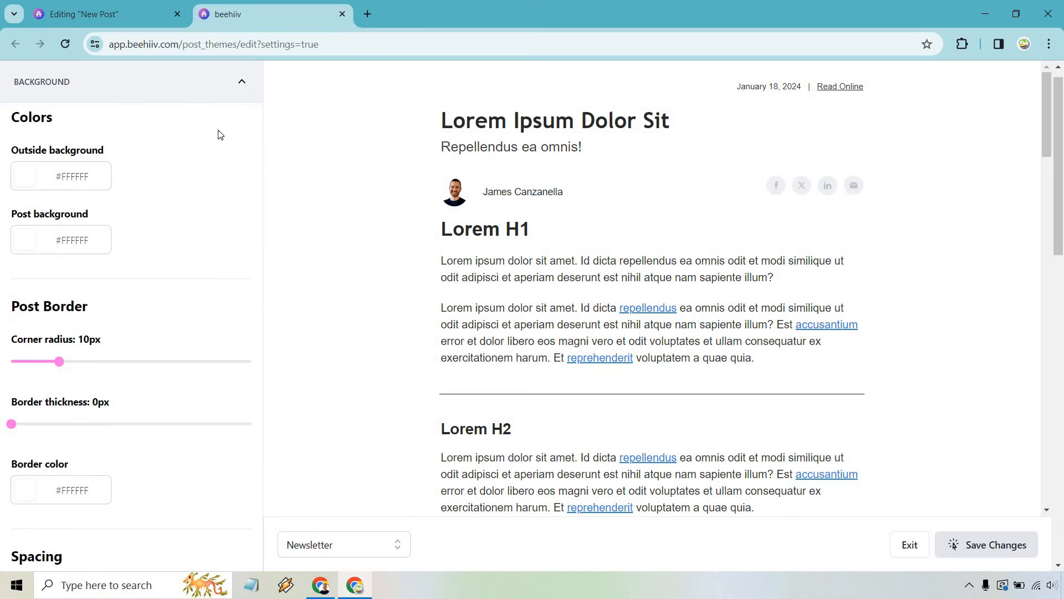
pyautogui.scroll(-6, 209, 203)
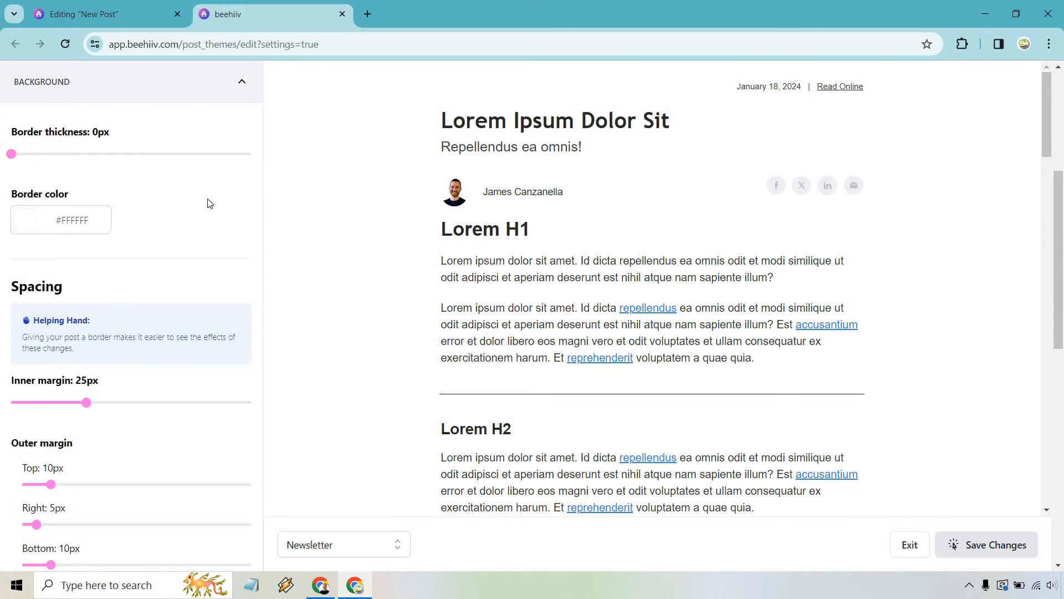
pyautogui.scroll(-3, 209, 199)
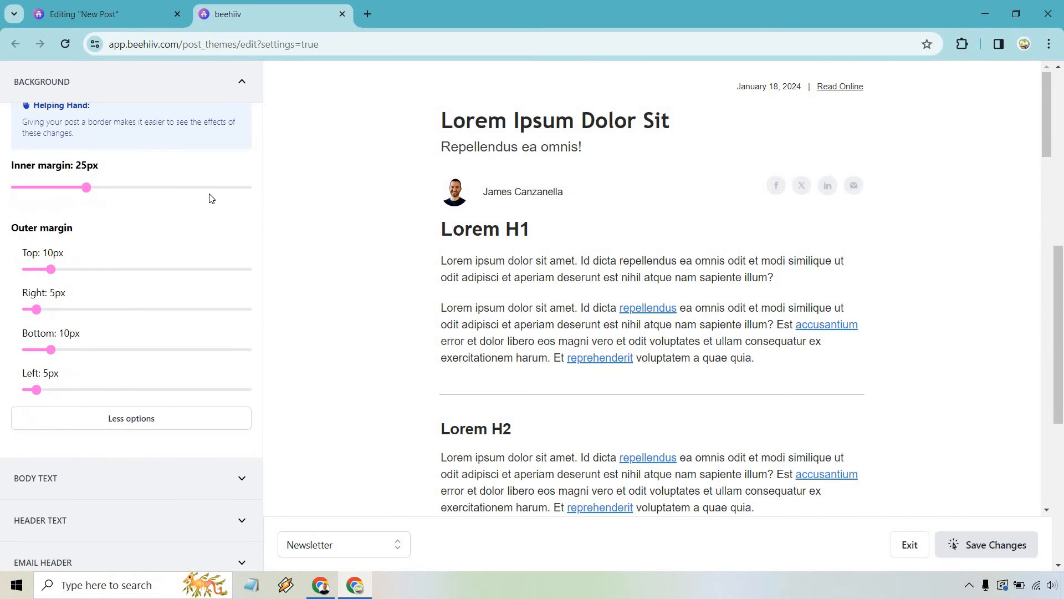
pyautogui.scroll(9, 209, 198)
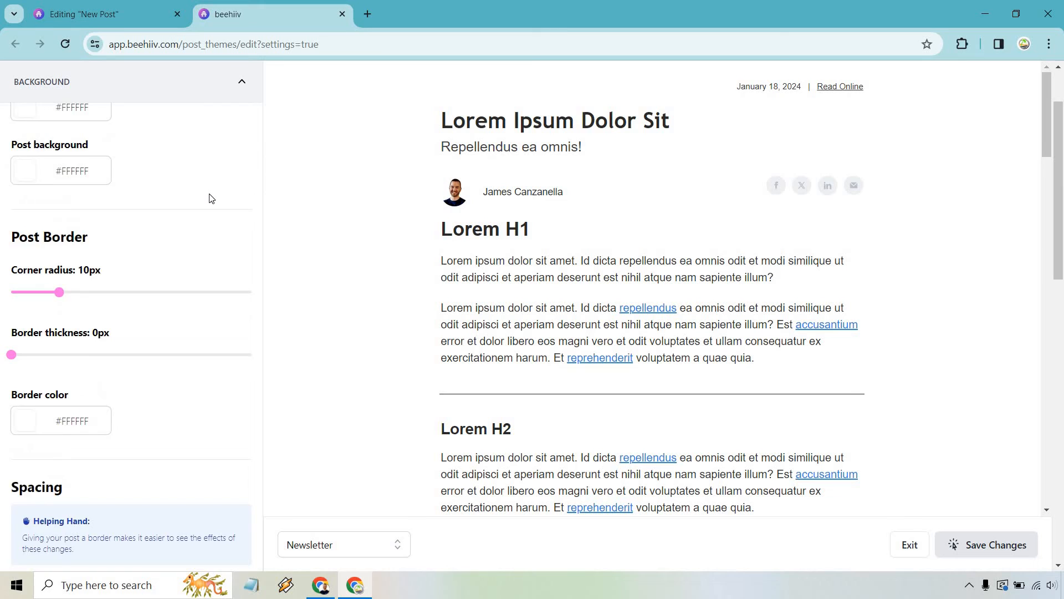
pyautogui.click(244, 86)
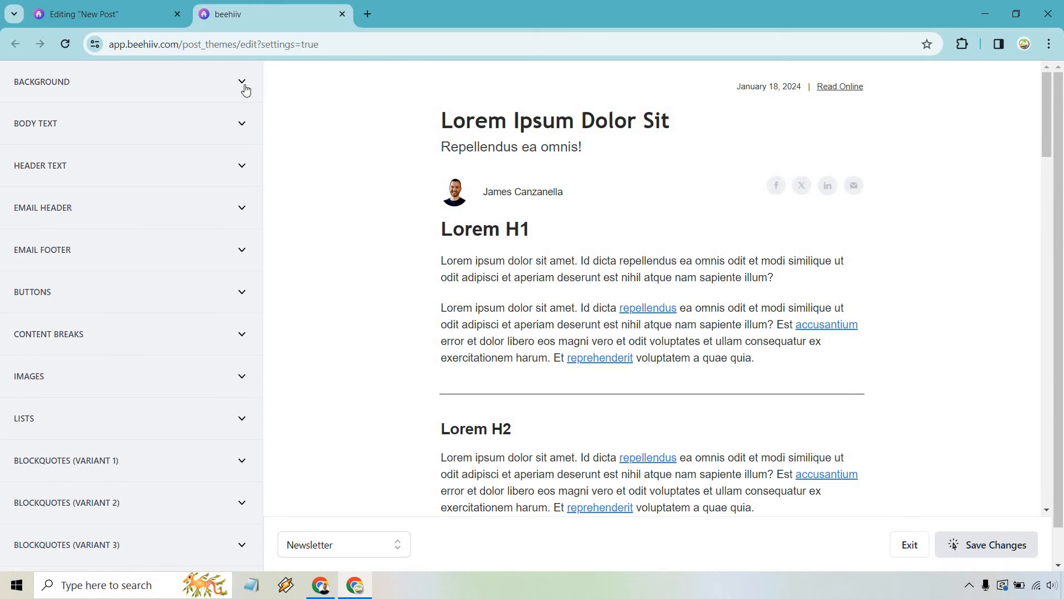
# Try Georgia as the body text font family, then set it back to Helvetica.
pyautogui.click(241, 123)
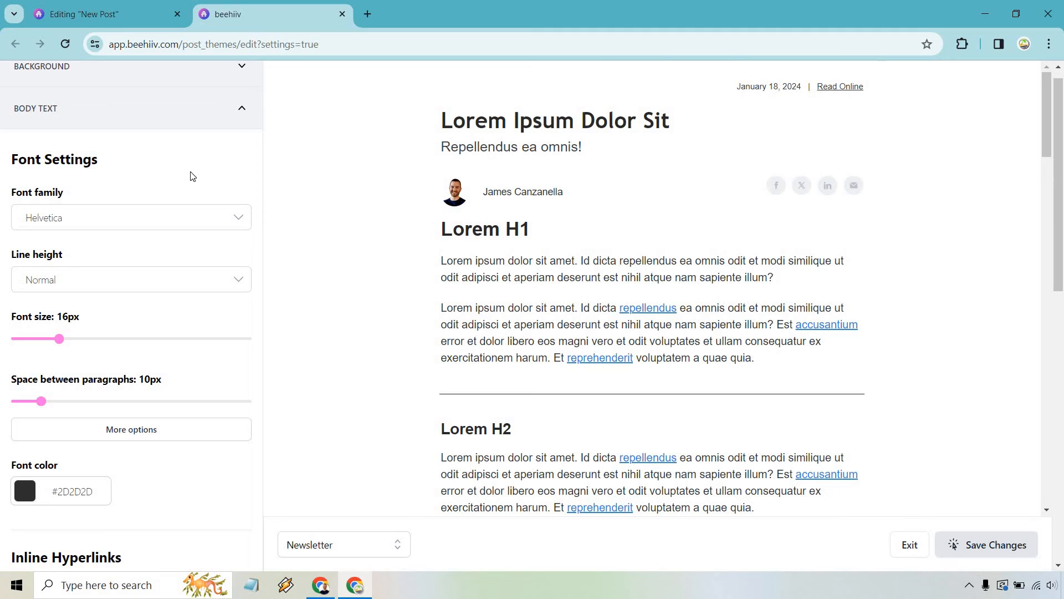
pyautogui.click(181, 226)
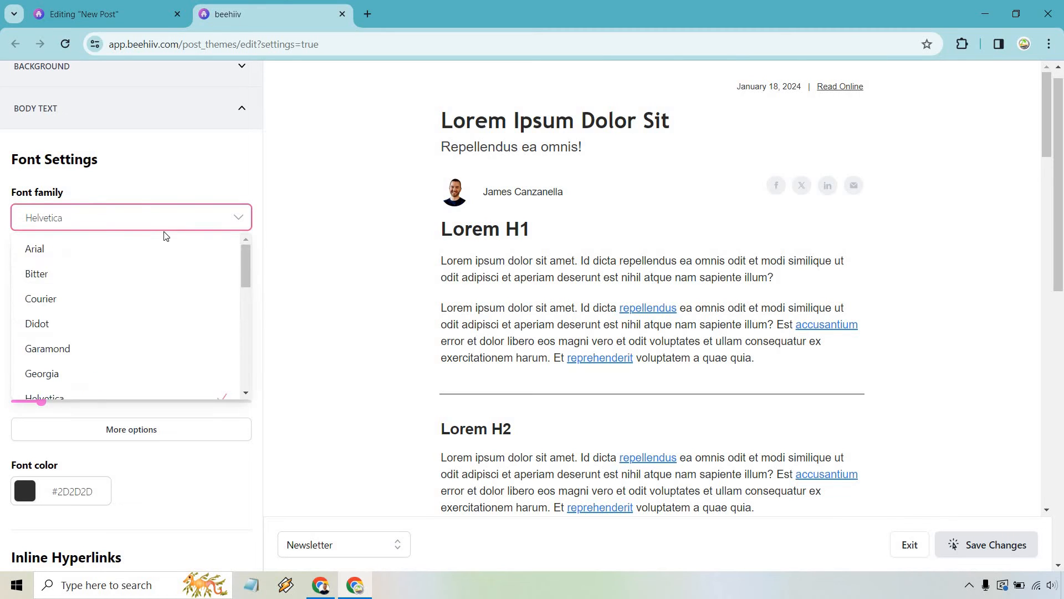
pyautogui.click(139, 370)
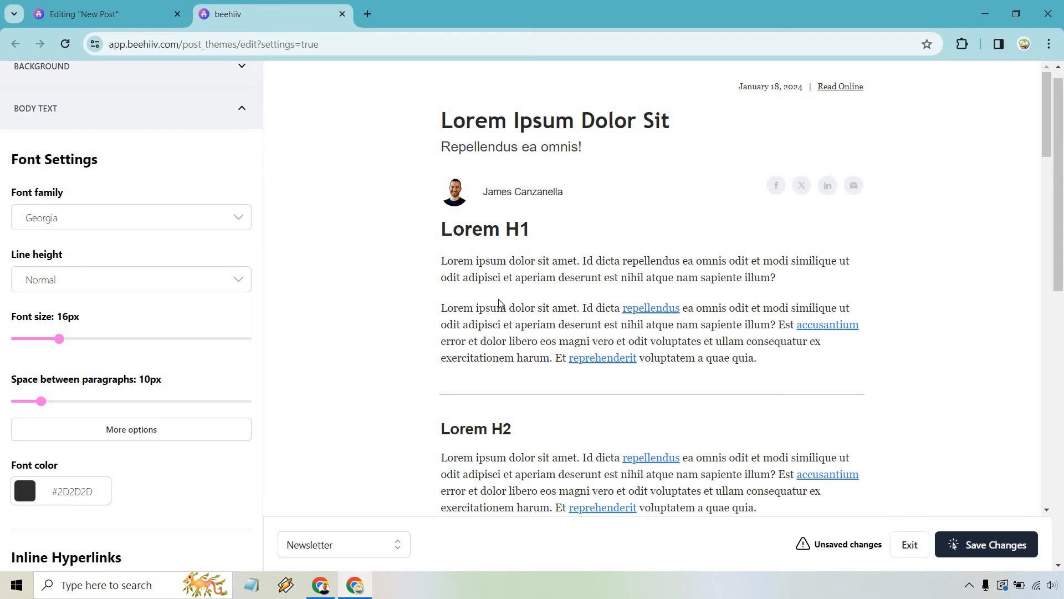
pyautogui.click(167, 220)
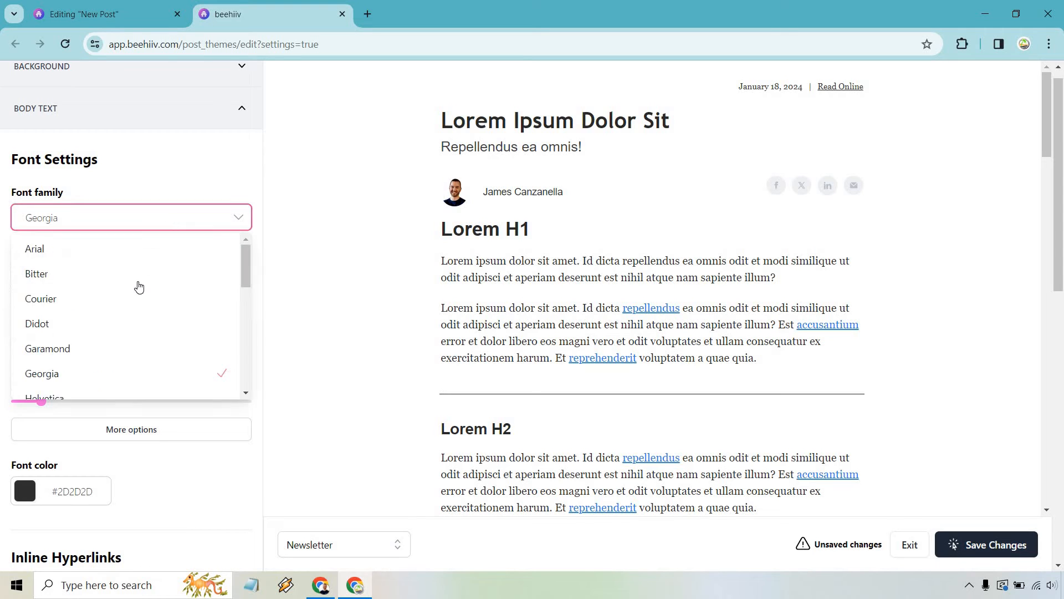
pyautogui.scroll(-1, 138, 292)
pyautogui.click(105, 328)
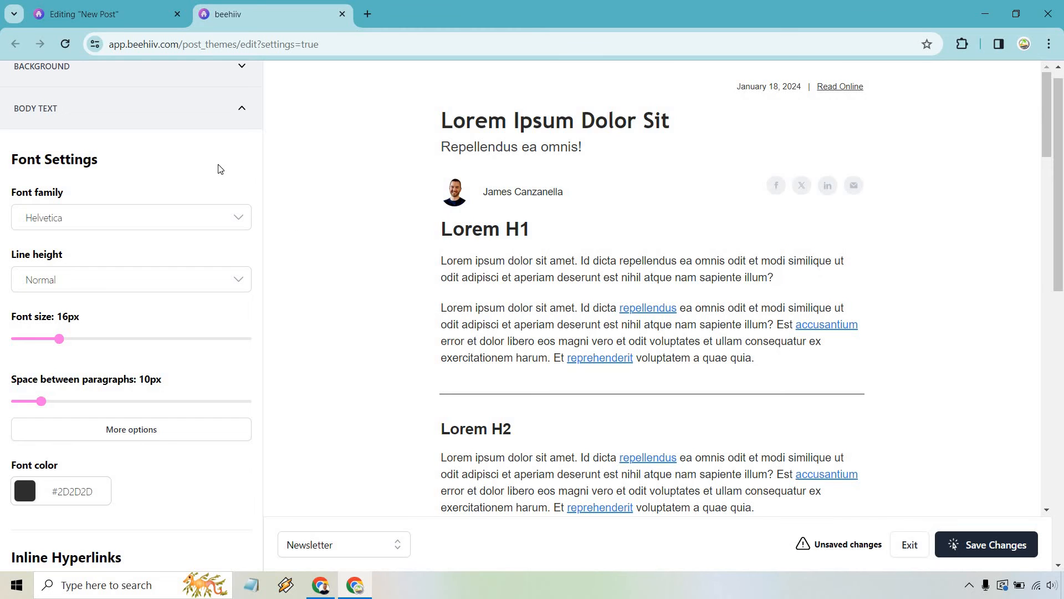
# Try the Less line height and a 20px font size for the body text, restoring Normal and 16px.
pyautogui.click(186, 280)
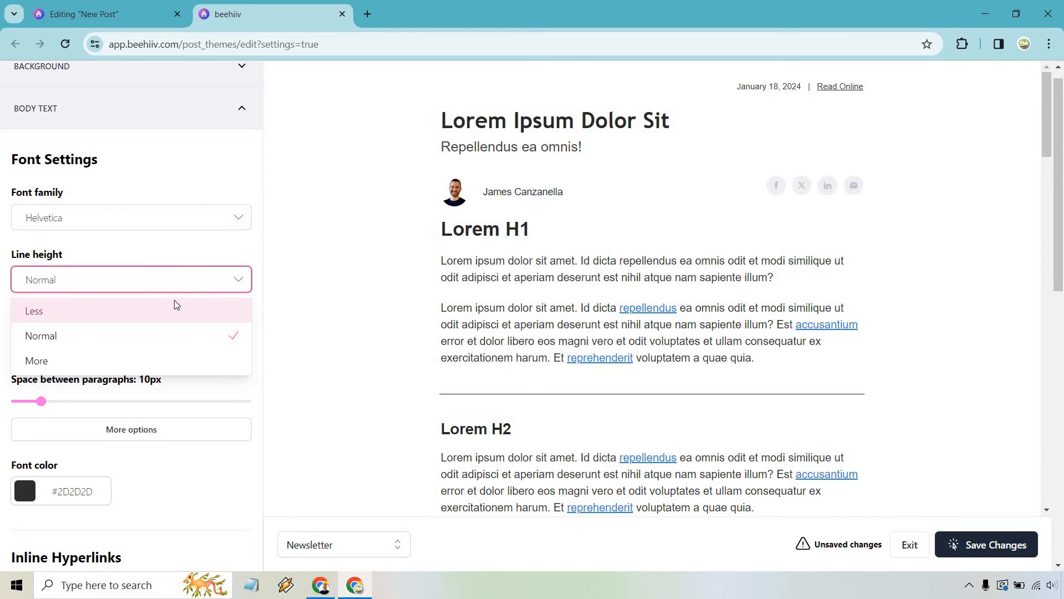
pyautogui.click(176, 306)
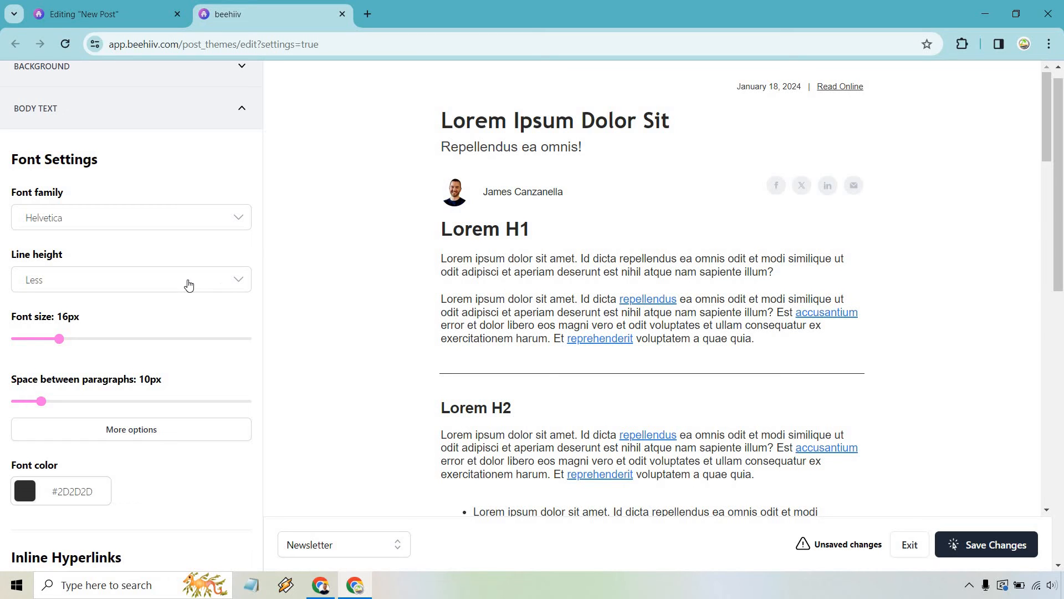
pyautogui.click(189, 284)
pyautogui.click(143, 332)
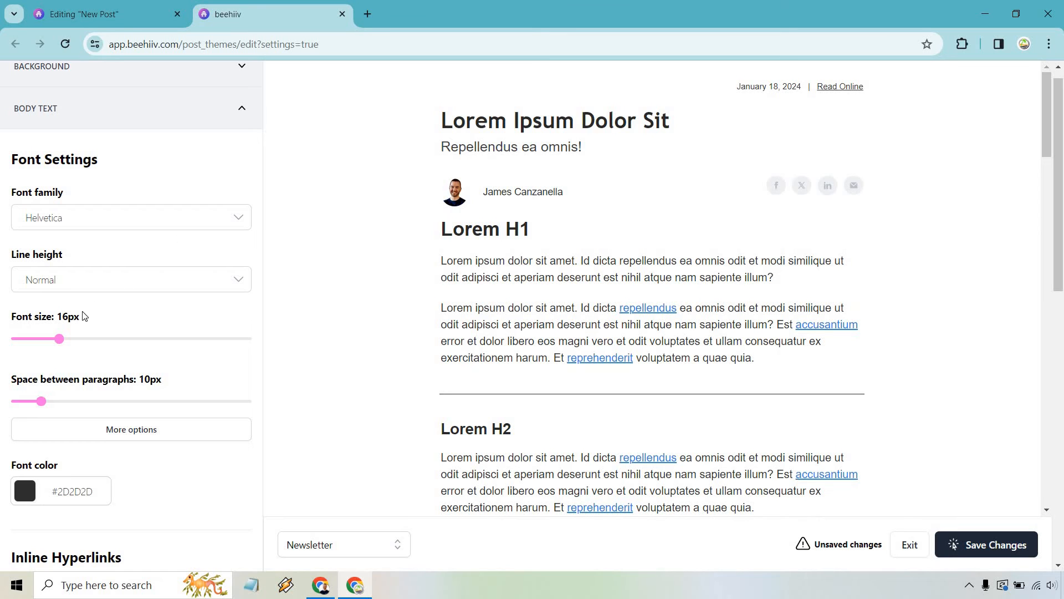
pyautogui.moveTo(59, 338); pyautogui.dragTo(115, 343)
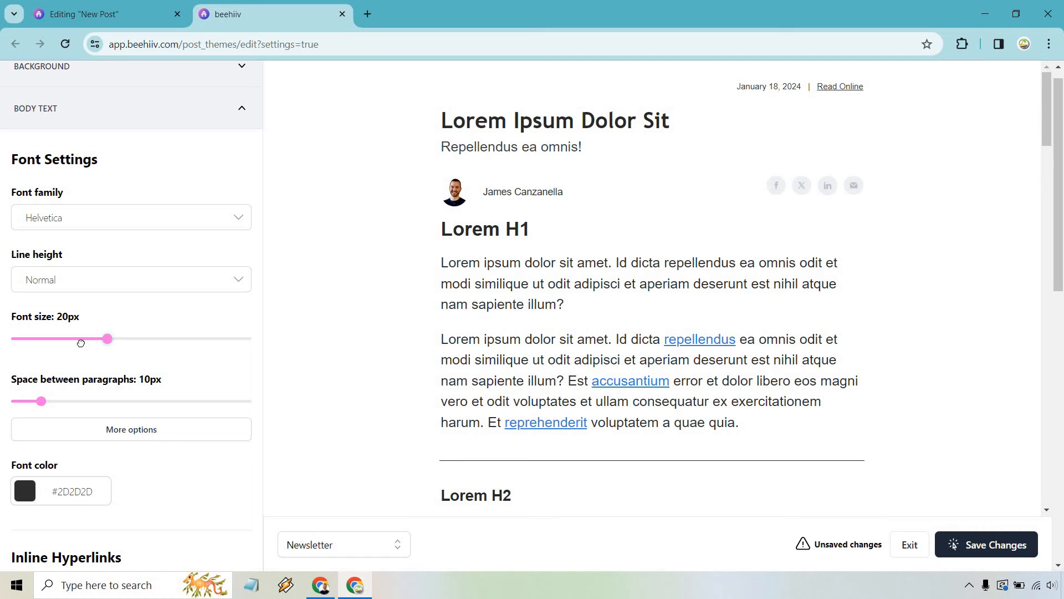
pyautogui.moveTo(104, 339); pyautogui.dragTo(59, 340)
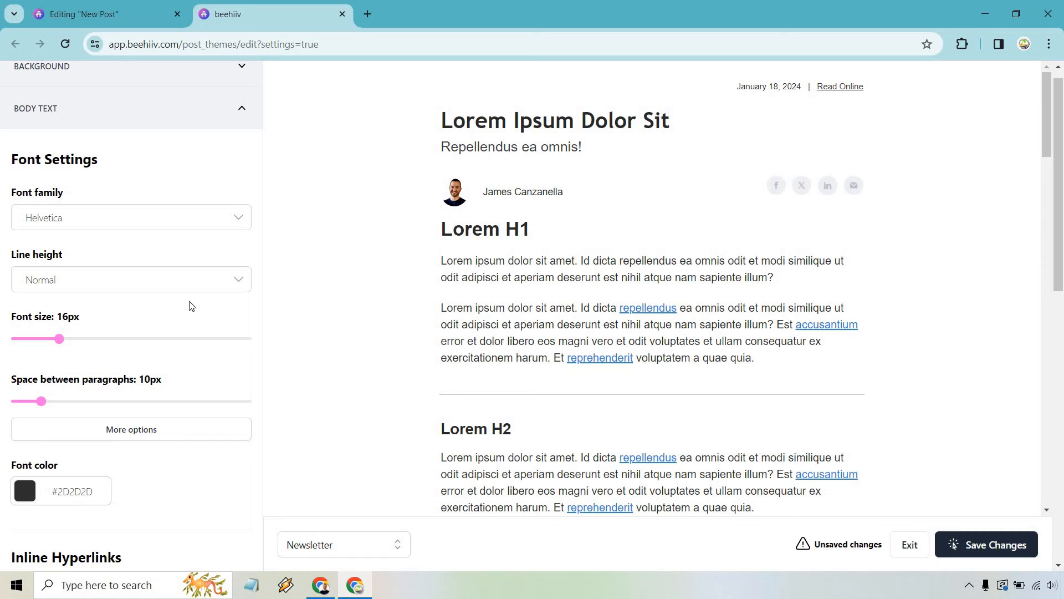
# Try adjusting the body text's paragraph spacing and bolding its inline hyperlinks, restoring 10px spacing and non-bold links.
pyautogui.scroll(-1, 191, 306)
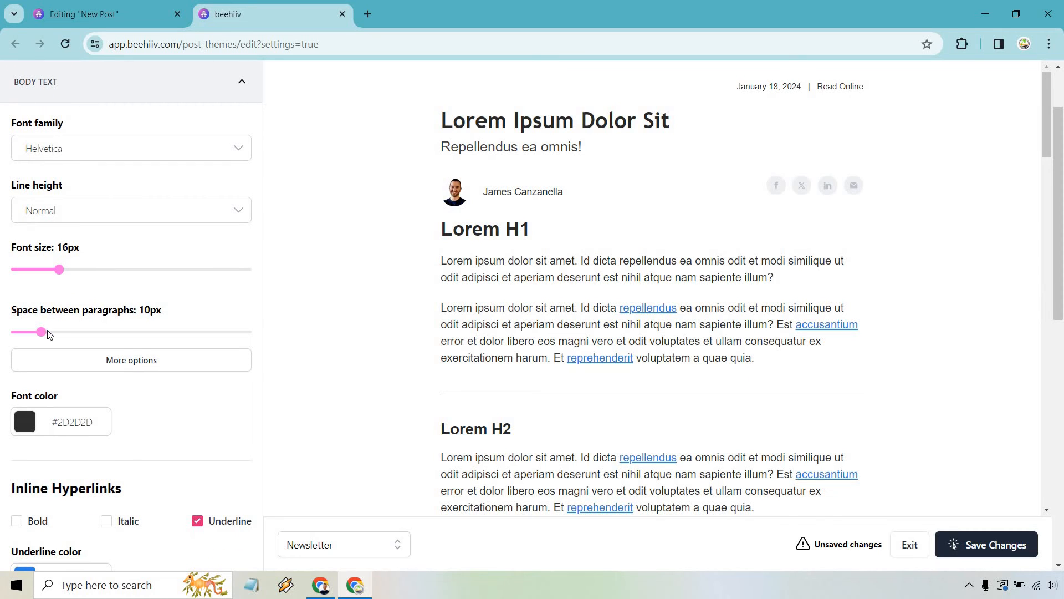
pyautogui.moveTo(40, 333)
pyautogui.mouseDown()
pyautogui.moveTo(82, 333)
pyautogui.moveTo(41, 333)
pyautogui.mouseUp()
pyautogui.scroll(-4, 203, 310)
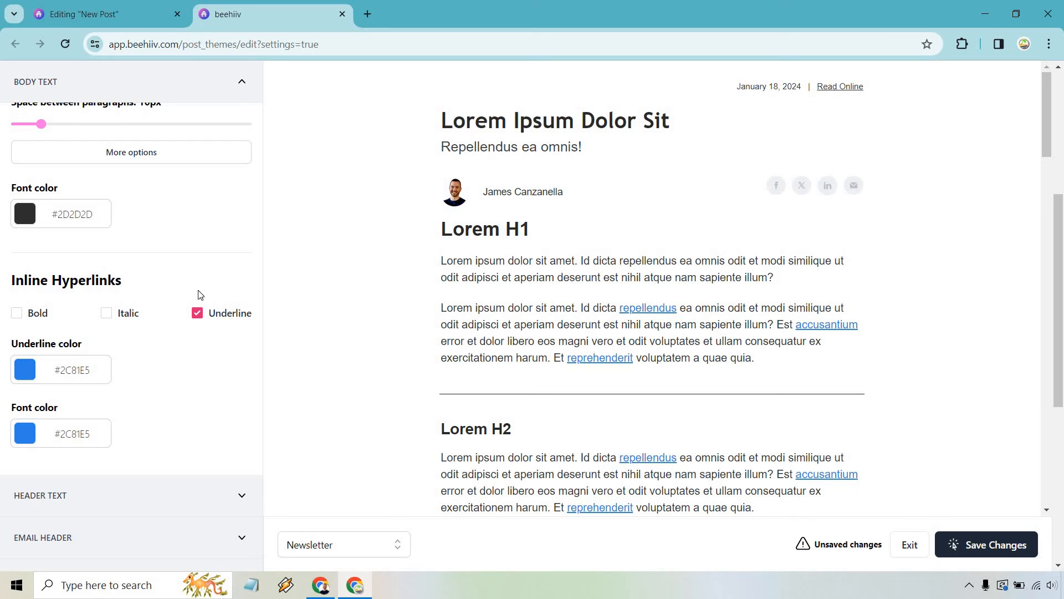
pyautogui.click(17, 314)
pyautogui.click(17, 314)
pyautogui.scroll(-4, 167, 294)
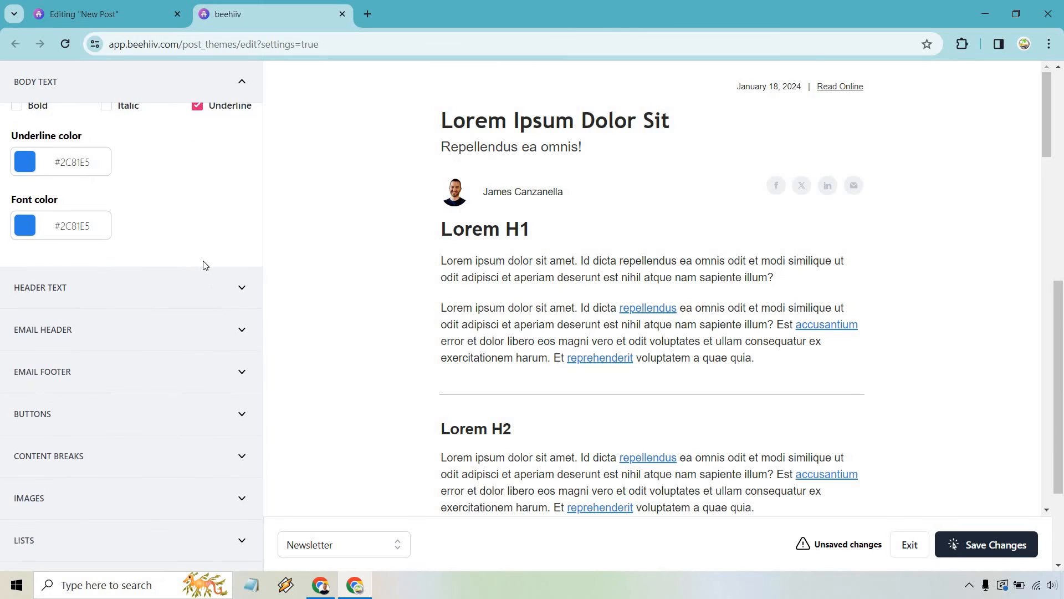
pyautogui.scroll(8, 202, 264)
pyautogui.click(240, 84)
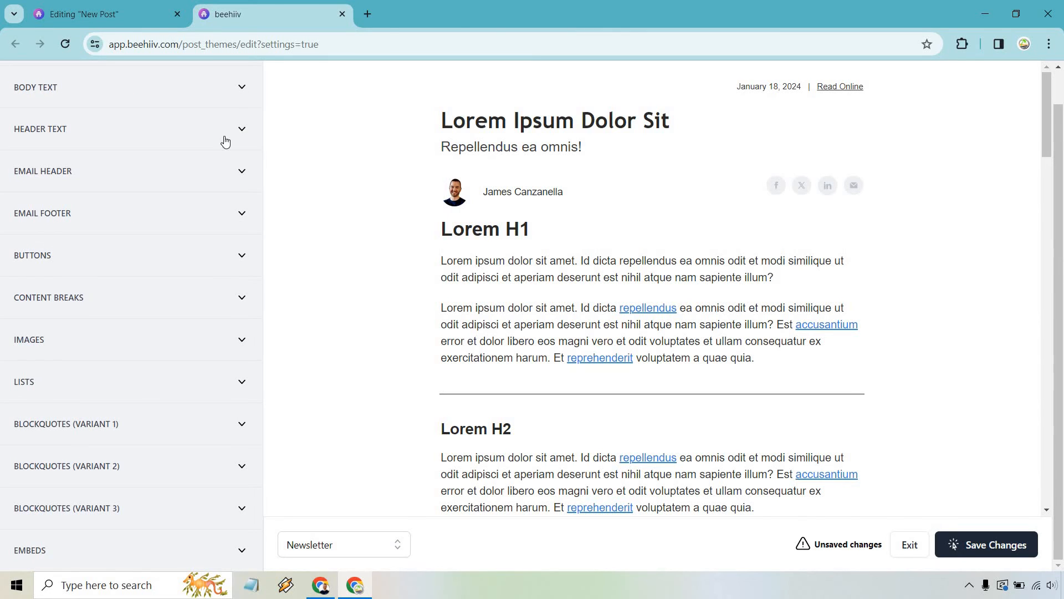
# Try 23px of space between elements for Heading 1 in the header text settings, restoring 3px.
pyautogui.click(249, 133)
pyautogui.scroll(-1, 198, 219)
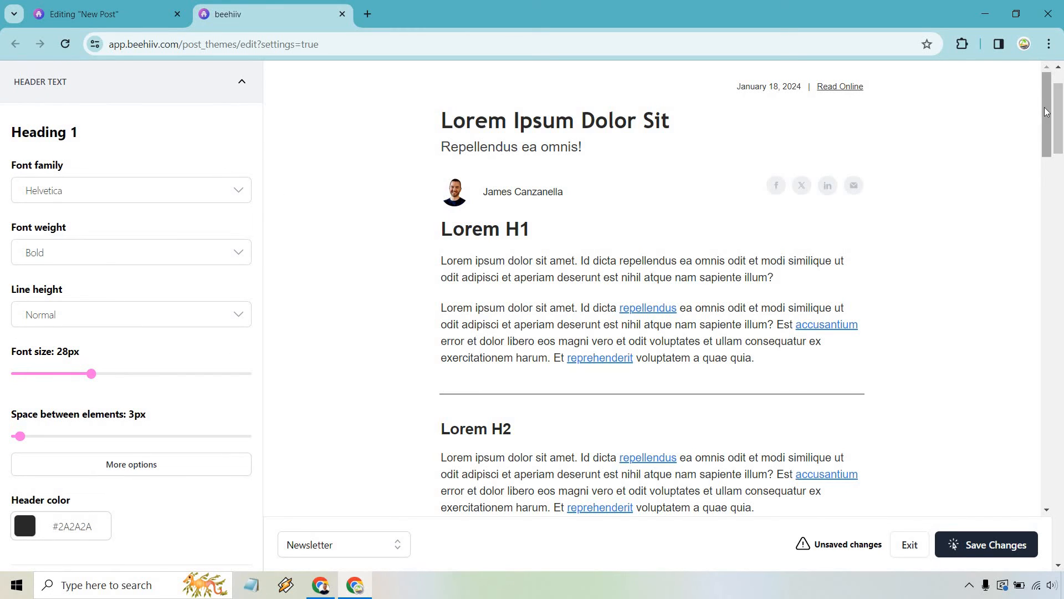
pyautogui.moveTo(1047, 106)
pyautogui.mouseDown()
pyautogui.moveTo(1026, 425)
pyautogui.moveTo(1029, 100)
pyautogui.mouseUp()
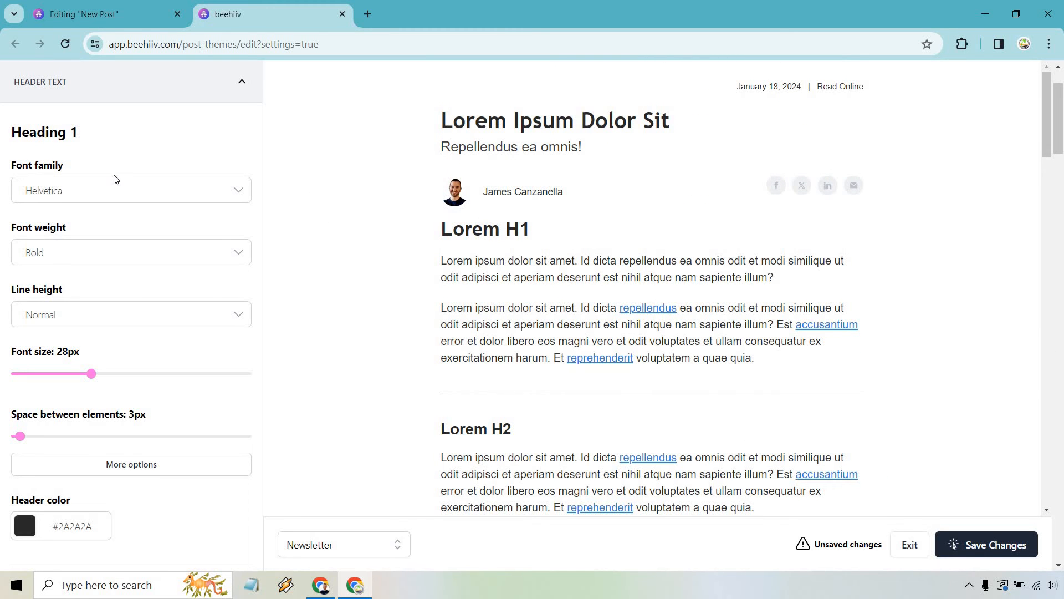
pyautogui.scroll(-1, 127, 174)
pyautogui.scroll(1, 135, 172)
pyautogui.moveTo(20, 436); pyautogui.dragTo(82, 438)
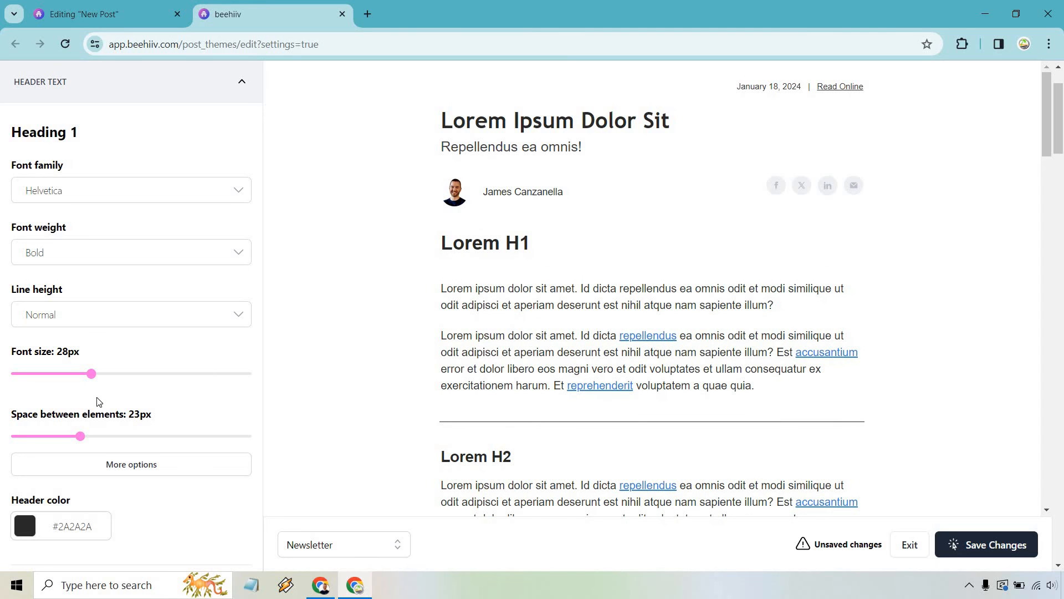
pyautogui.moveTo(87, 436); pyautogui.dragTo(20, 439)
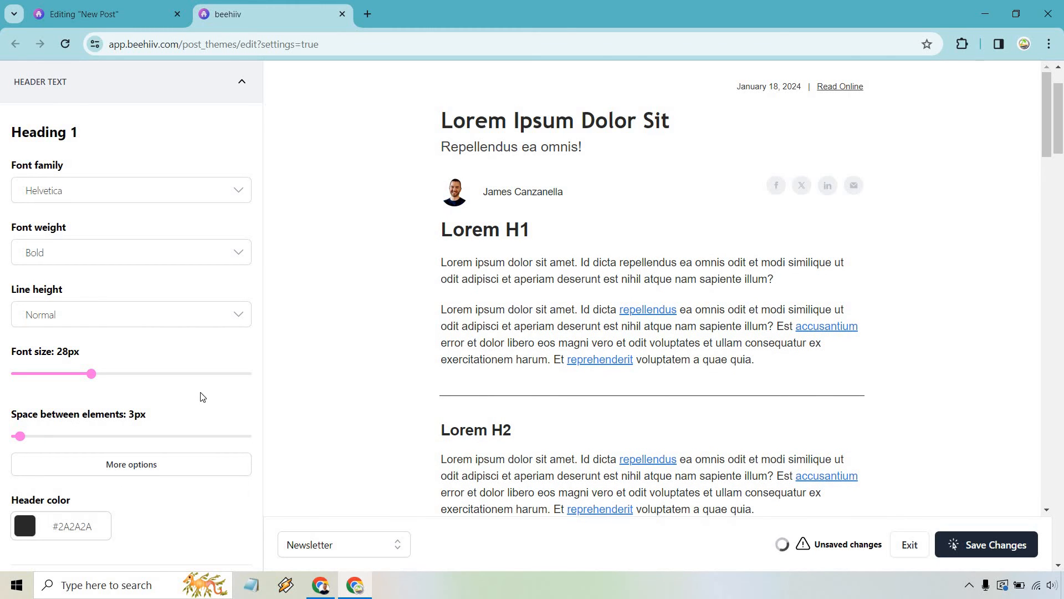
# Examine the header text settings for the remaining heading levels and the email header's title settings.
pyautogui.scroll(-7, 185, 333)
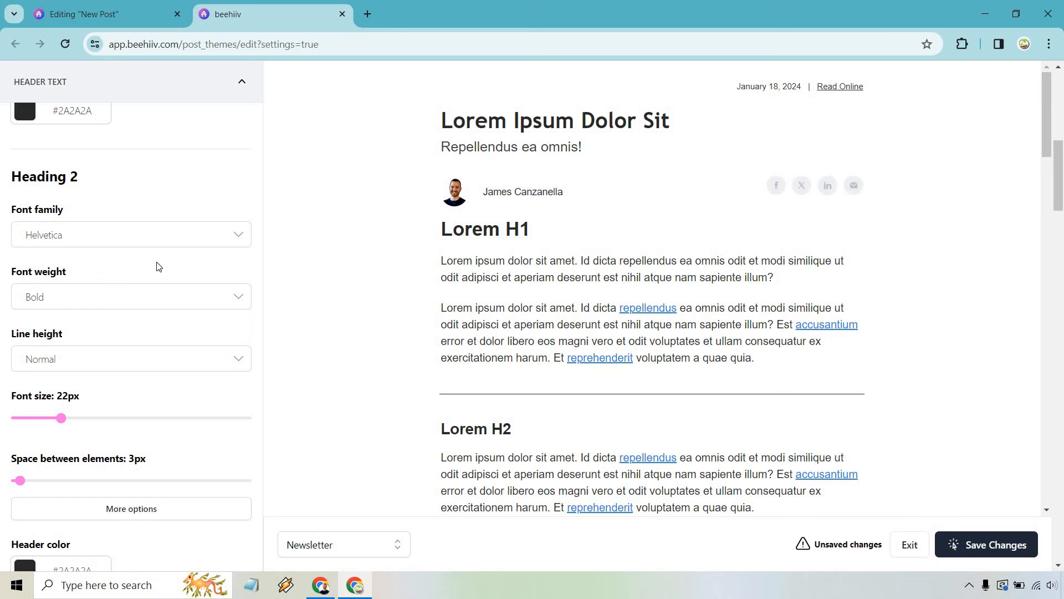
pyautogui.scroll(-5, 157, 266)
pyautogui.moveTo(1063, 244); pyautogui.dragTo(1063, 347)
pyautogui.moveTo(1061, 394); pyautogui.dragTo(1062, 100)
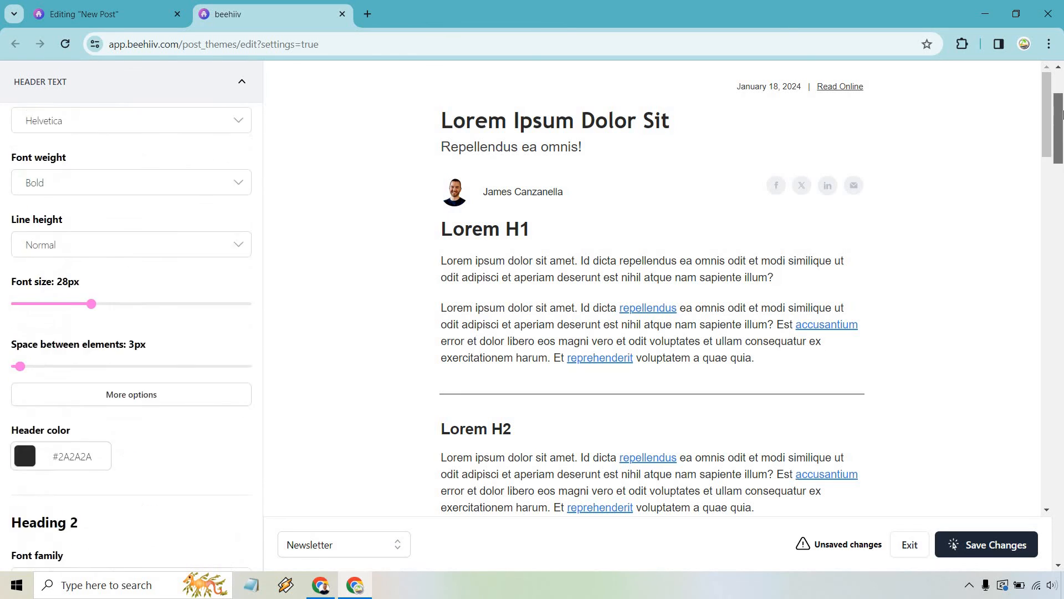
pyautogui.click(242, 170)
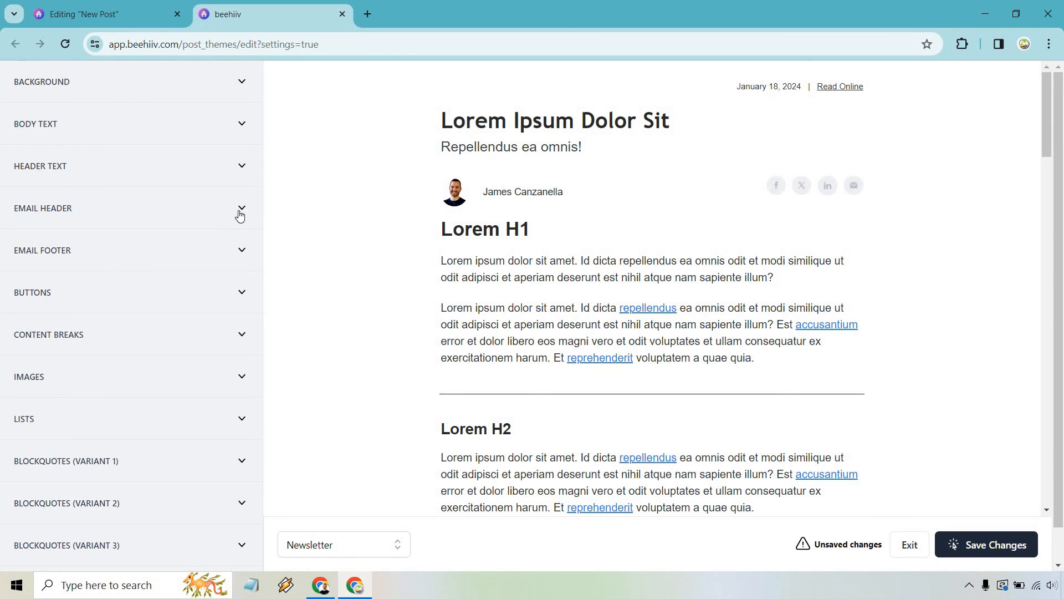
pyautogui.click(239, 210)
pyautogui.scroll(-2, 166, 237)
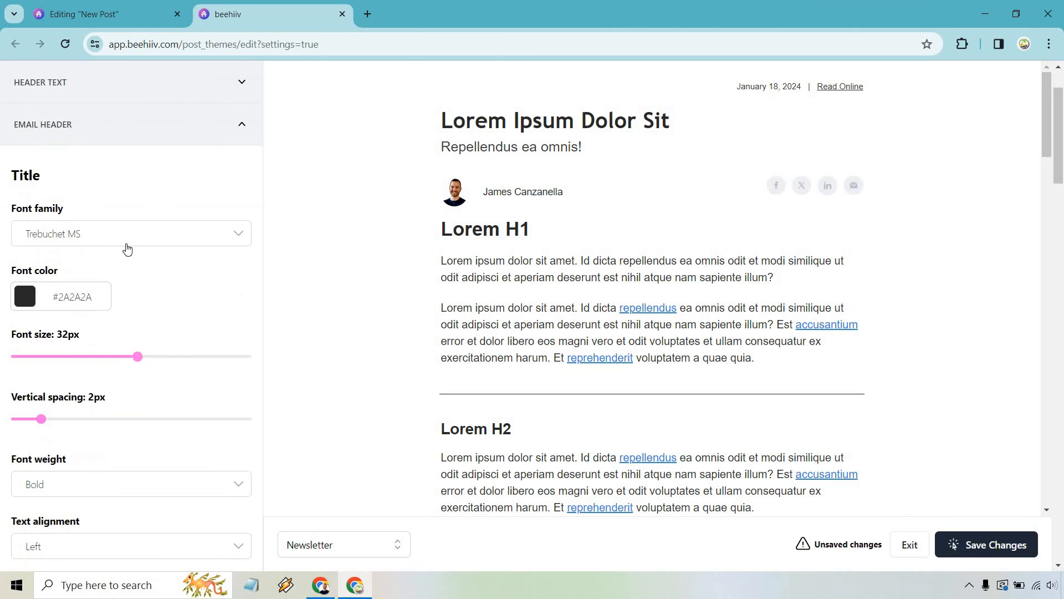
pyautogui.scroll(-1, 174, 244)
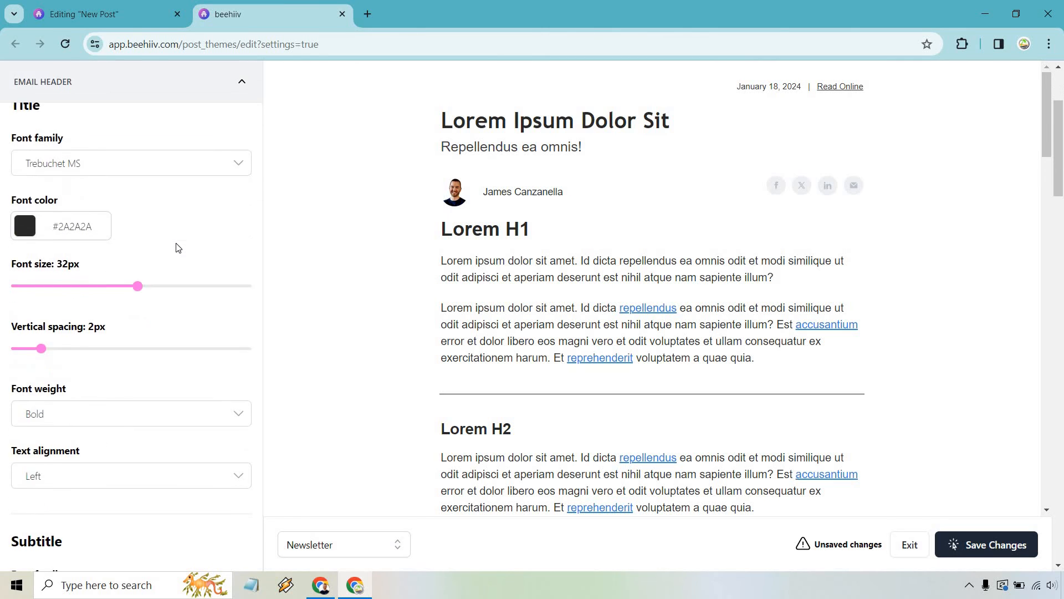
pyautogui.scroll(3, 220, 221)
pyautogui.click(240, 209)
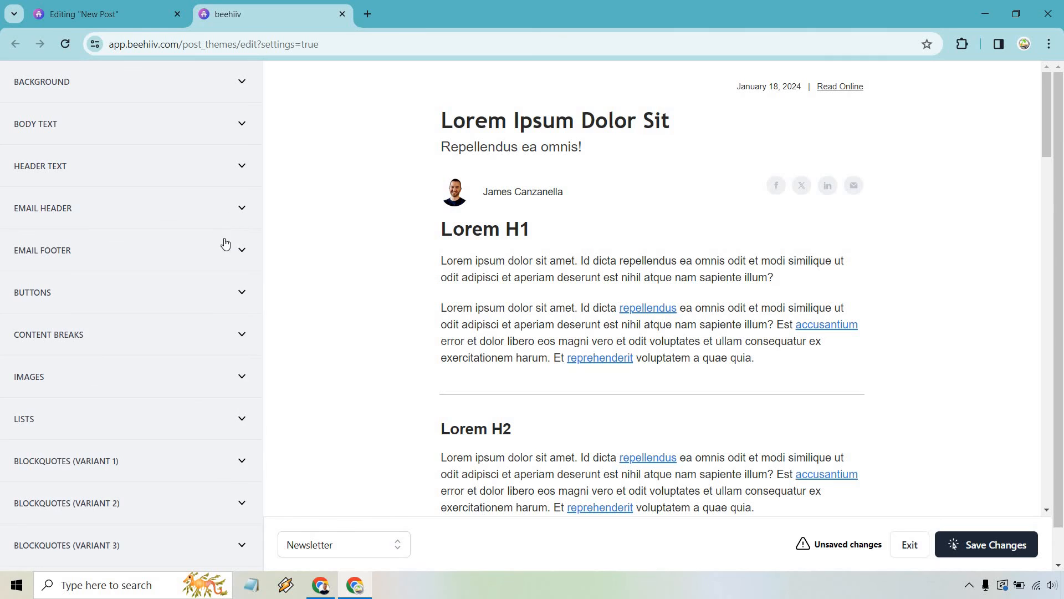
# Examine the email footer's font, colour and spacing settings.
pyautogui.click(239, 250)
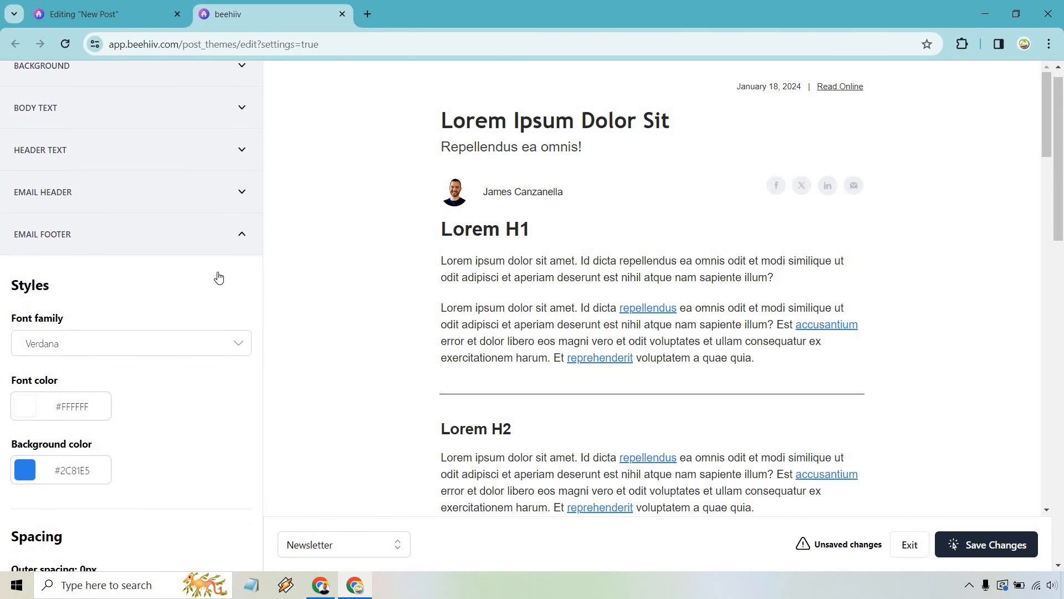
pyautogui.scroll(-2, 220, 283)
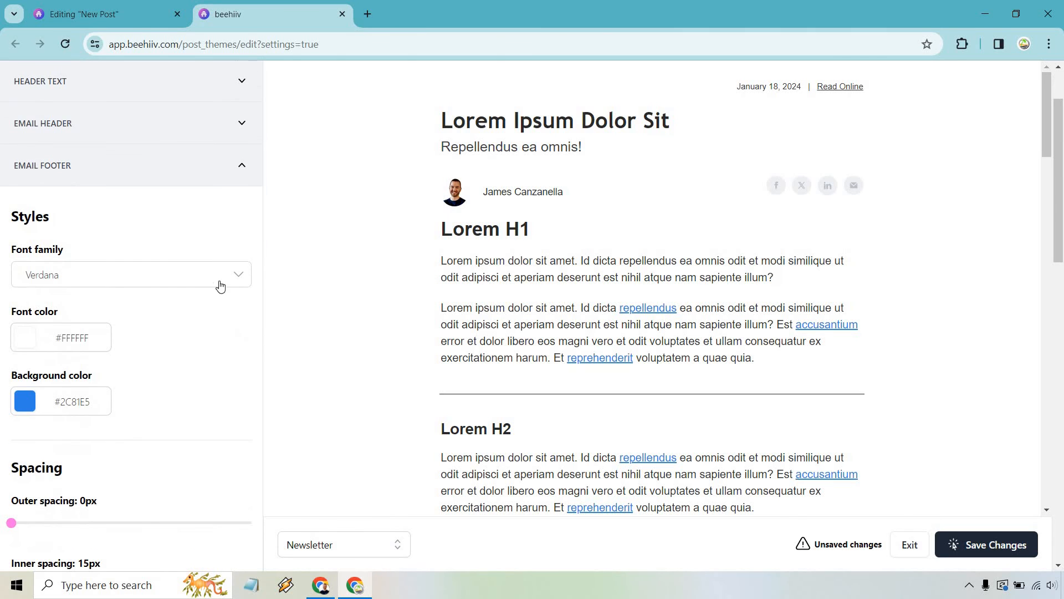
pyautogui.click(242, 175)
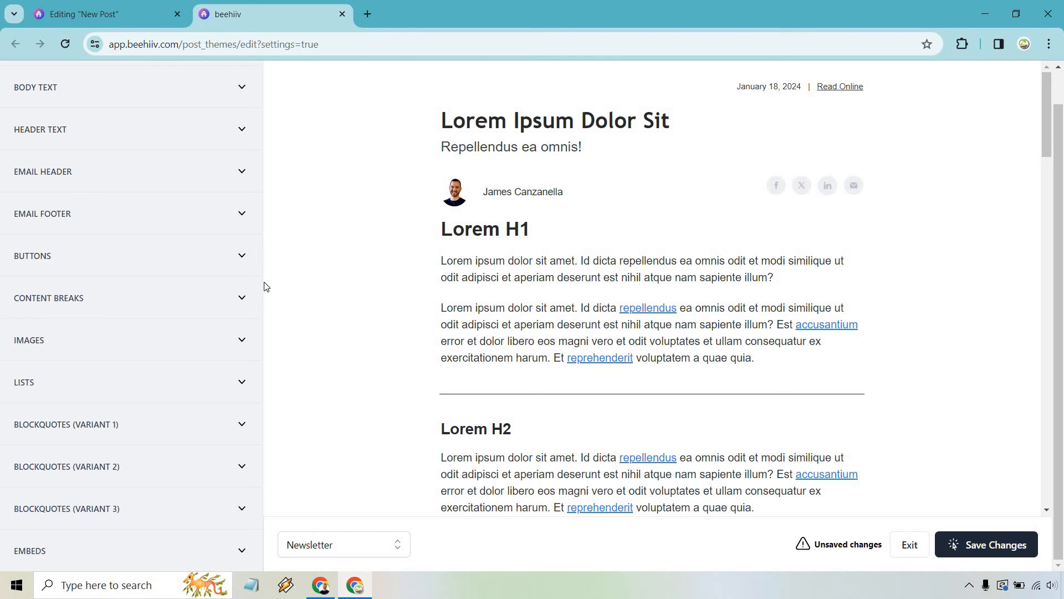
# Try the Dotted and Dashed line styles for the content breaks.
pyautogui.click(246, 297)
pyautogui.scroll(-3, 161, 232)
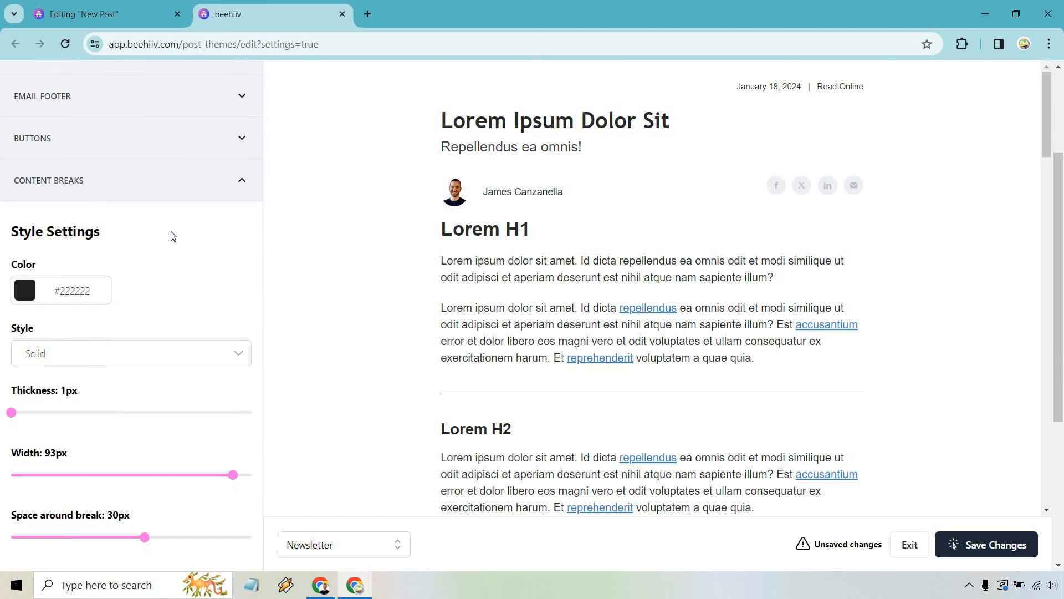
pyautogui.click(187, 363)
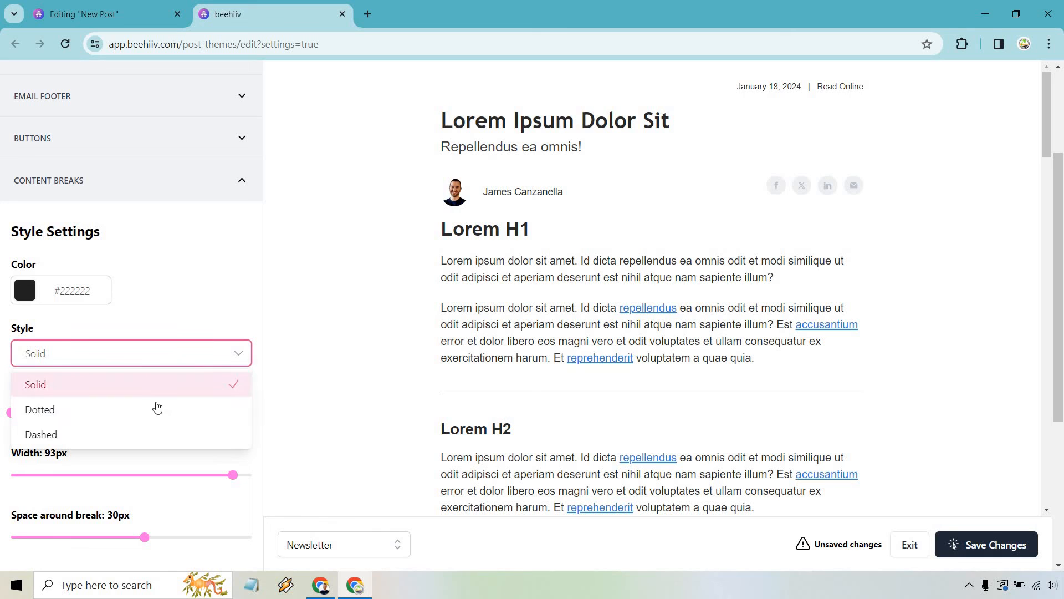
pyautogui.click(157, 406)
pyautogui.click(148, 358)
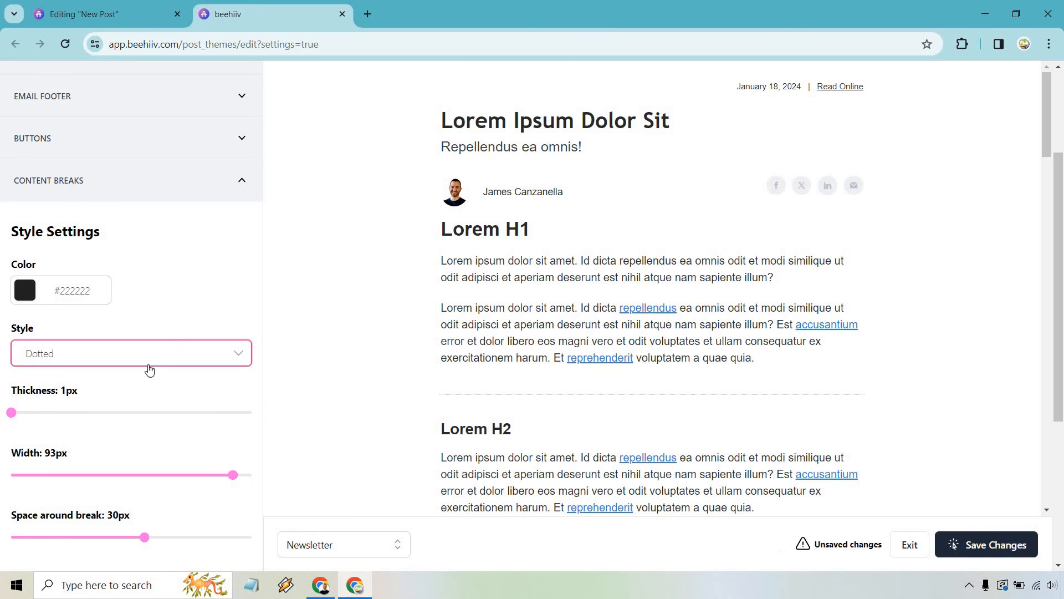
pyautogui.click(100, 432)
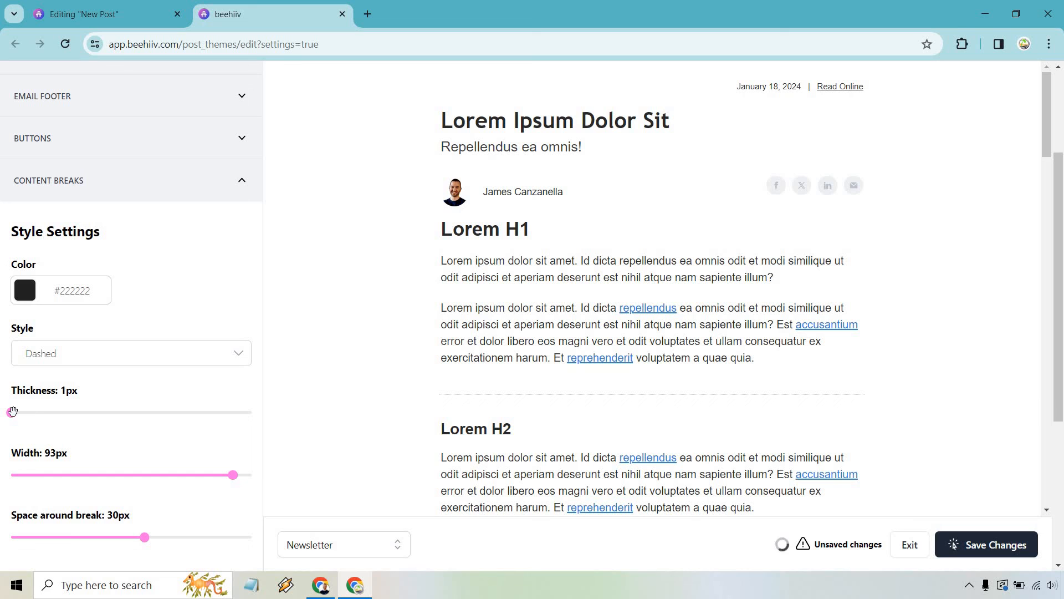
# Try a 2px thickness for the content breaks, restoring 1px and the Solid style.
pyautogui.moveTo(12, 412); pyautogui.dragTo(35, 416)
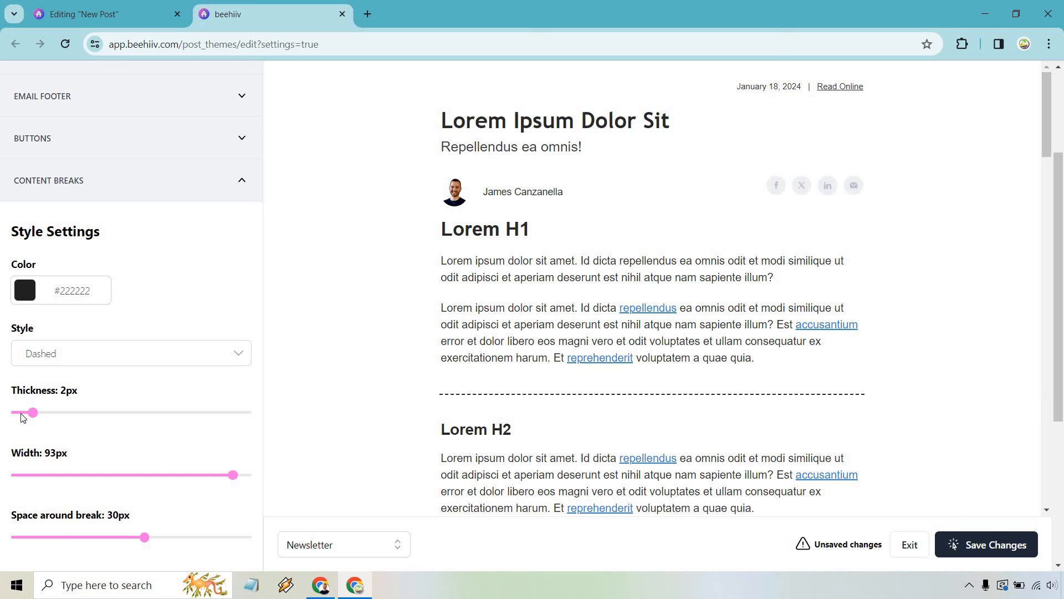
pyautogui.moveTo(31, 413); pyautogui.dragTo(12, 413)
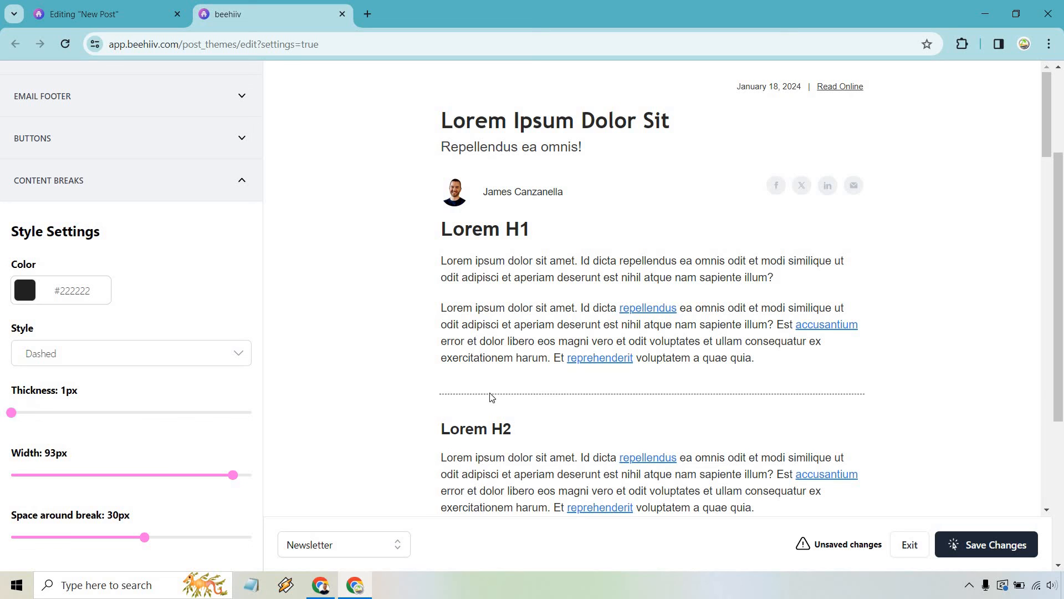
pyautogui.click(133, 363)
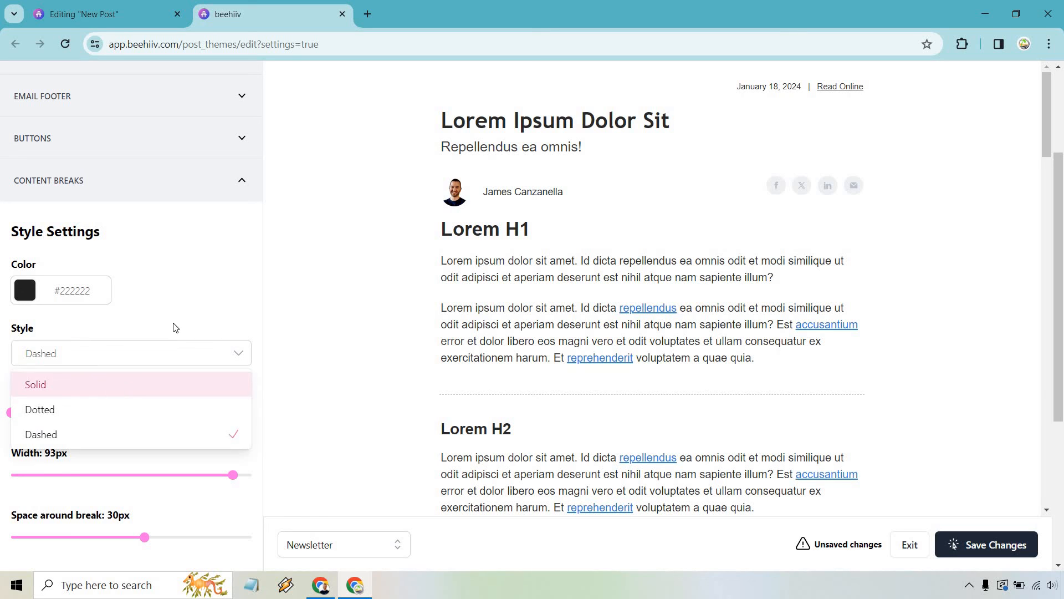
pyautogui.click(113, 384)
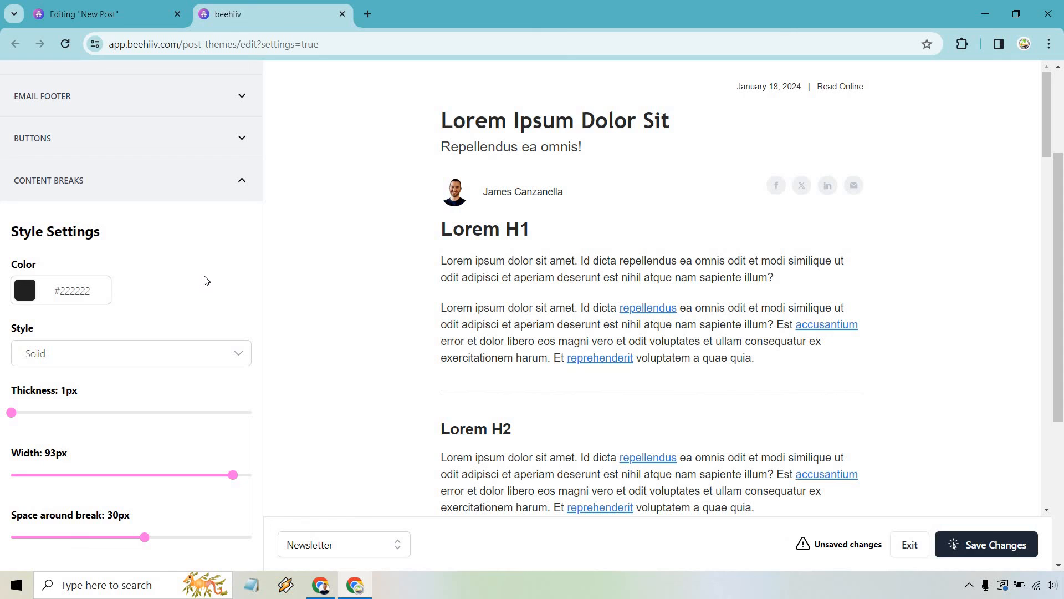
# Try 11px of vertical spacing for the image source caption in the image settings, restoring 4px.
pyautogui.scroll(-3, 204, 266)
pyautogui.scroll(-3, 203, 262)
pyautogui.click(242, 341)
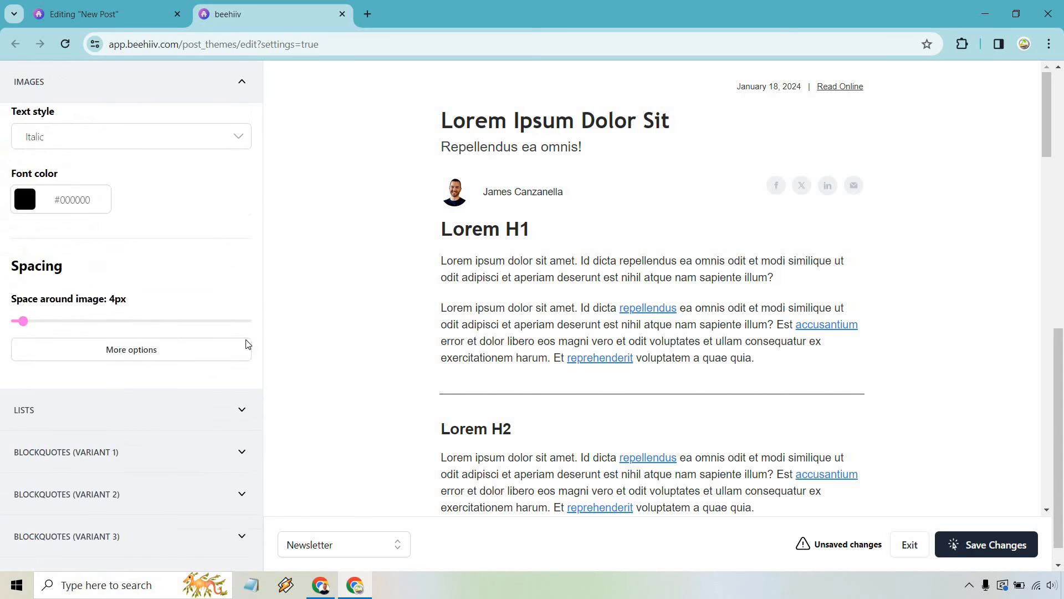
pyautogui.scroll(-3, 180, 258)
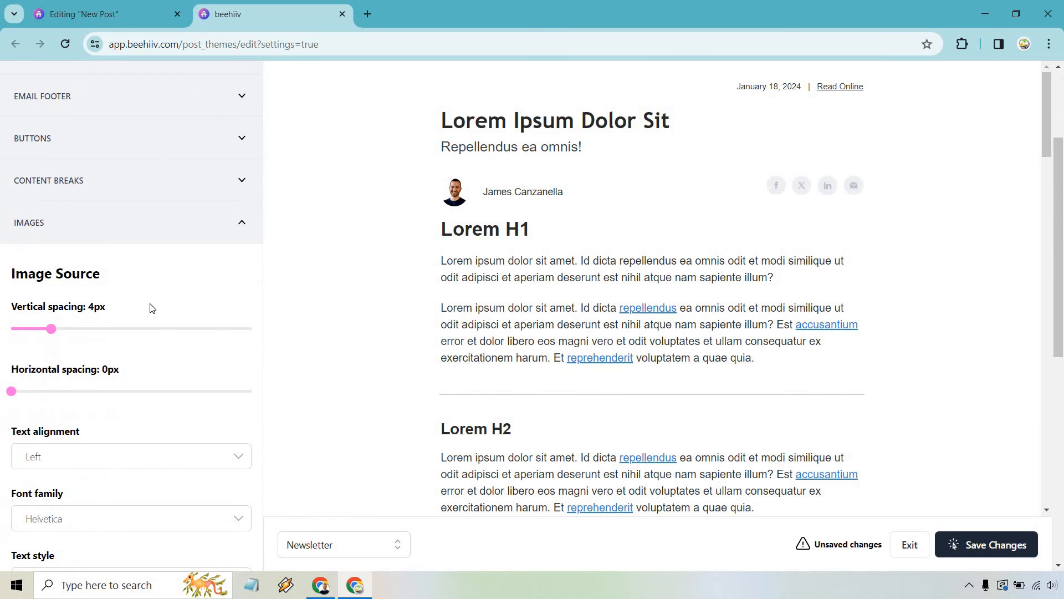
pyautogui.scroll(-8, 550, 266)
pyautogui.scroll(-10, 551, 266)
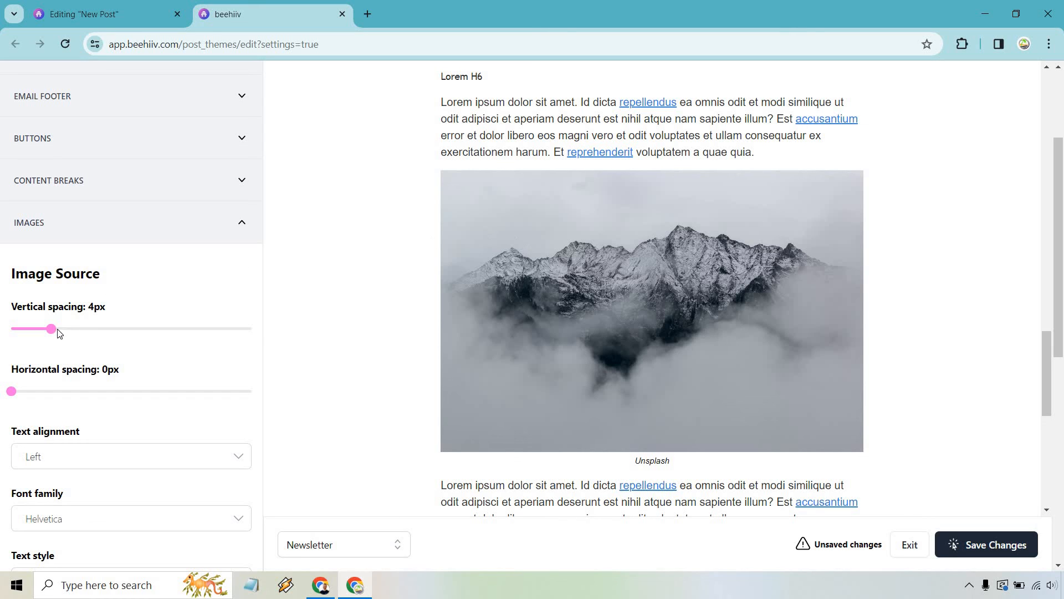
pyautogui.moveTo(51, 329); pyautogui.dragTo(127, 331)
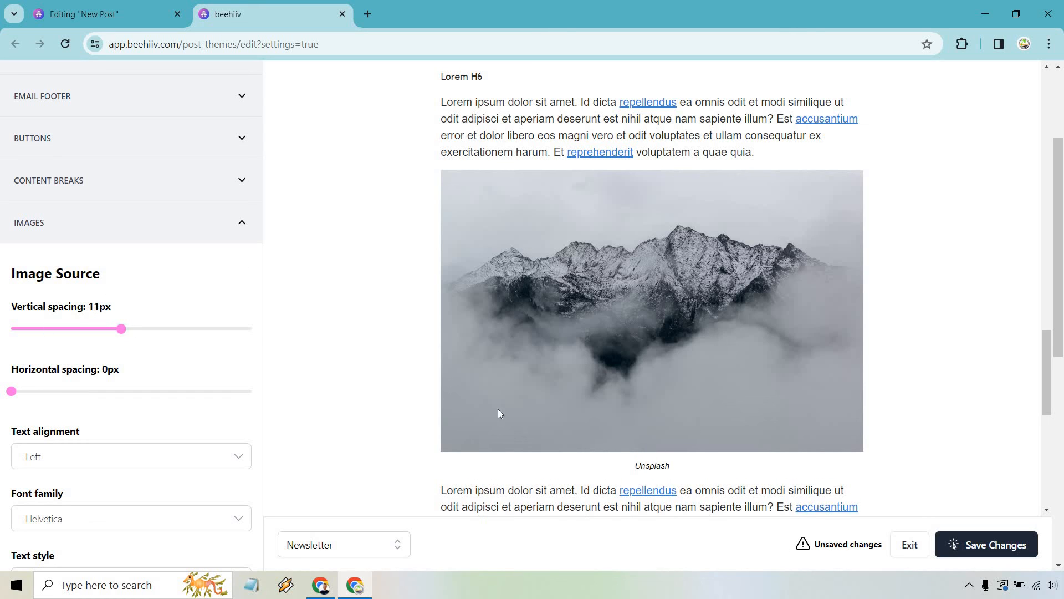
pyautogui.moveTo(122, 330); pyautogui.dragTo(51, 329)
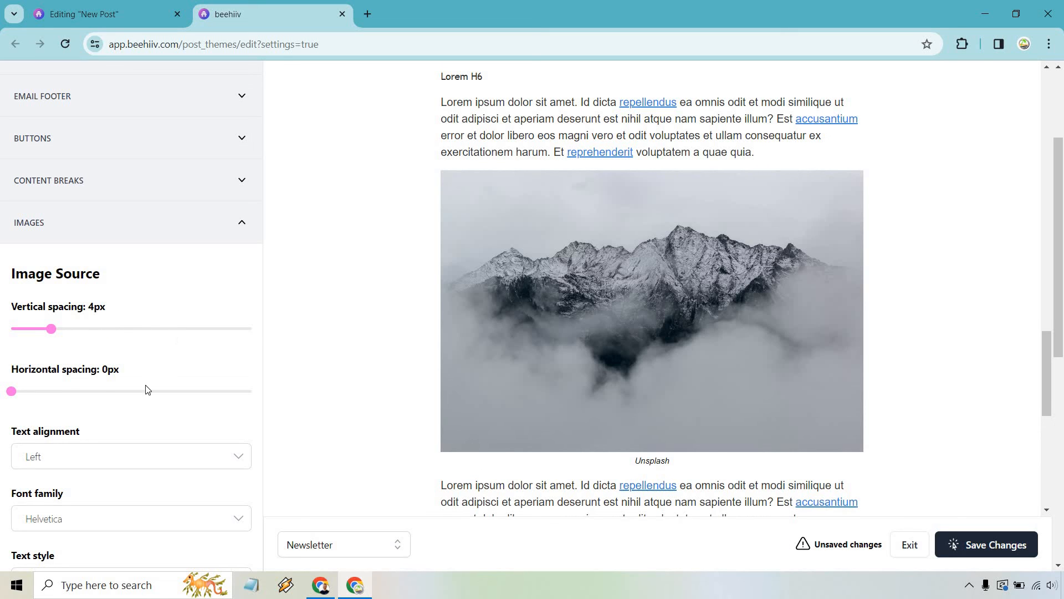
# Examine the remaining image source and spacing settings for images, closing the section.
pyautogui.scroll(-1, 195, 355)
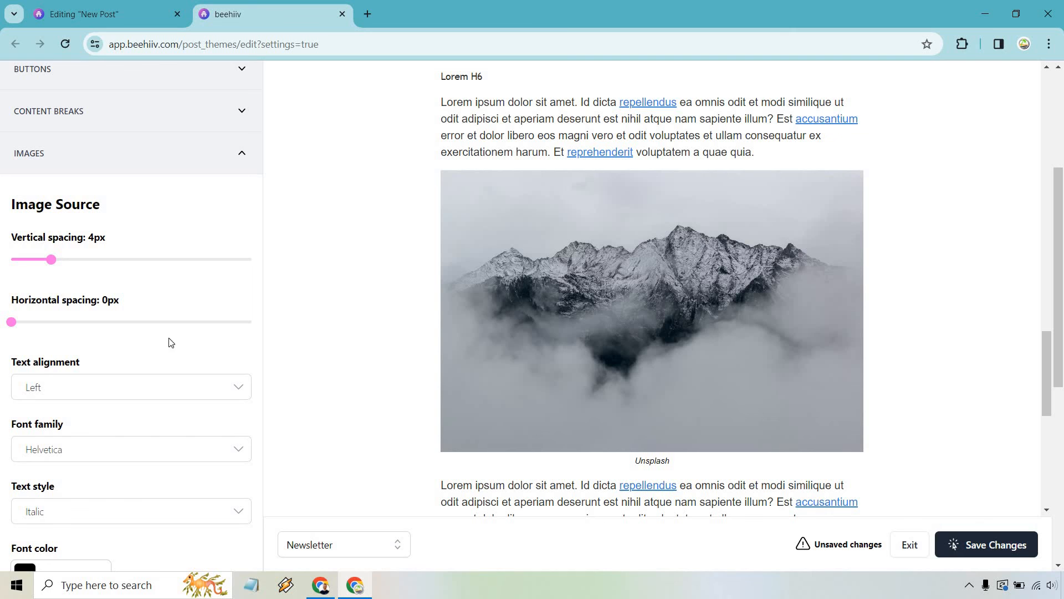
pyautogui.scroll(-2, 173, 292)
pyautogui.scroll(-2, 174, 280)
pyautogui.scroll(8, 173, 280)
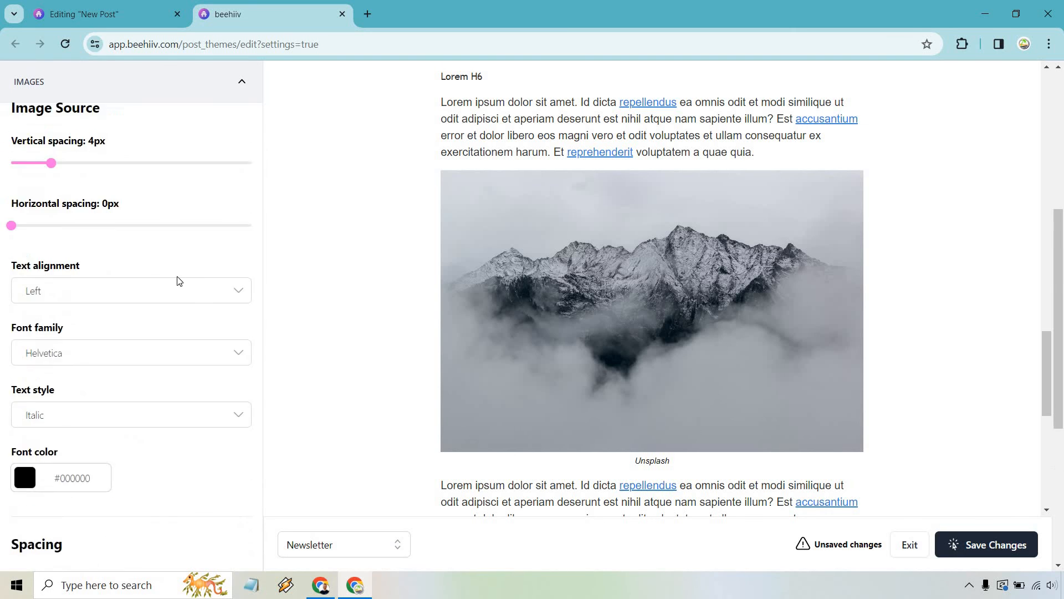
pyautogui.click(239, 378)
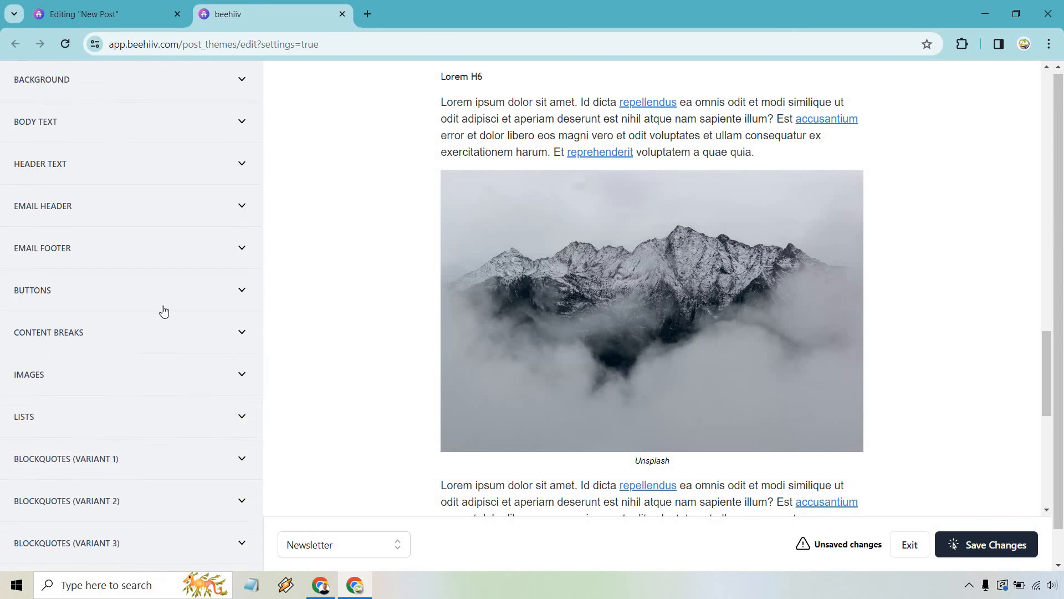
# Examine the first blockquote variant's font, border, spacing and byline settings alongside the blockquotes in the newsletter preview.
pyautogui.scroll(-1, 167, 377)
pyautogui.click(239, 425)
pyautogui.scroll(-8, 816, 319)
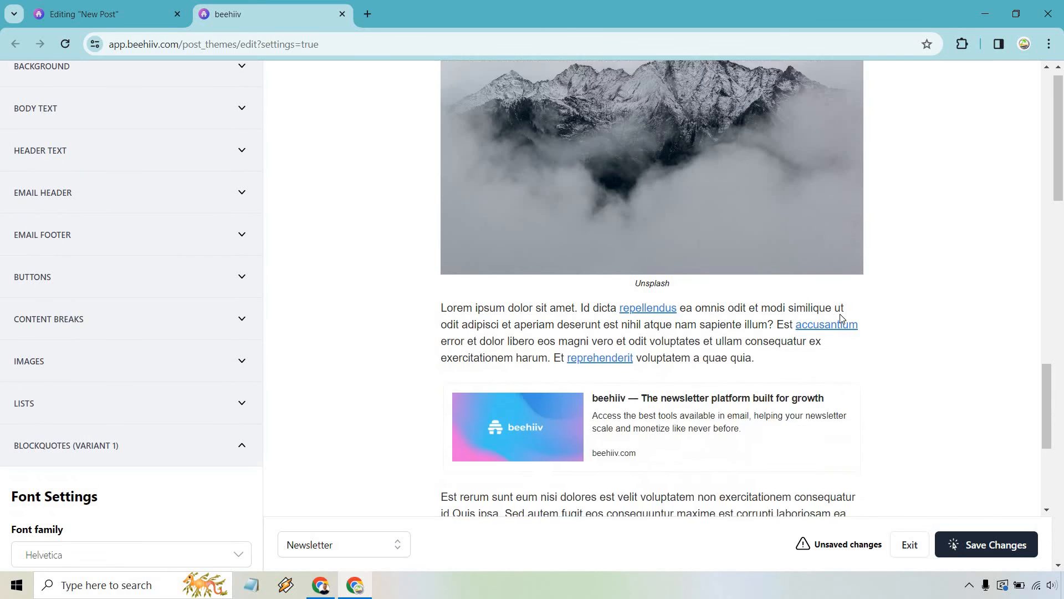
pyautogui.scroll(15, 877, 314)
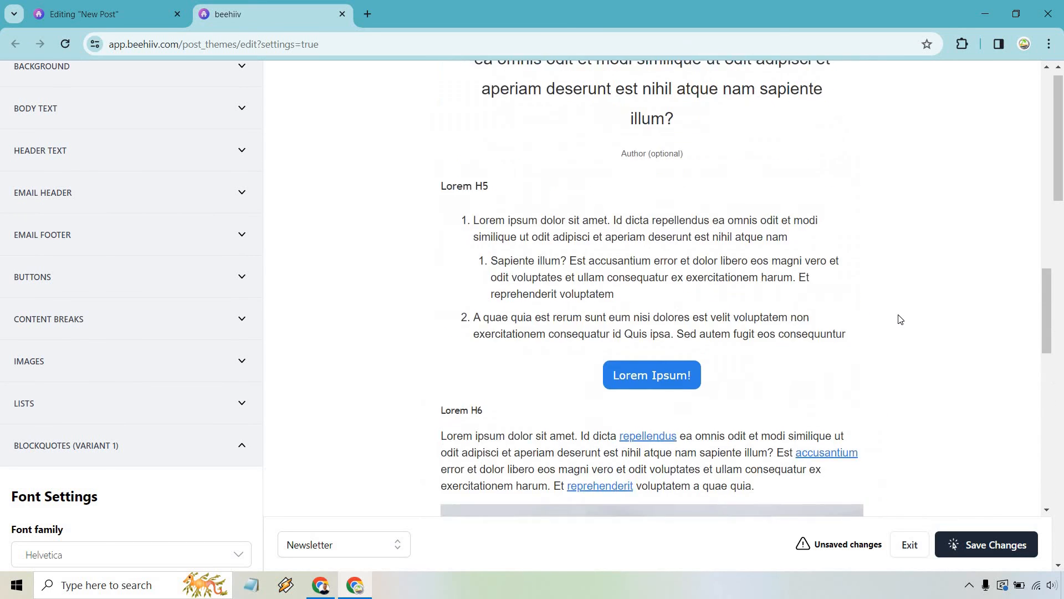
pyautogui.scroll(1, 900, 319)
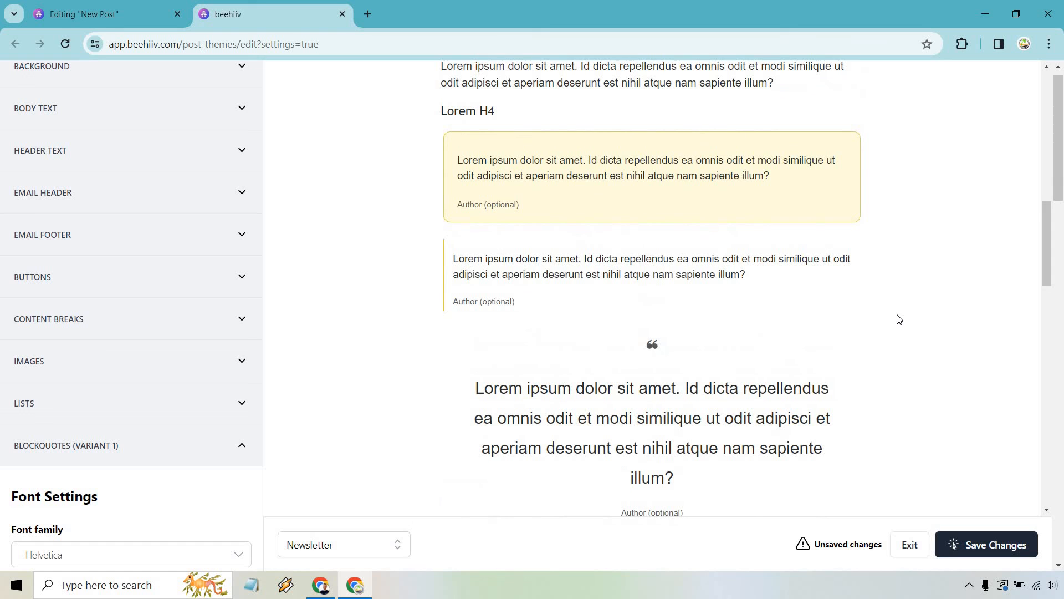
pyautogui.scroll(-5, 152, 293)
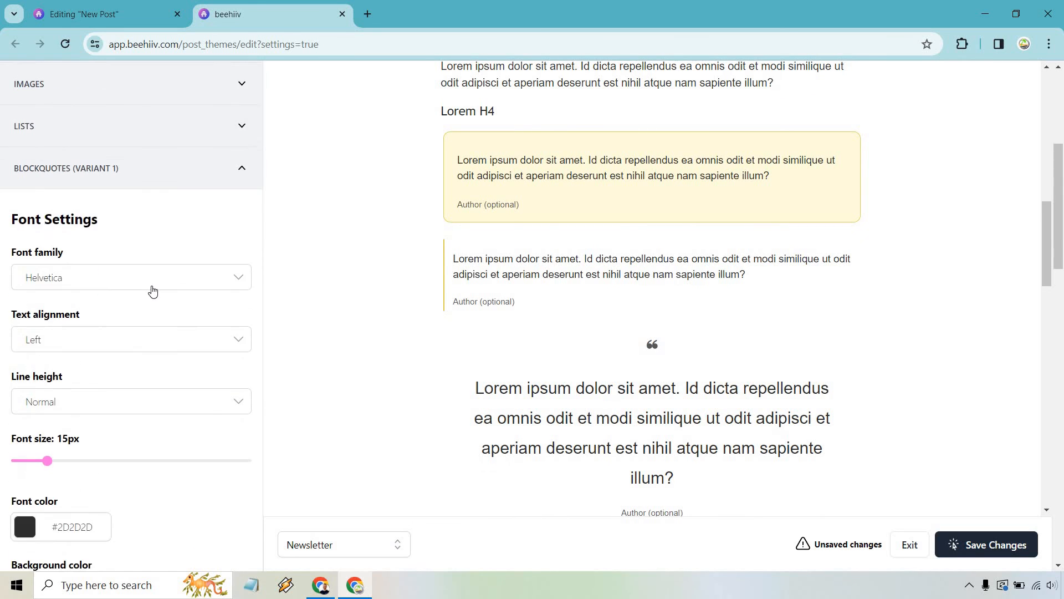
pyautogui.scroll(-15, 152, 291)
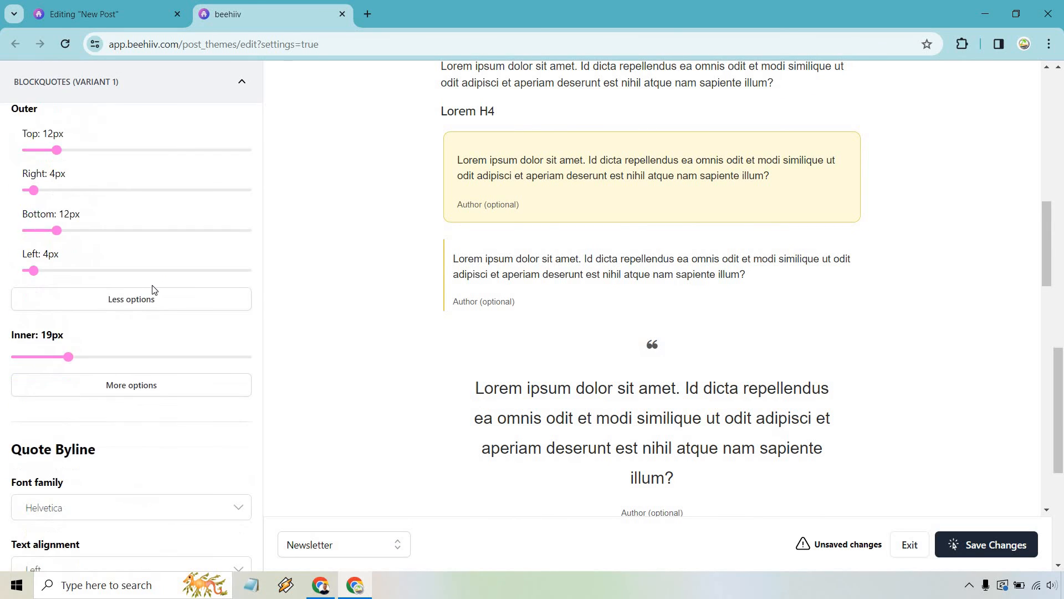
pyautogui.scroll(10, 177, 304)
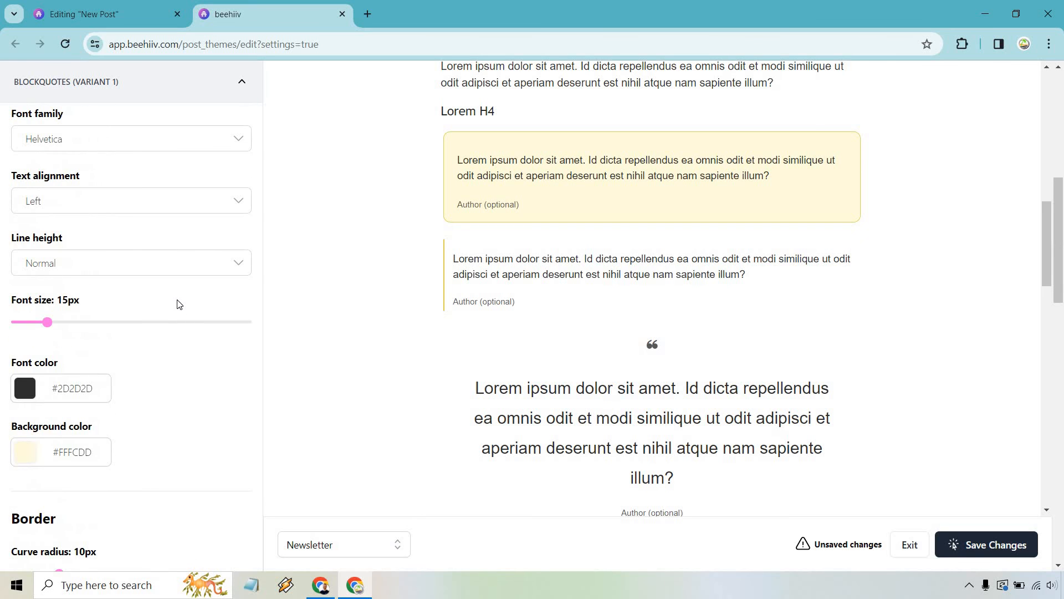
pyautogui.scroll(4, 183, 293)
pyautogui.click(236, 240)
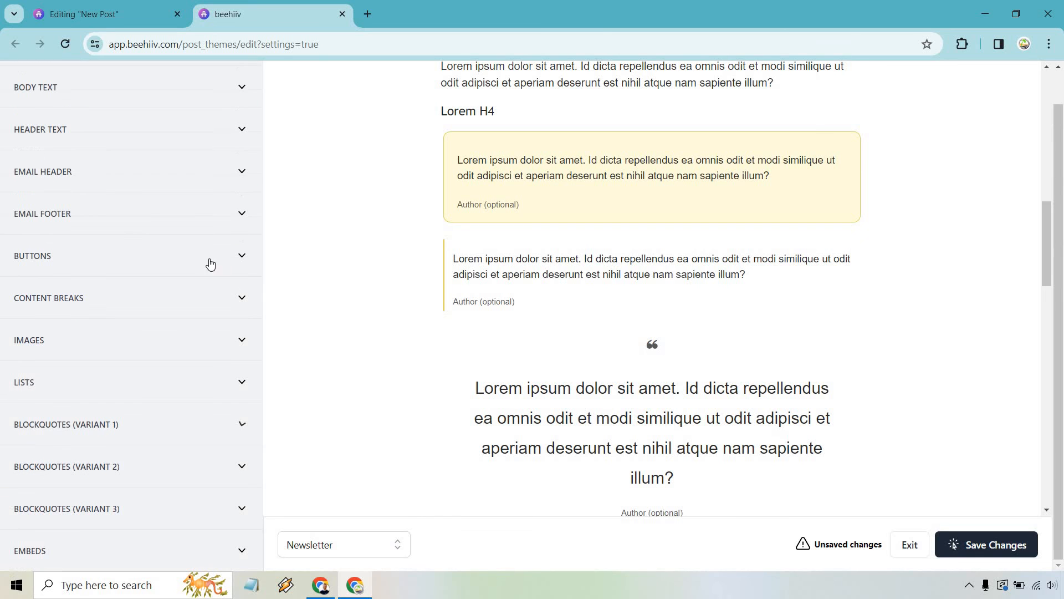
pyautogui.scroll(10, 325, 270)
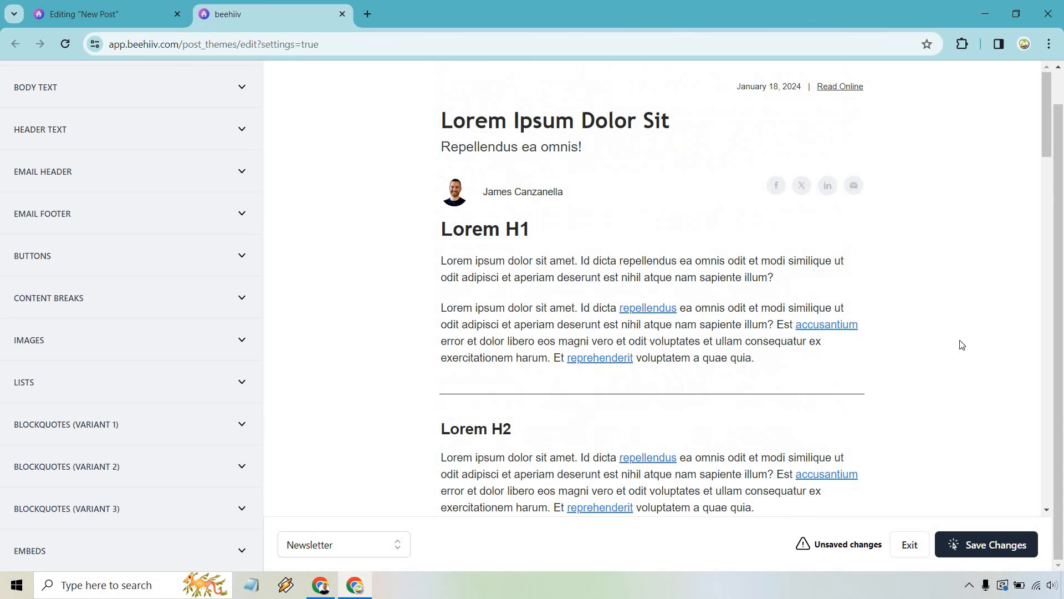